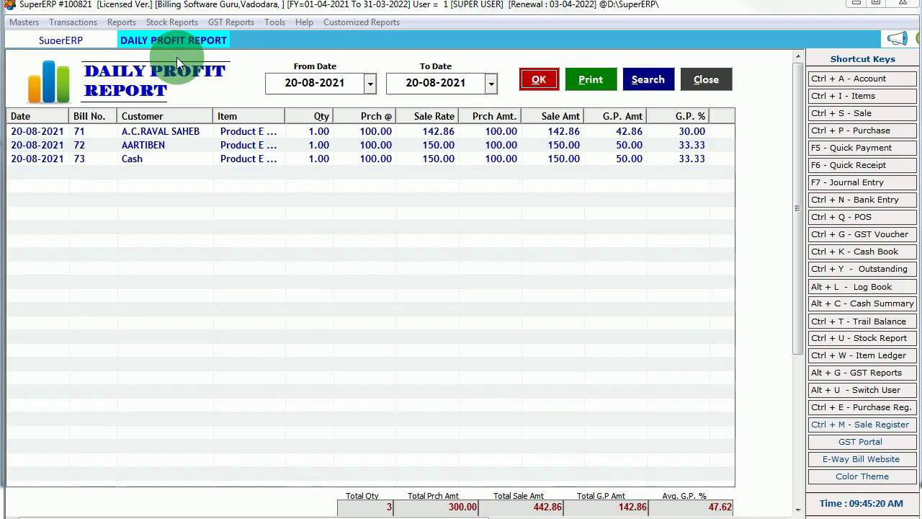
Review the bill rows in the Daily Profit Report and close the report.
click(98, 146)
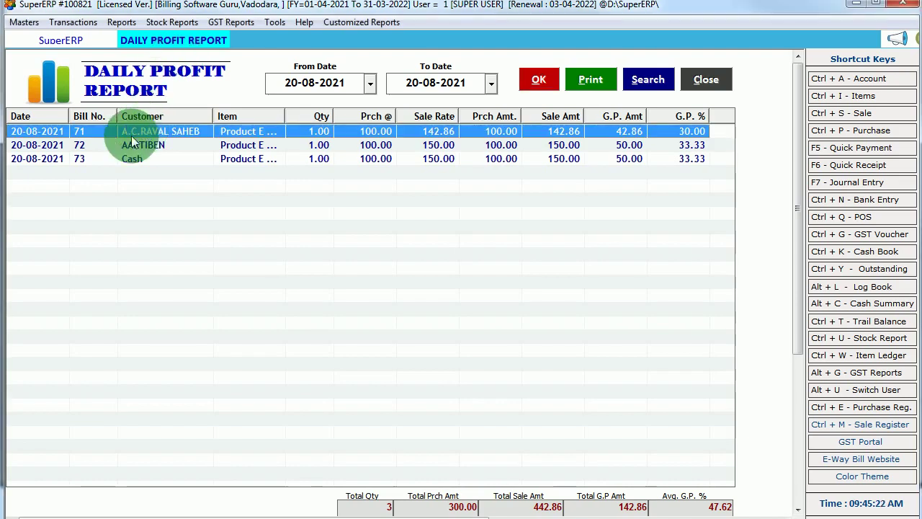
click(101, 159)
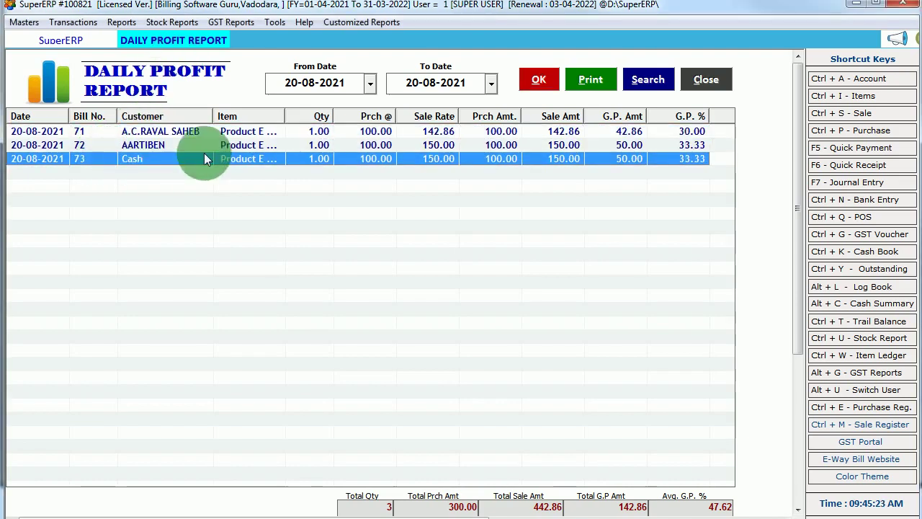
click(274, 131)
mouse_move(286, 118)
mouse_down()
mouse_move(323, 117)
mouse_move(288, 122)
mouse_up()
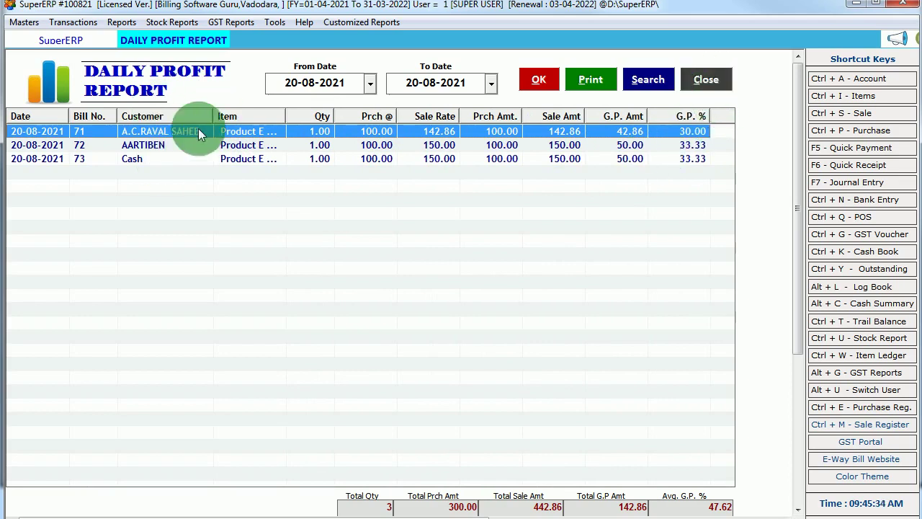
click(692, 80)
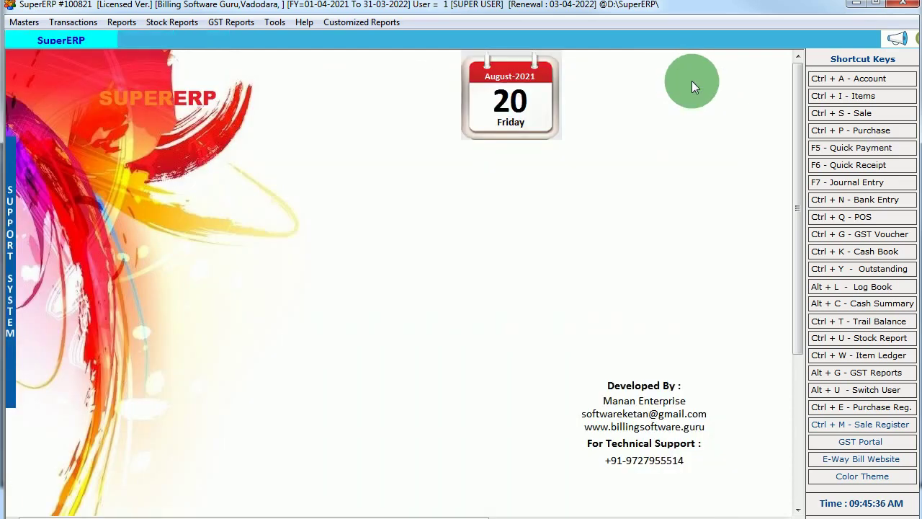
Switch to the billingsoftware.guru site in Google Chrome and open the SuperERP User Manual page.
click(40, 518)
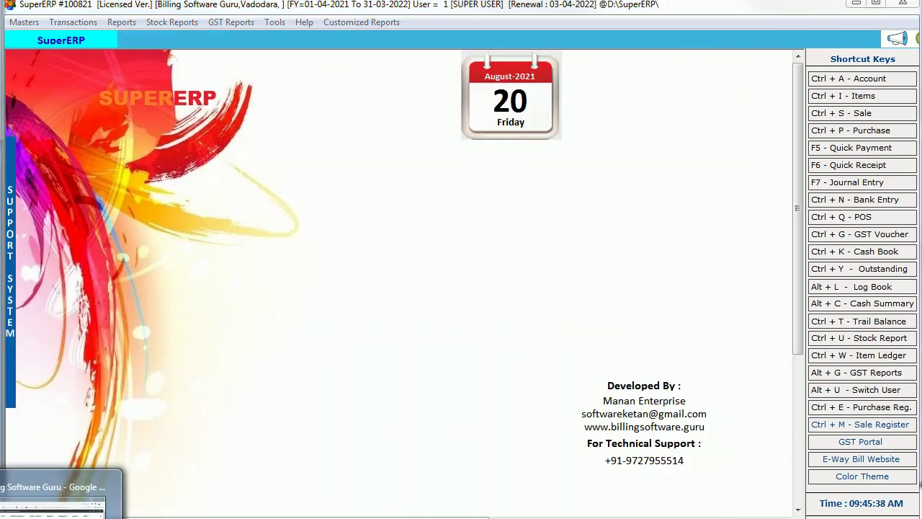
click(22, 482)
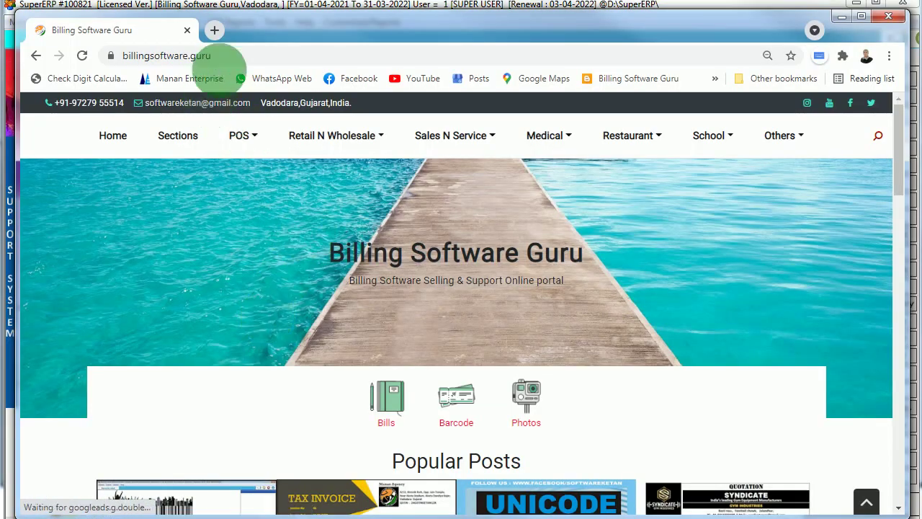
click(224, 64)
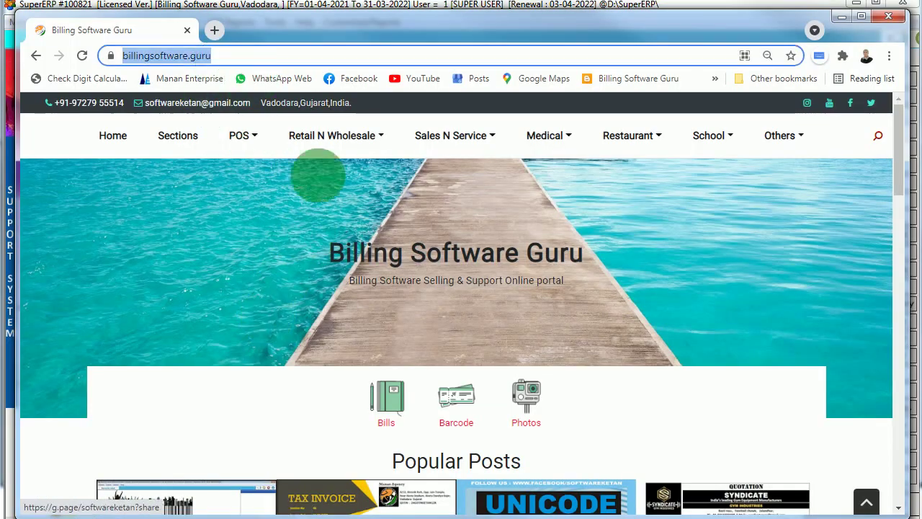
scroll(593, 227, down, 4)
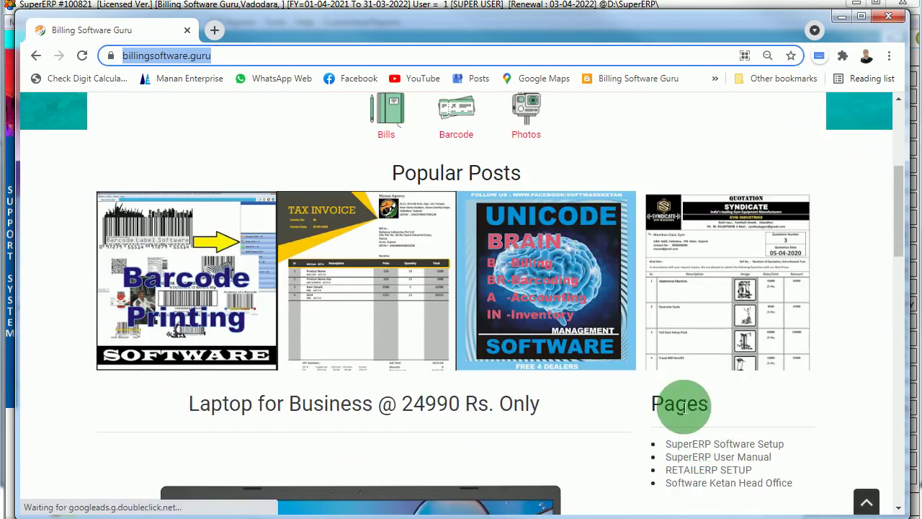
scroll(680, 425, down, 1)
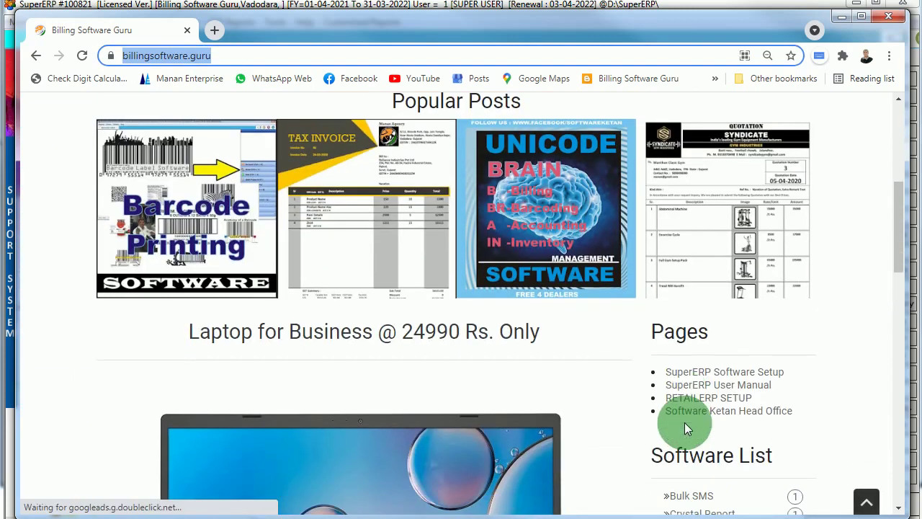
click(729, 390)
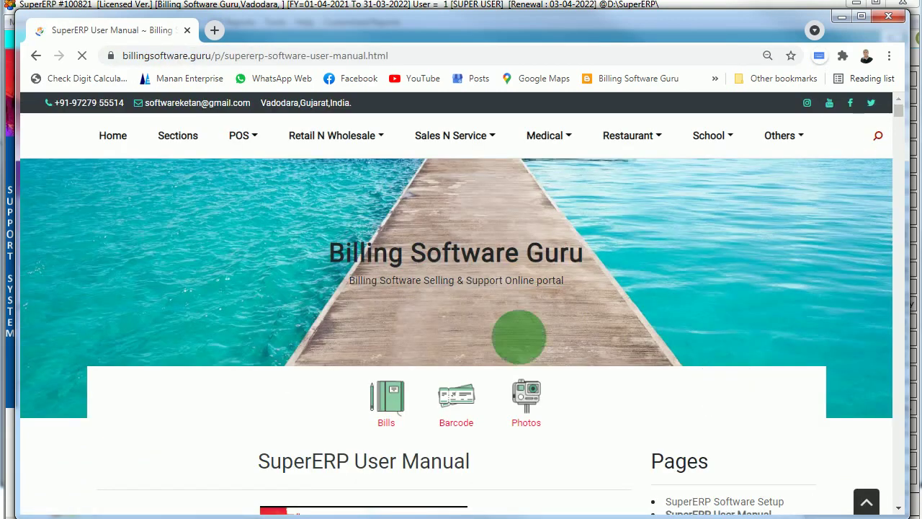
Look through the SuperERP User Manual and open its Reports Framework section.
scroll(488, 302, down, 3)
scroll(488, 302, down, 4)
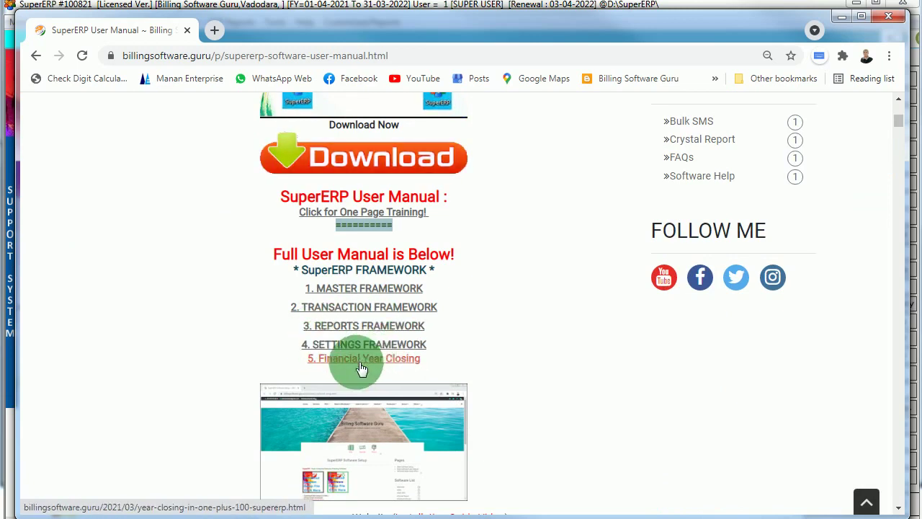
scroll(423, 293, down, 2)
scroll(427, 297, down, 9)
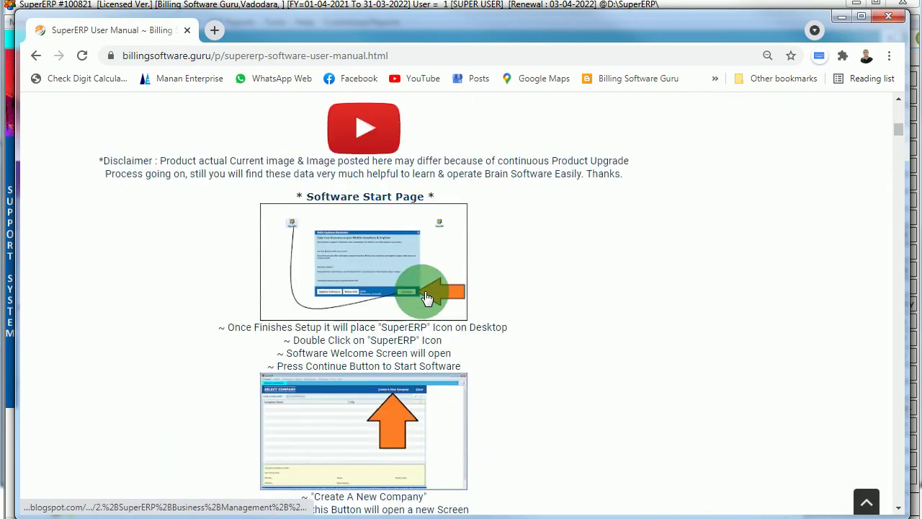
scroll(427, 298, up, 1)
scroll(427, 297, up, 8)
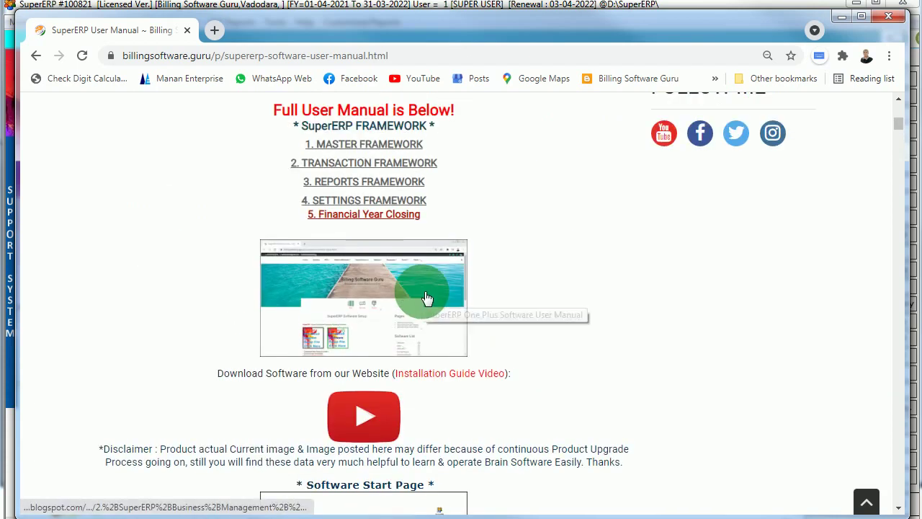
click(359, 184)
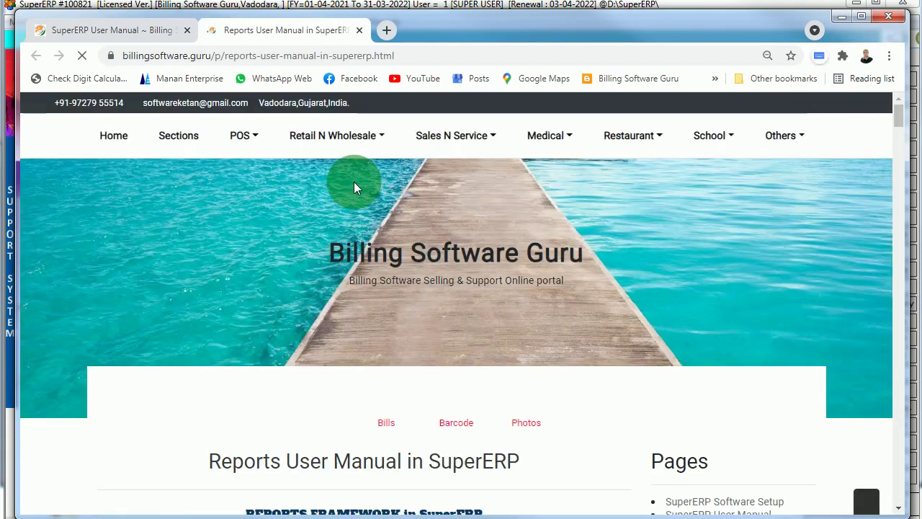
Review the Report Section list in the Reports User Manual and open MIS Reports.
scroll(354, 187, down, 4)
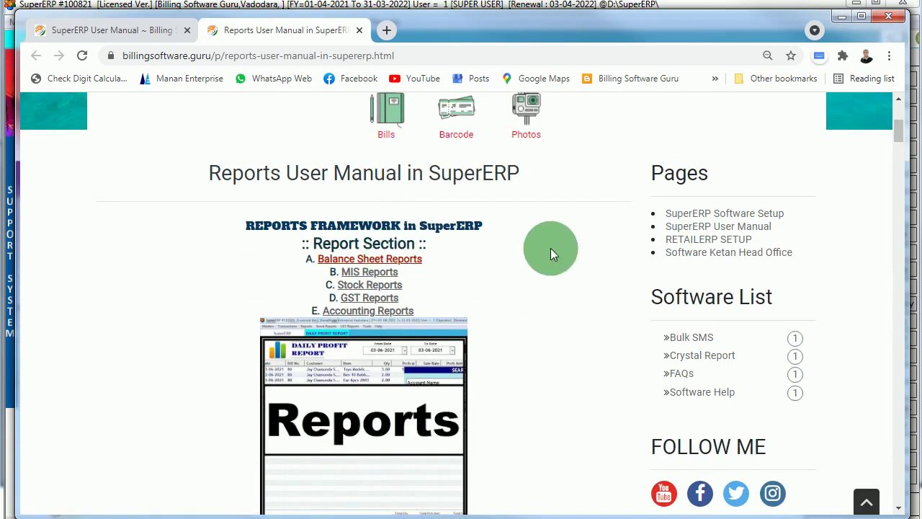
scroll(549, 252, down, 1)
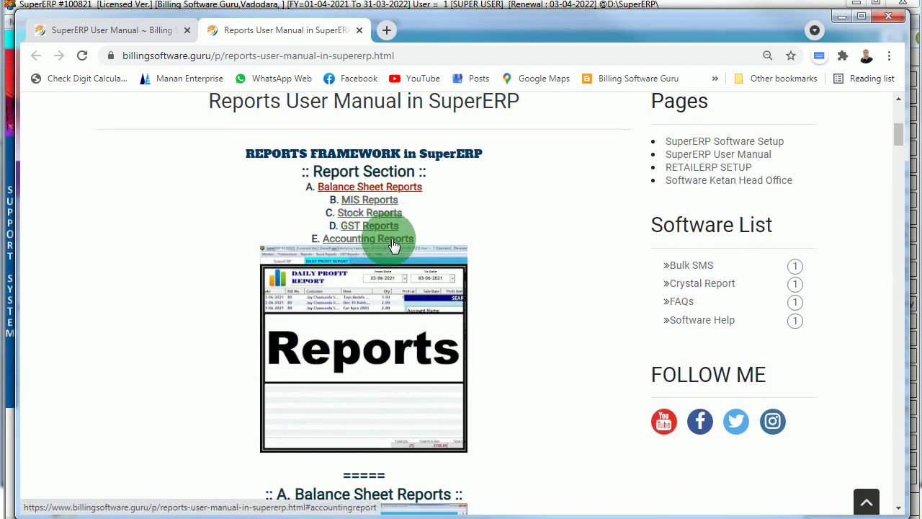
scroll(392, 245, down, 1)
scroll(389, 244, up, 1)
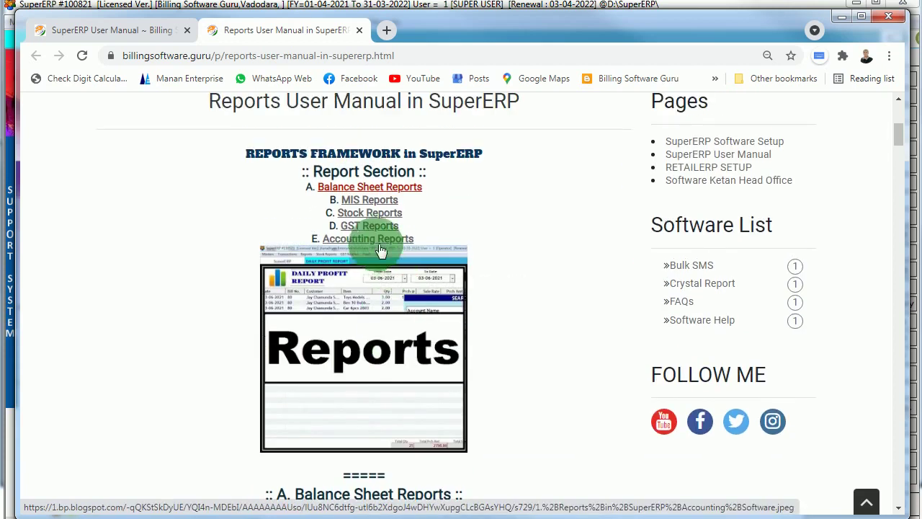
click(362, 207)
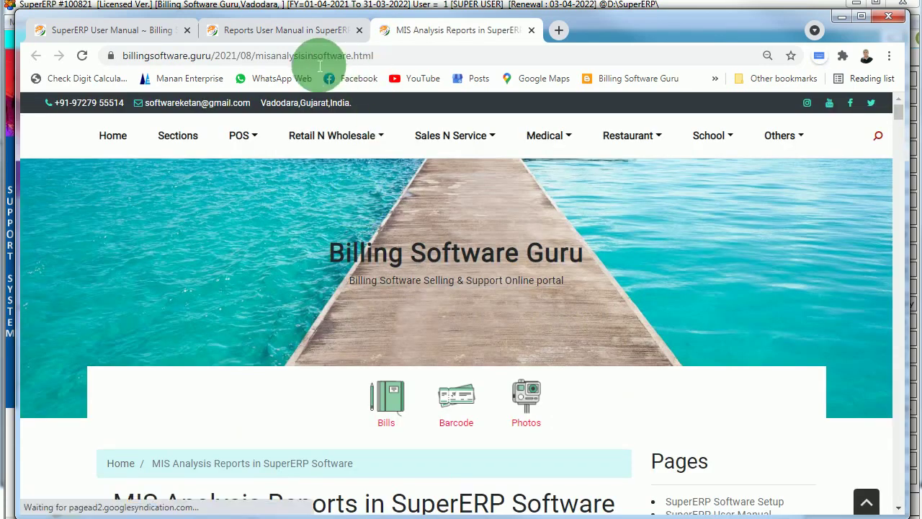
Go through the List of Reports on the MIS Analysis Reports page and jump to Profit Reports.
click(277, 56)
scroll(416, 223, down, 4)
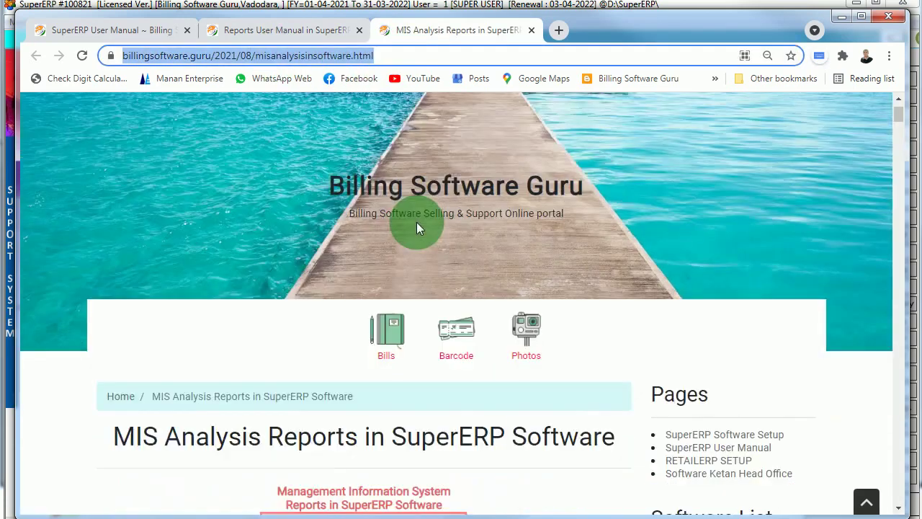
scroll(416, 222, down, 1)
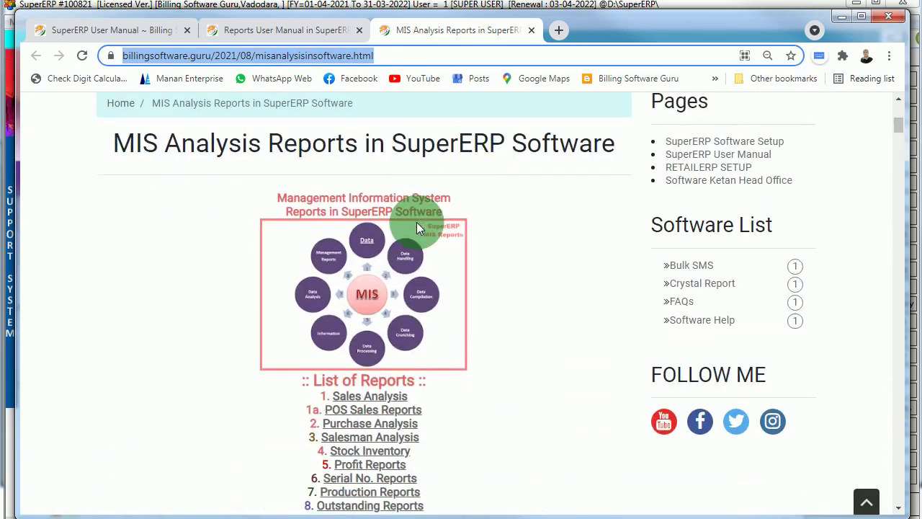
scroll(488, 243, down, 1)
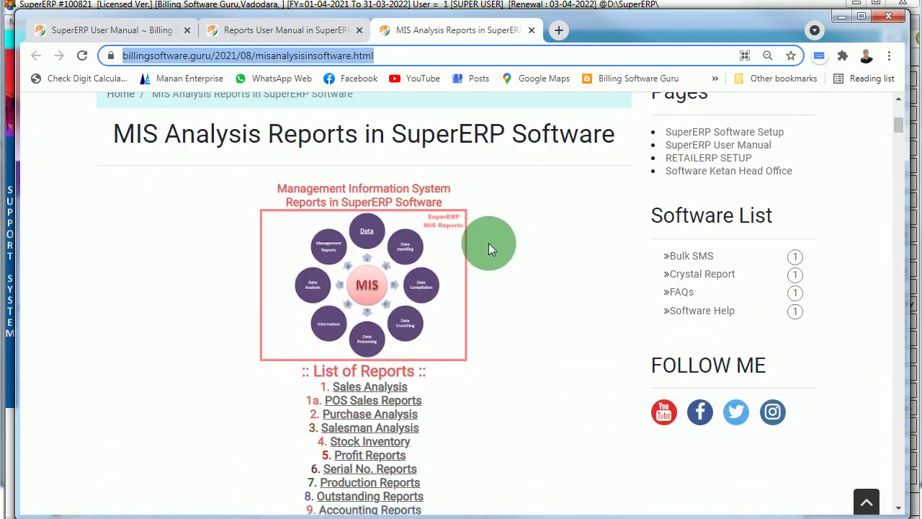
drag(352, 311, 422, 312)
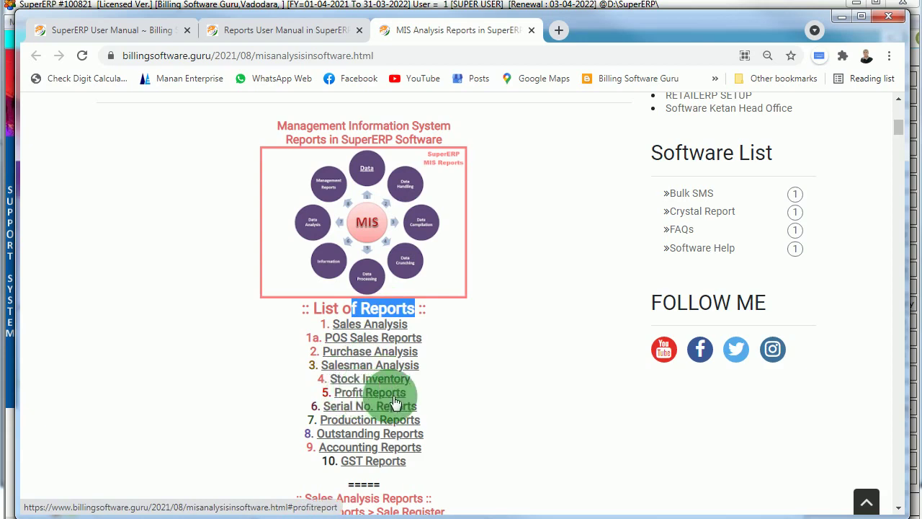
click(371, 395)
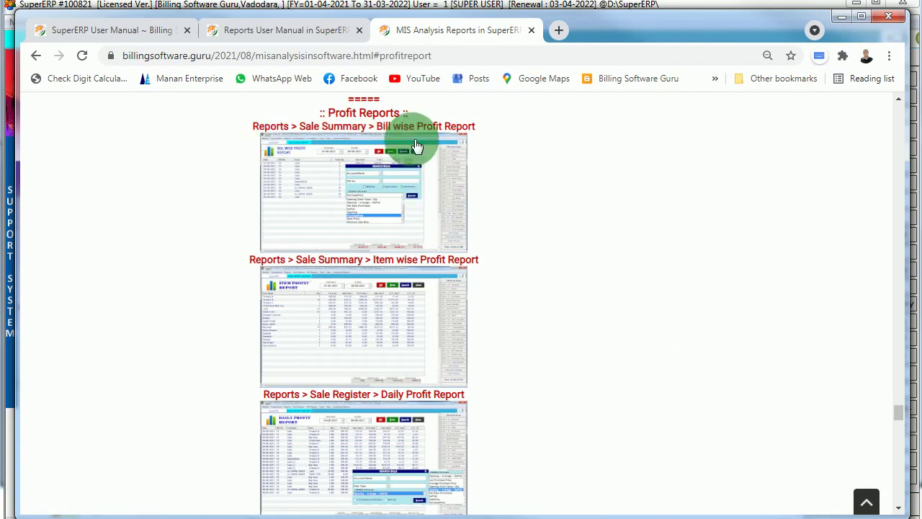
Examine the paths given for the Bill wise, Item wise and Daily Profit Reports, and enlarge the Bill wise Profit Report image.
drag(271, 127, 465, 132)
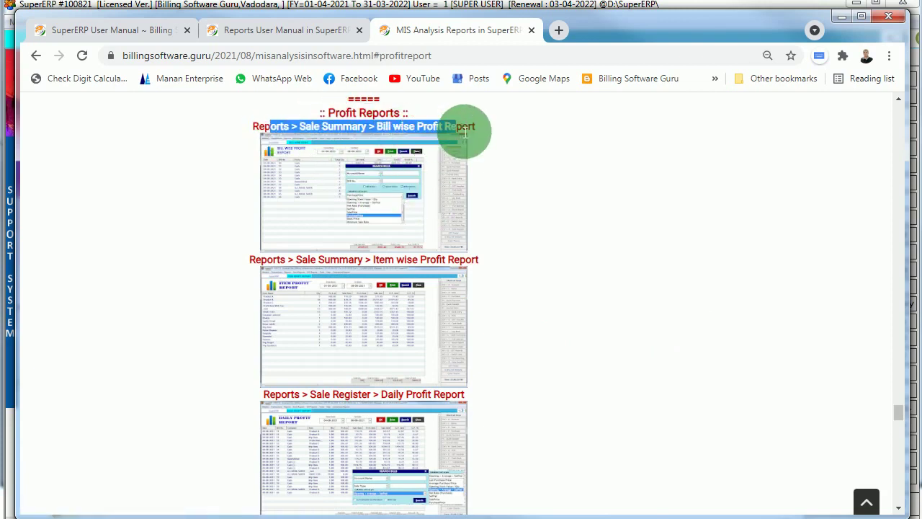
drag(270, 261, 482, 270)
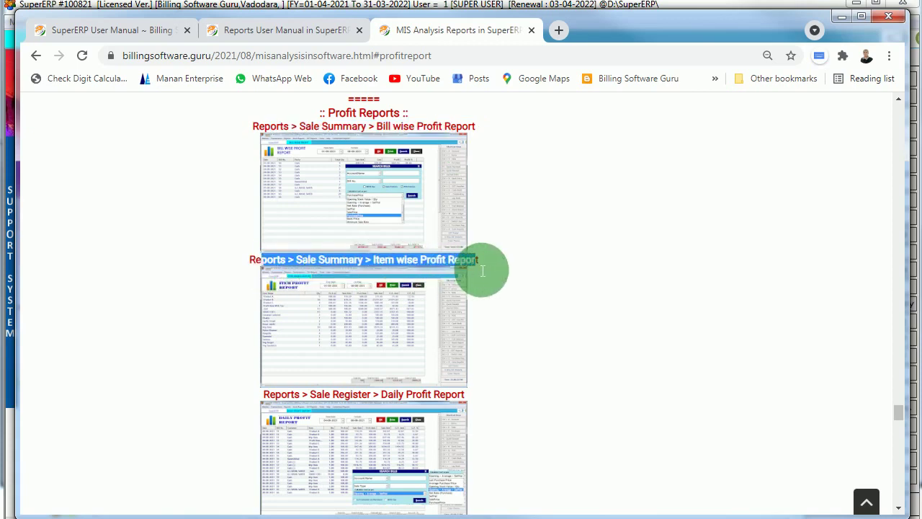
drag(277, 395, 464, 396)
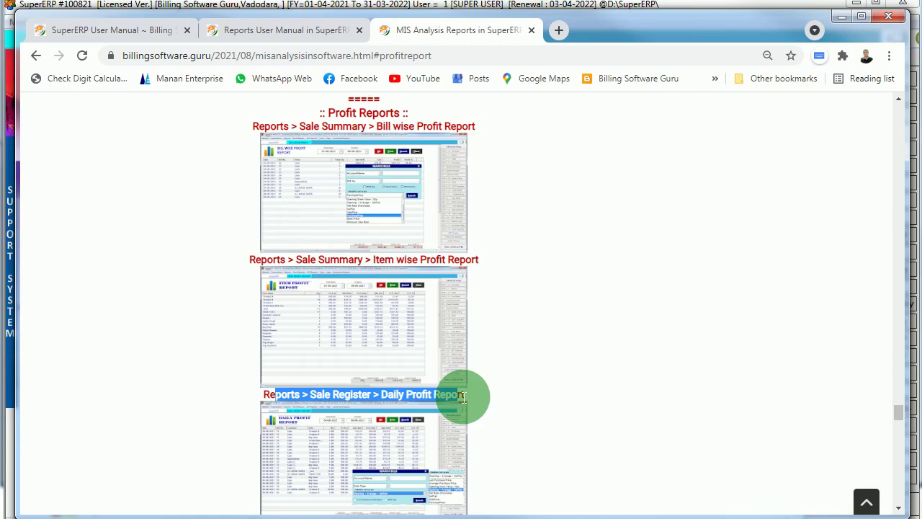
click(268, 130)
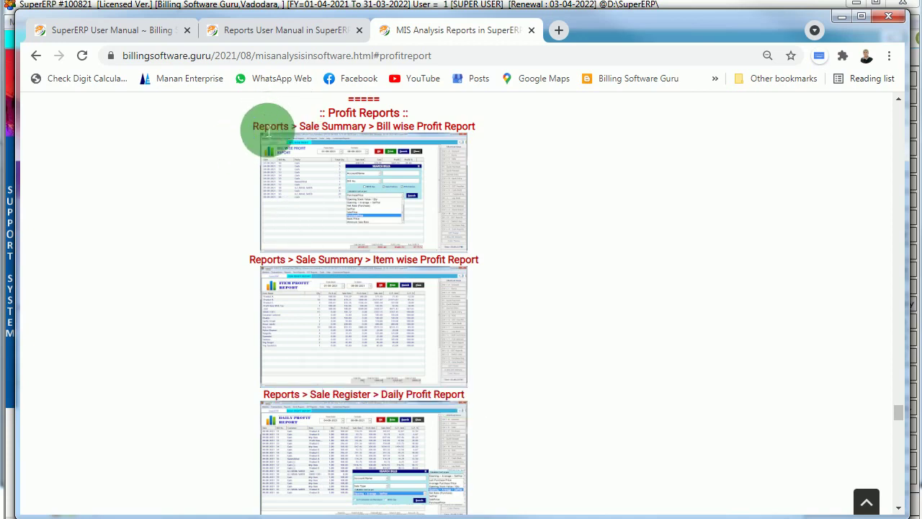
drag(268, 130, 462, 135)
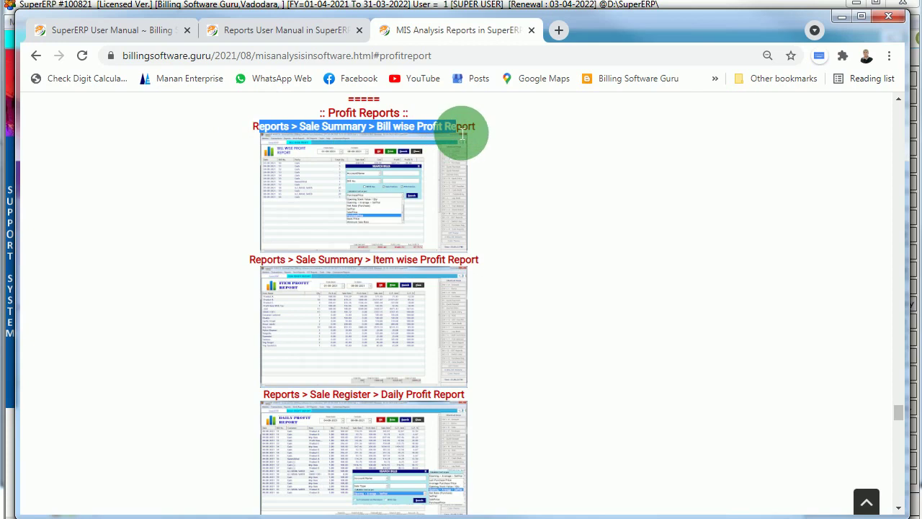
click(384, 189)
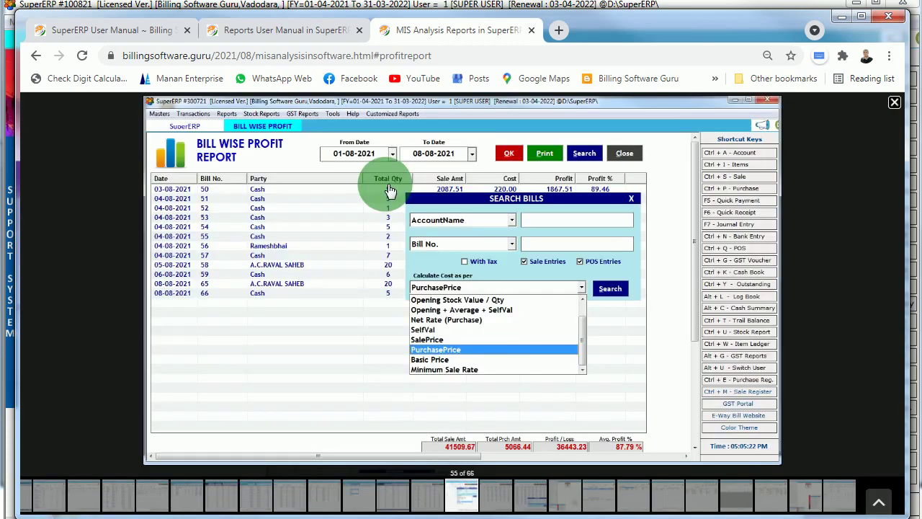
click(430, 305)
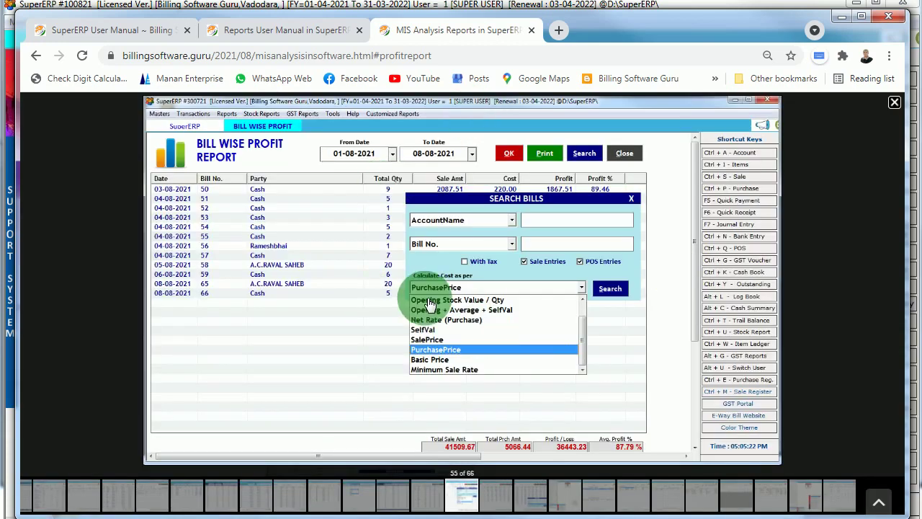
Return to SuperERP and open the Bill Wise Profit Report from the sale summary reports.
click(844, 20)
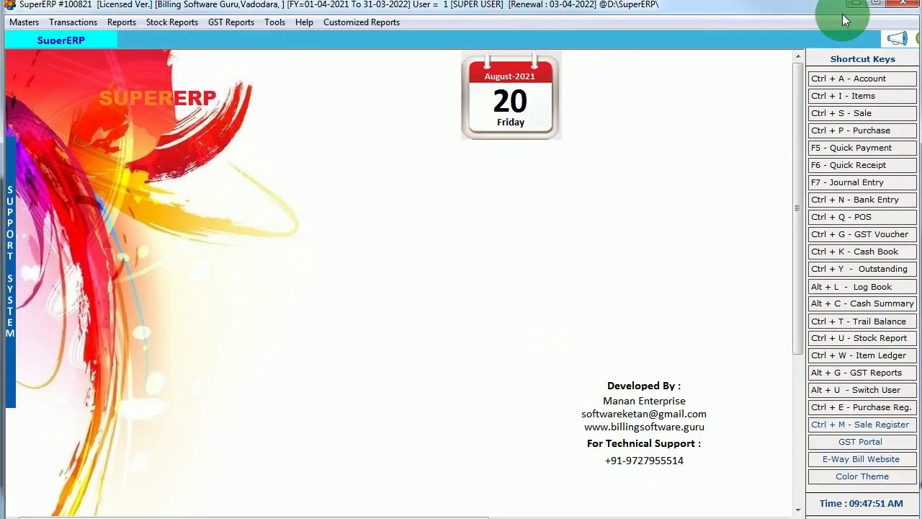
click(373, 112)
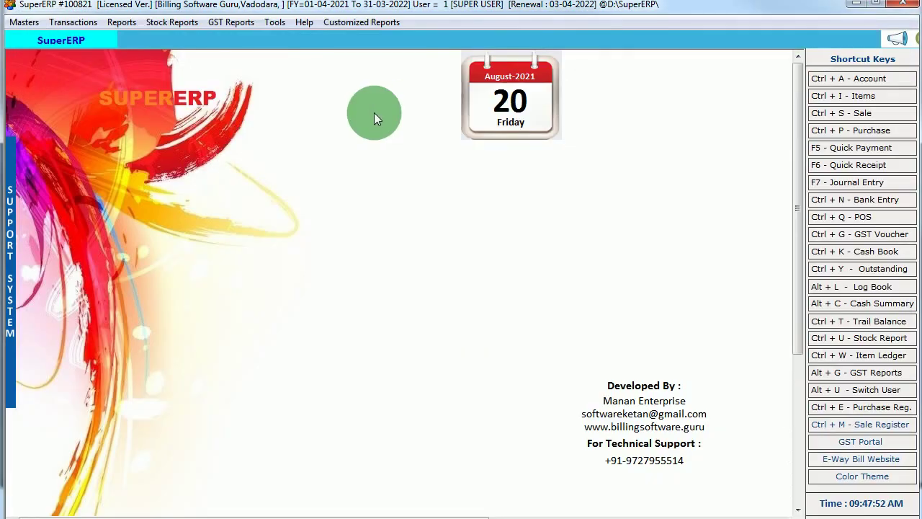
click(110, 23)
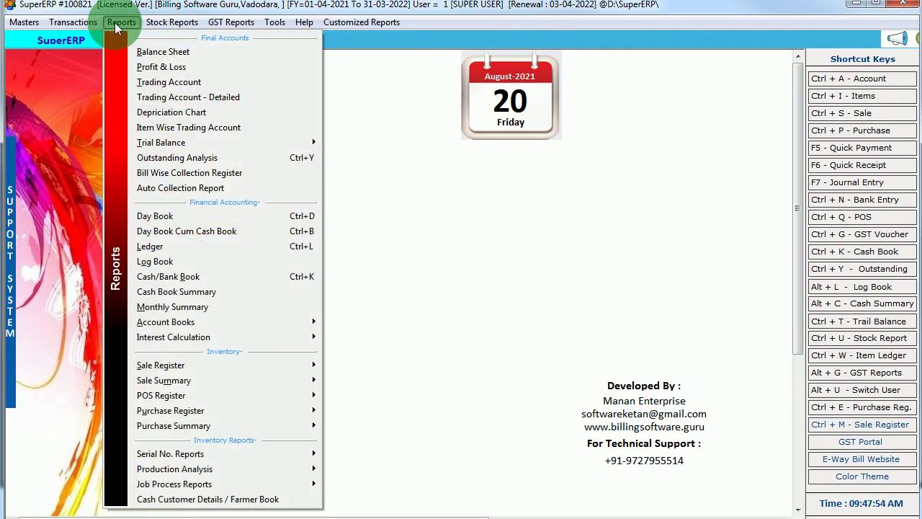
click(189, 382)
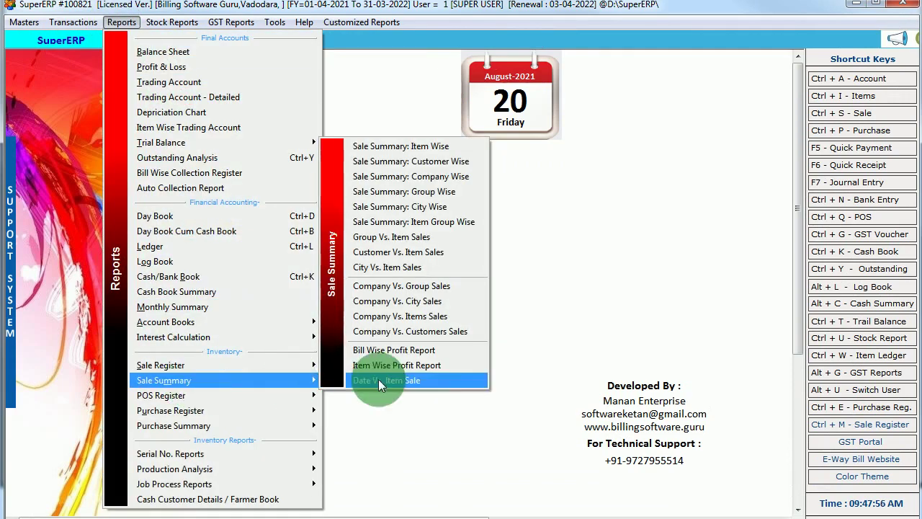
click(415, 352)
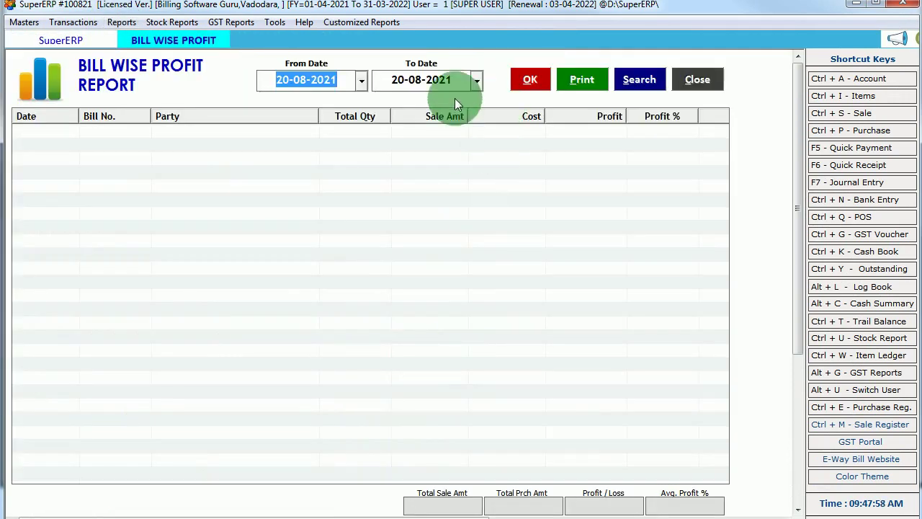
Generate the Bill Wise Profit Report for the period from 20-08-2021 to 20-08-2021.
click(312, 83)
click(417, 82)
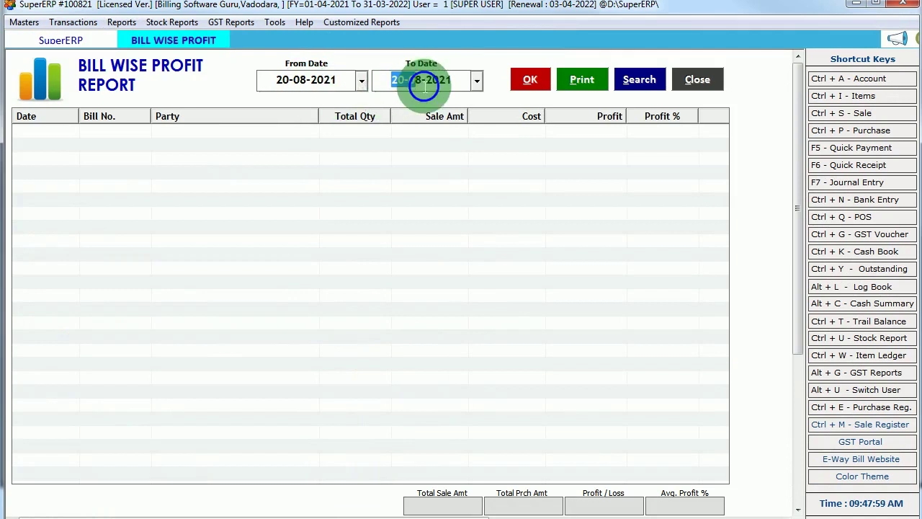
click(522, 79)
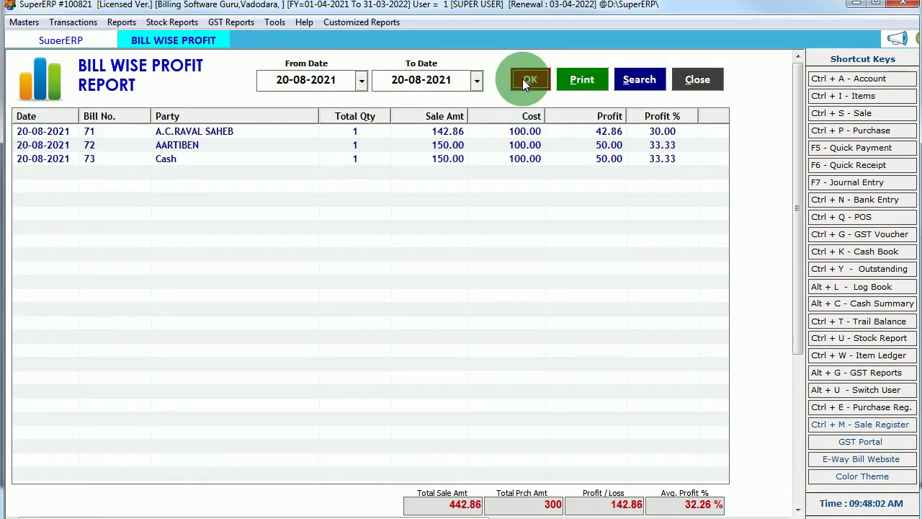
Examine each bill's party, sale amount and profit along with the overall Profit / Loss, and close the report.
click(449, 130)
click(603, 158)
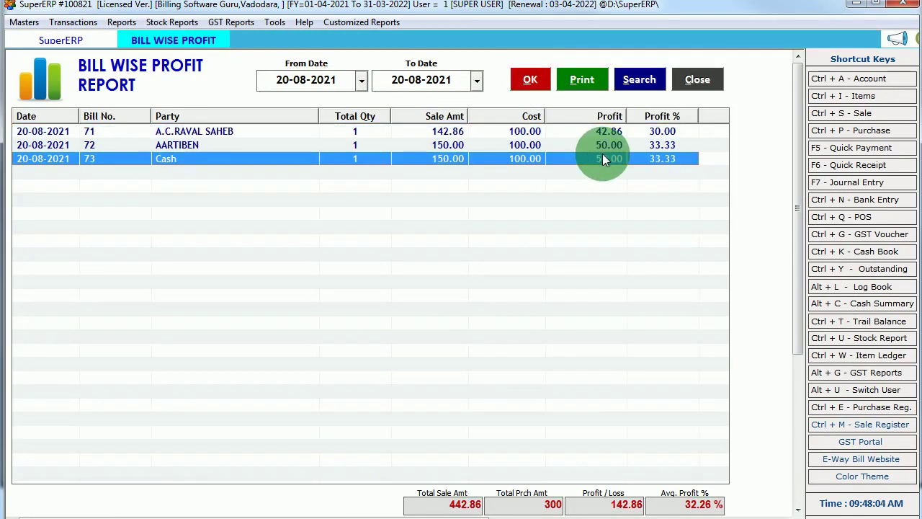
click(626, 504)
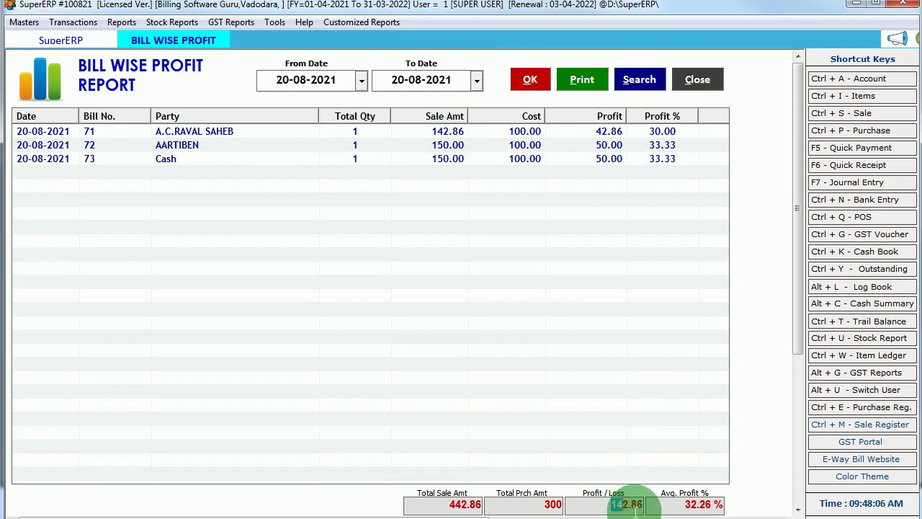
click(216, 129)
click(196, 144)
click(184, 159)
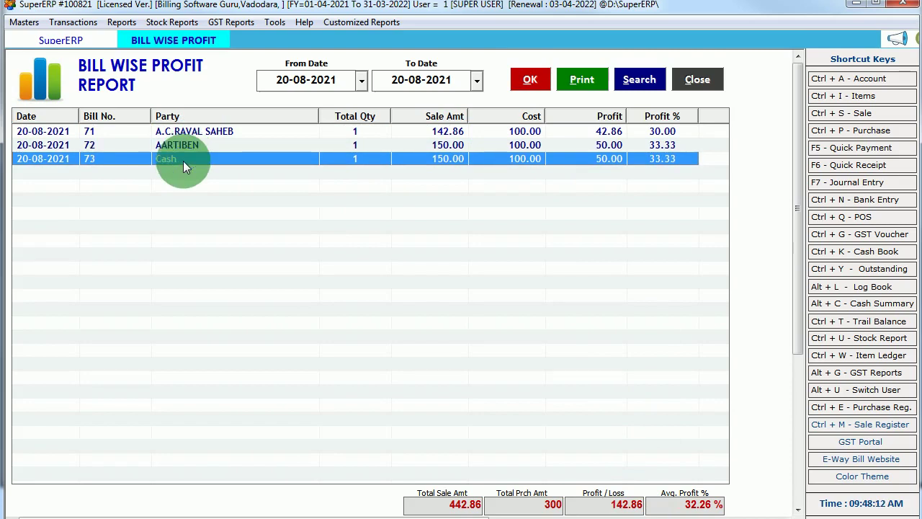
click(432, 134)
click(431, 147)
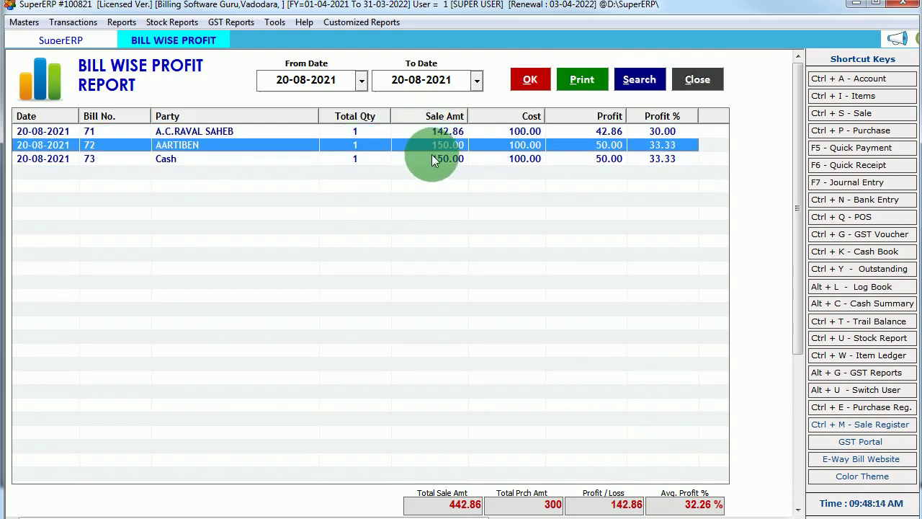
click(432, 159)
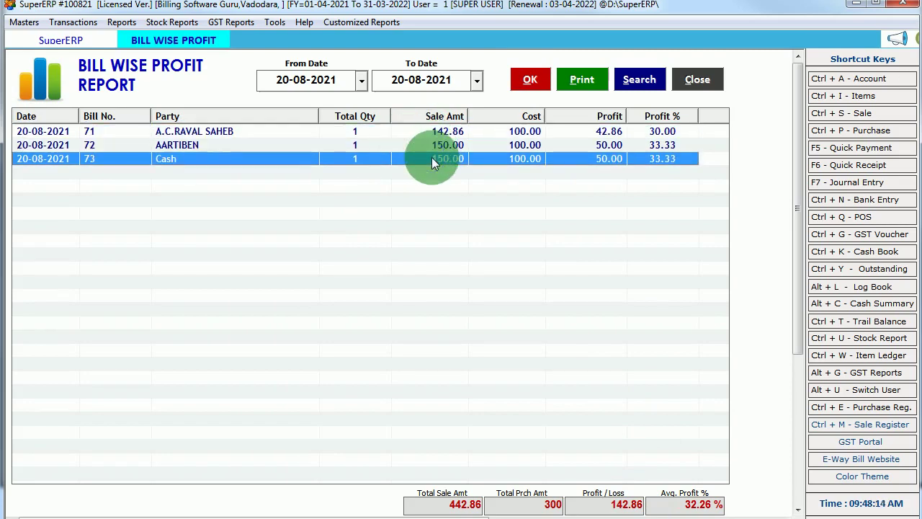
click(711, 73)
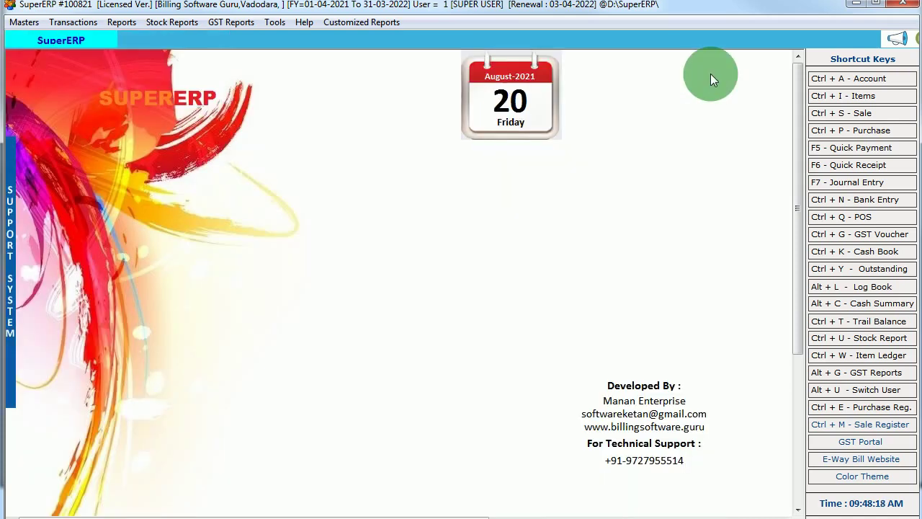
Open the item Product E Test from the item list and check its tax slab.
click(857, 101)
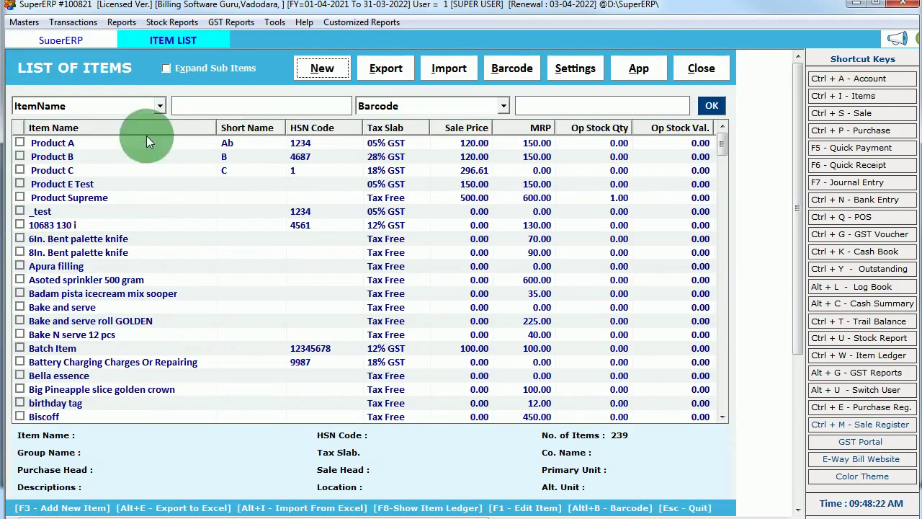
click(71, 184)
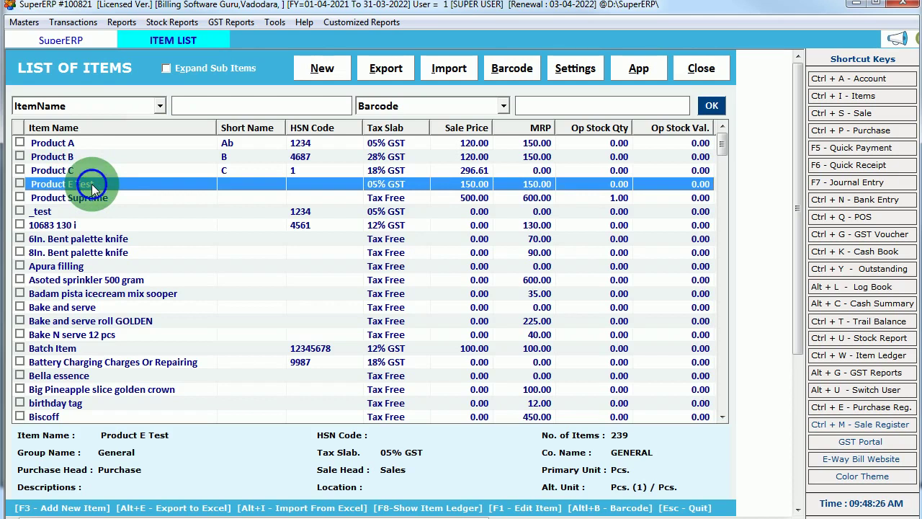
double_click(92, 184)
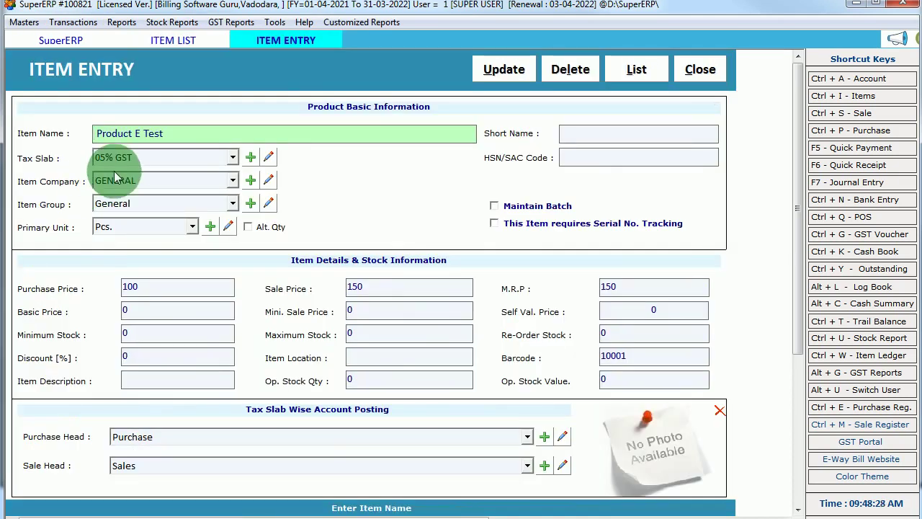
click(118, 161)
click(119, 162)
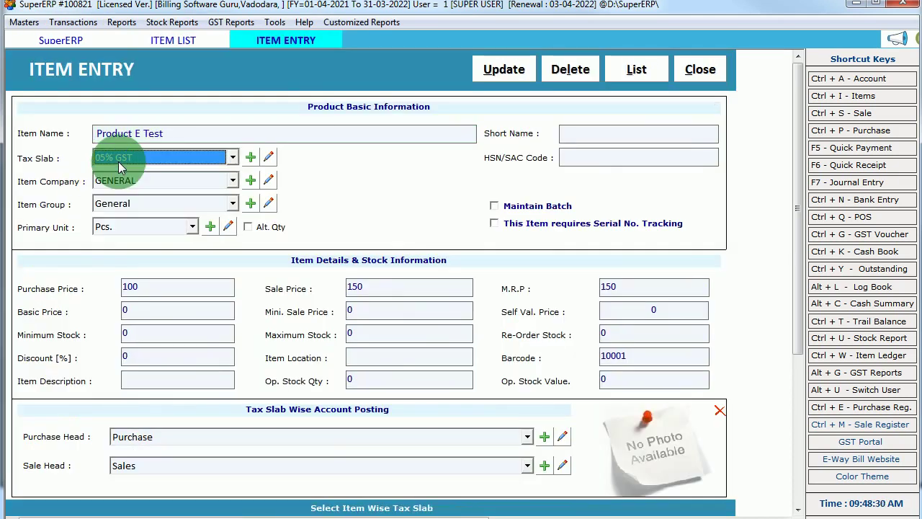
Compare the purchase price and sale price of Product E Test, and close the item entry and item list.
click(143, 290)
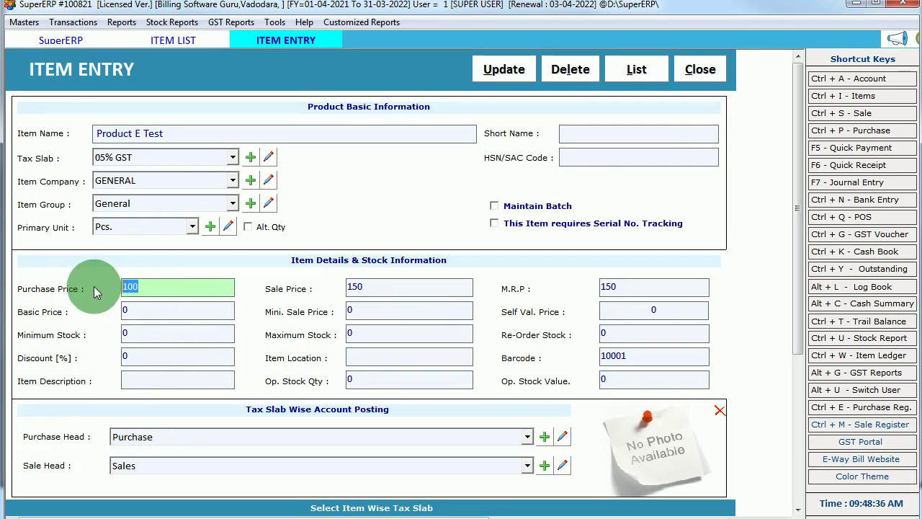
click(336, 294)
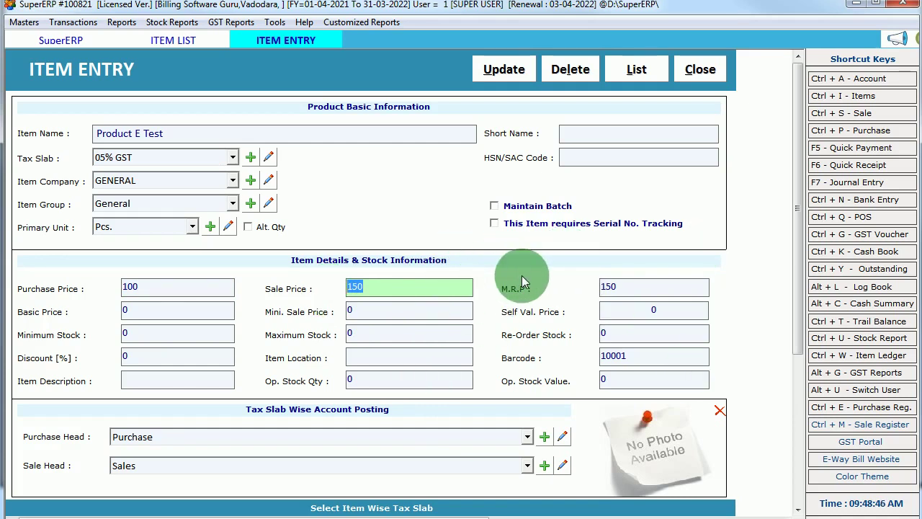
click(417, 290)
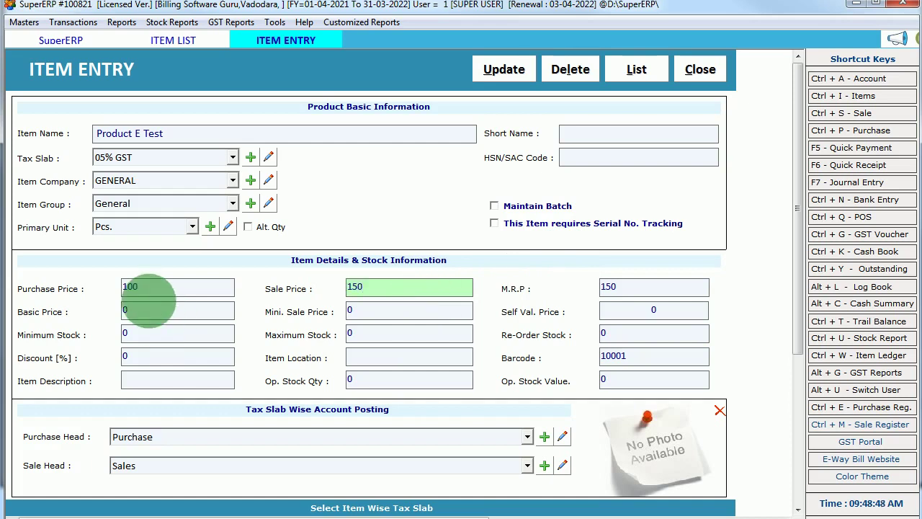
click(154, 296)
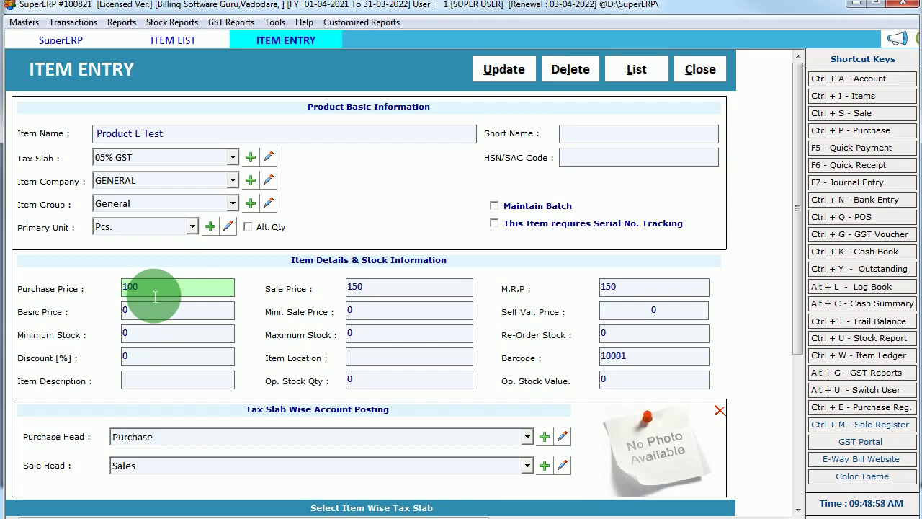
click(391, 288)
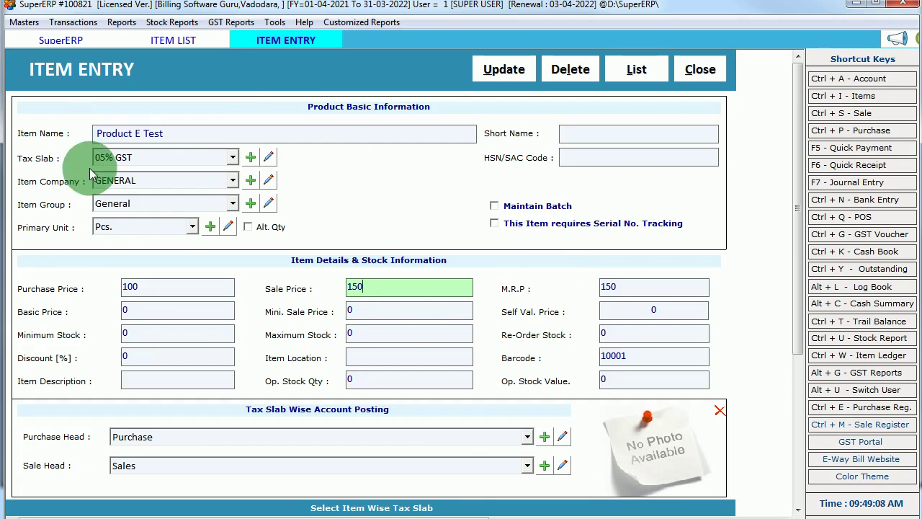
click(700, 71)
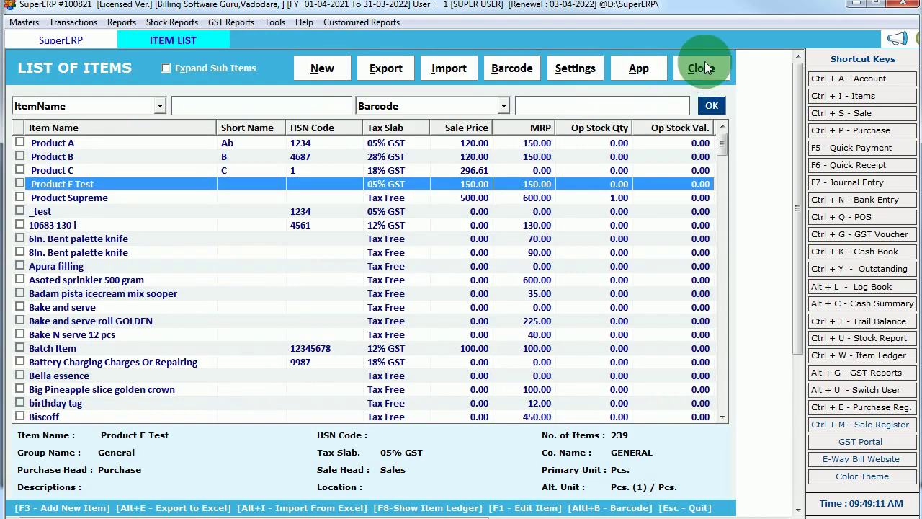
click(706, 68)
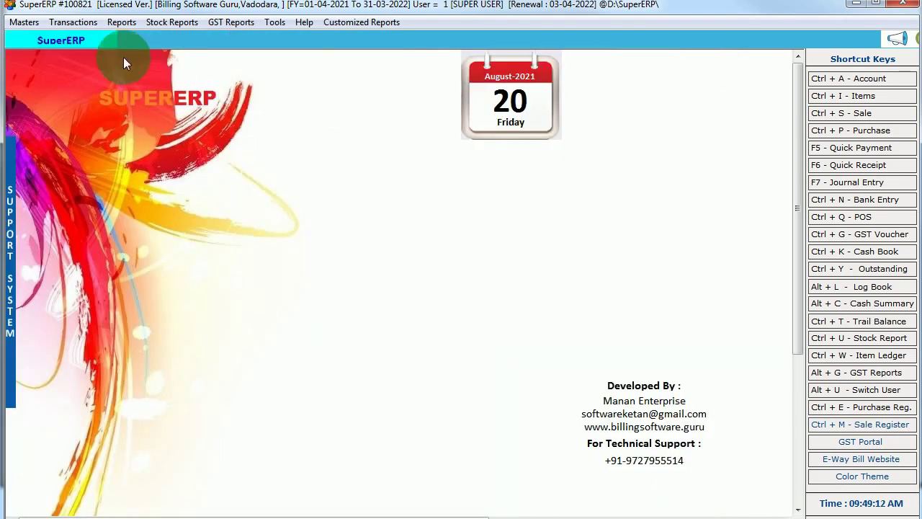
Open the 20-08-2021 purchase bill, examine its Product E Test line, and close the bill and the purchase list.
click(63, 23)
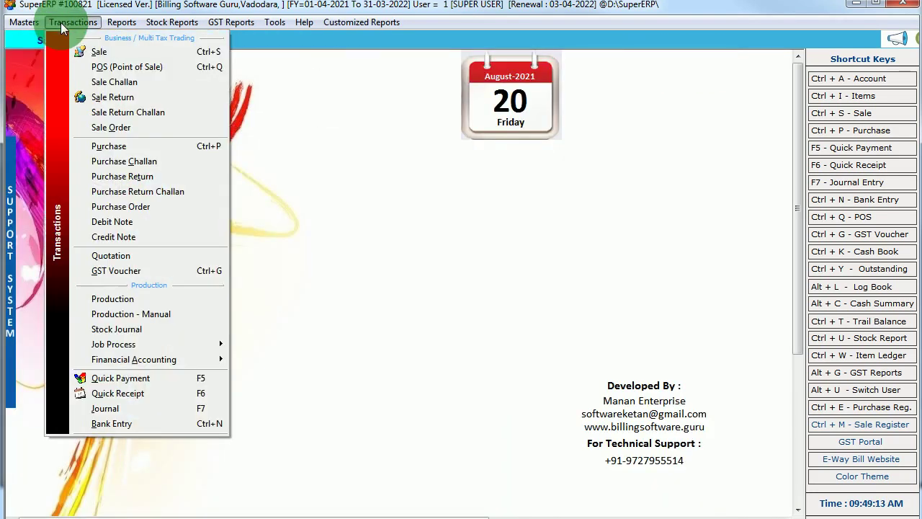
click(161, 146)
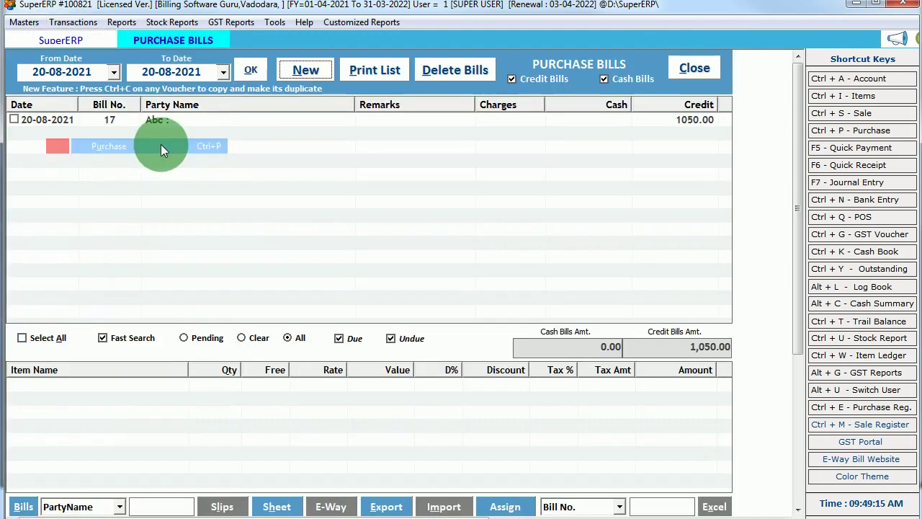
click(207, 116)
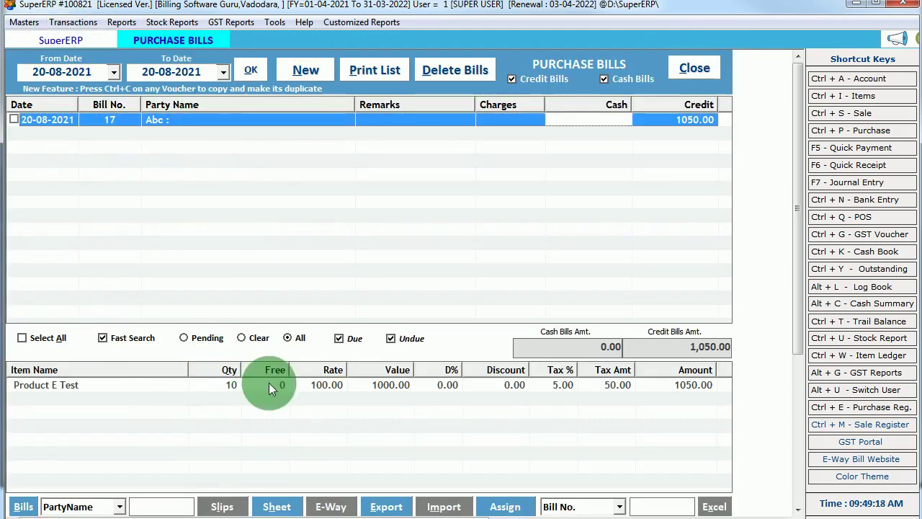
double_click(223, 124)
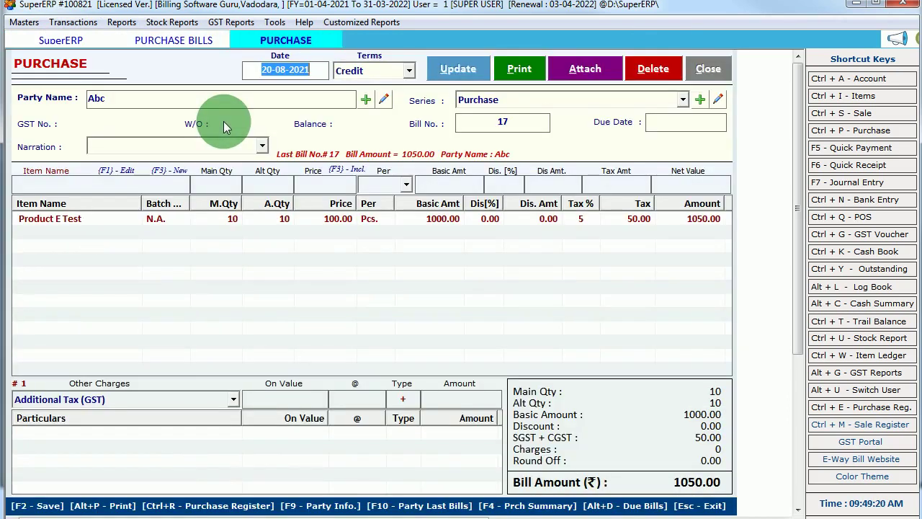
click(220, 218)
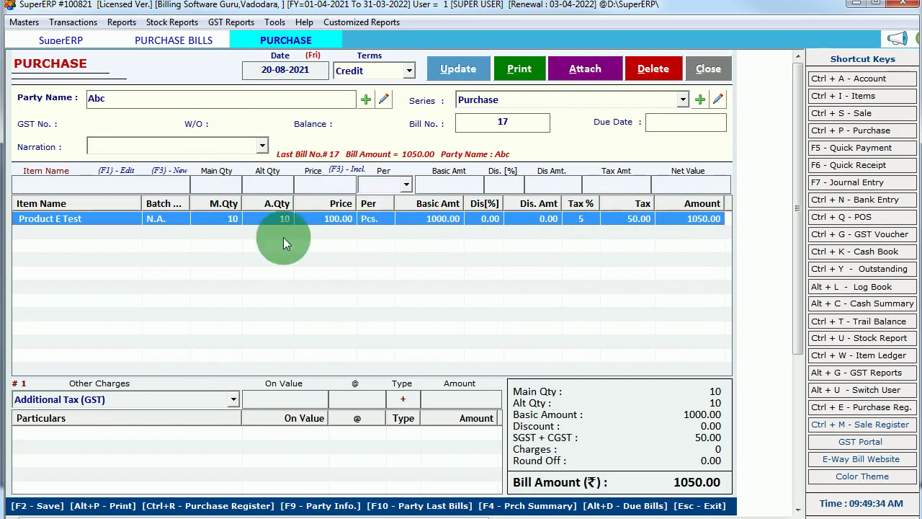
click(709, 67)
click(712, 66)
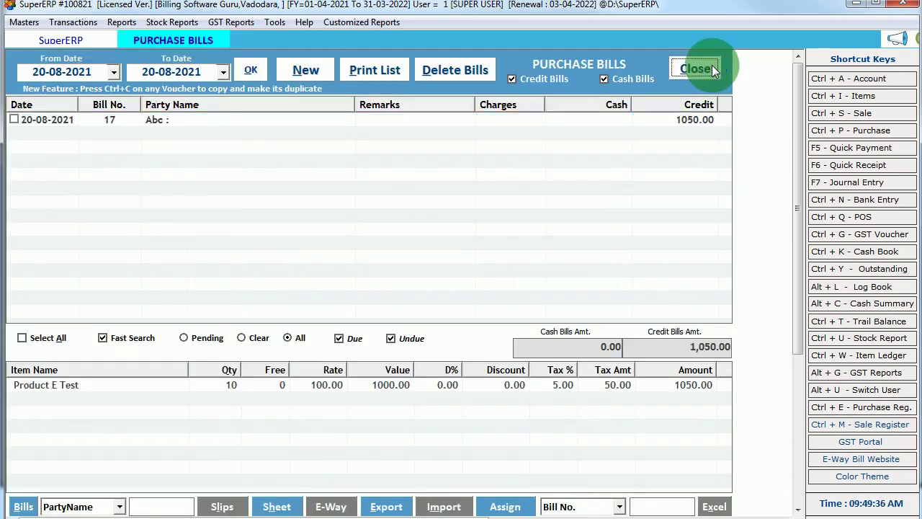
Open the 20-08-2021 sale bill with the 150.00 credit amount from the sale bills list.
click(72, 22)
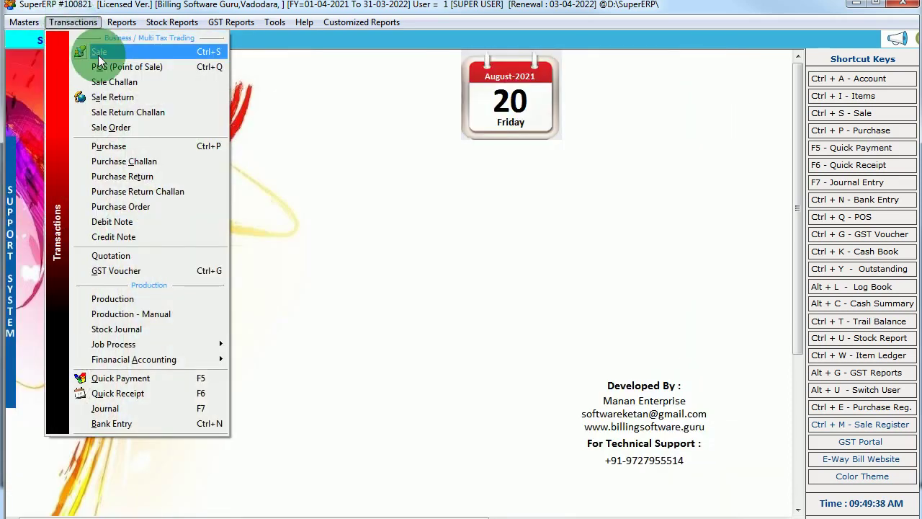
click(98, 50)
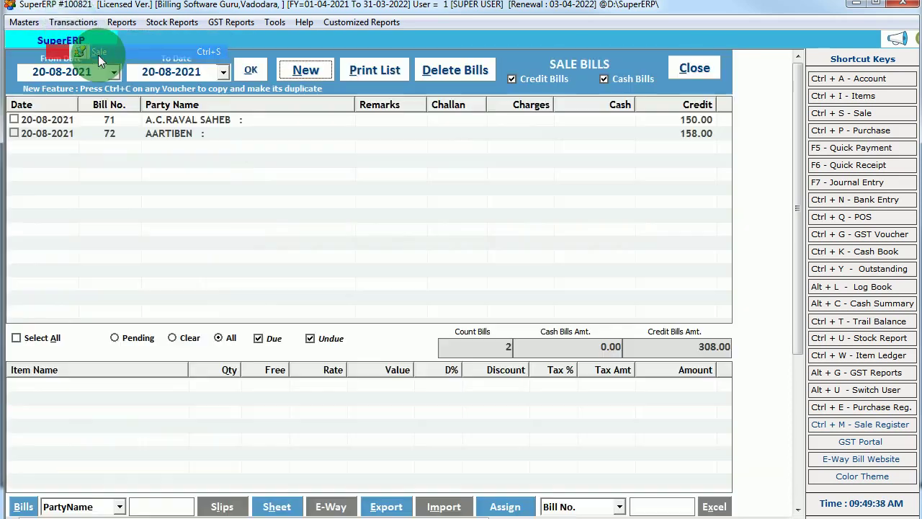
click(212, 133)
click(271, 119)
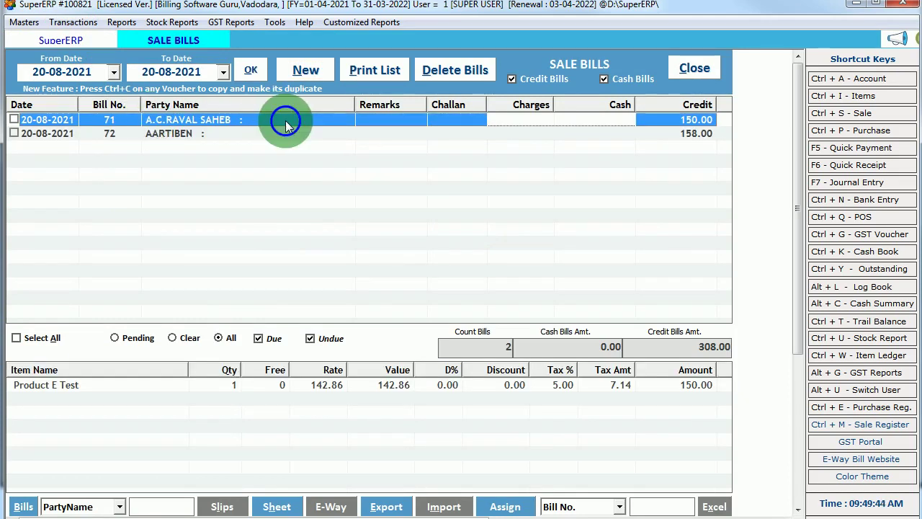
double_click(285, 120)
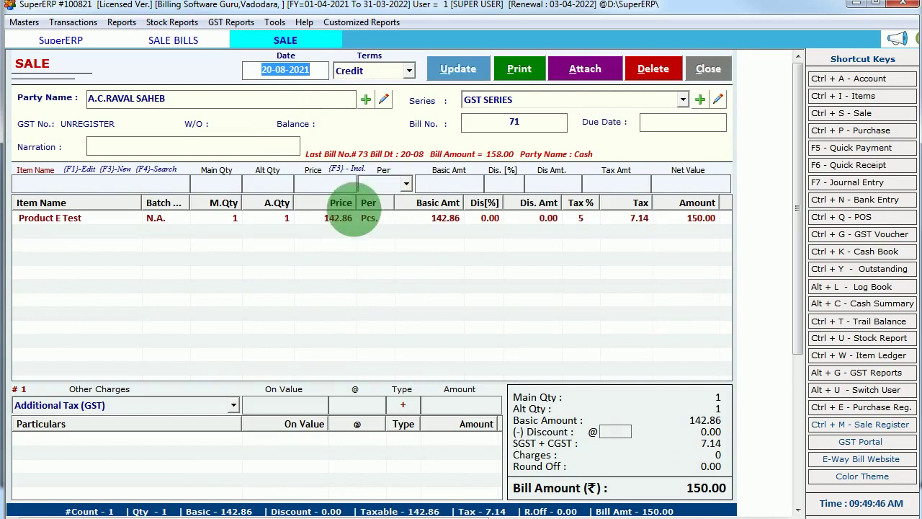
Examine the bill series and the price, tax and amount of the Product E Test line, and close the sale bill.
click(336, 222)
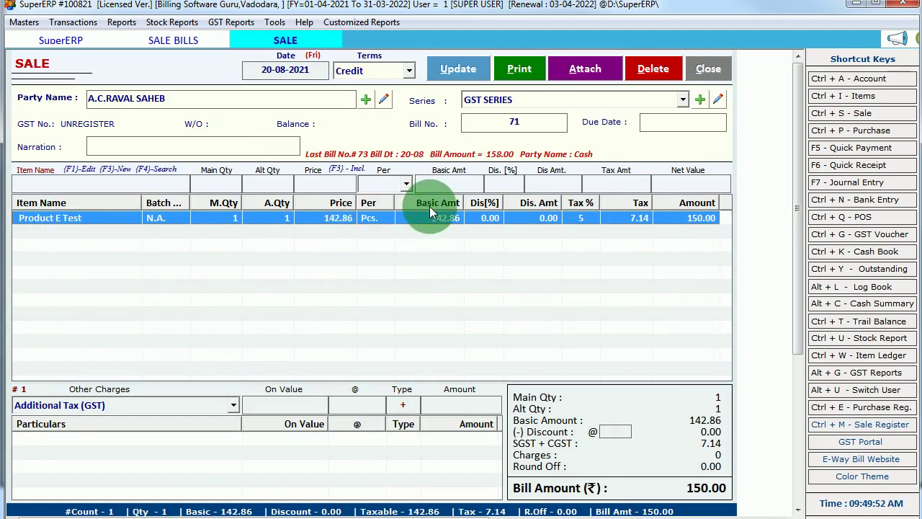
click(505, 105)
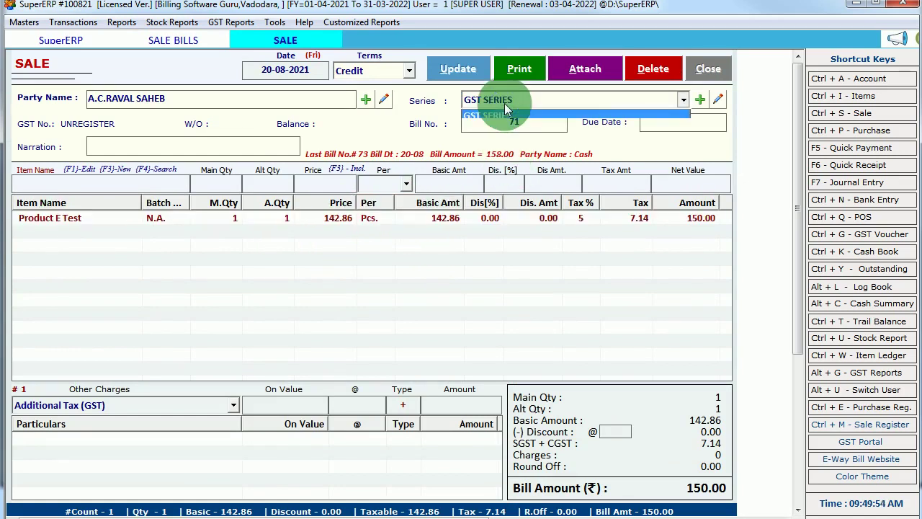
click(320, 225)
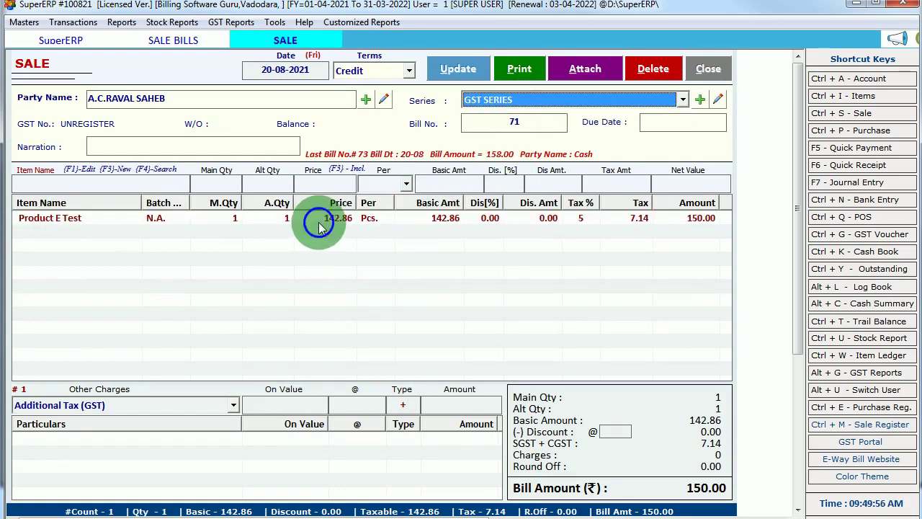
click(334, 229)
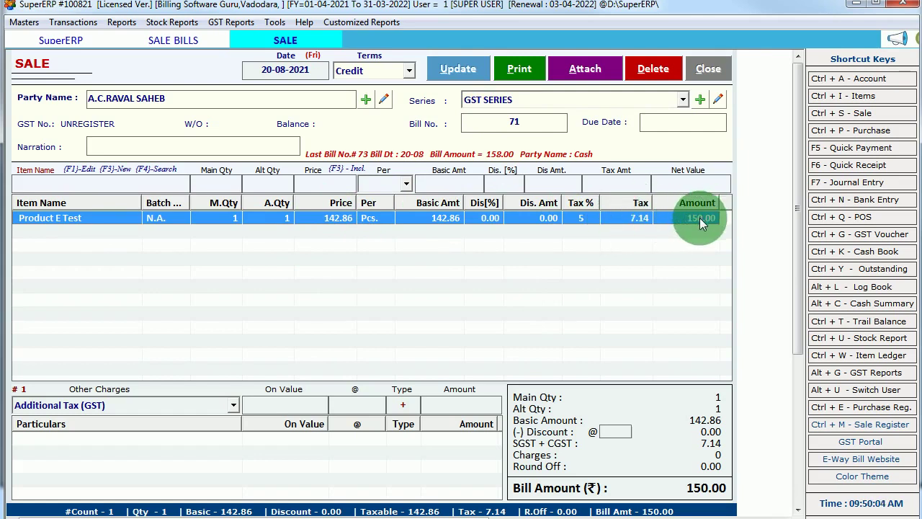
click(717, 70)
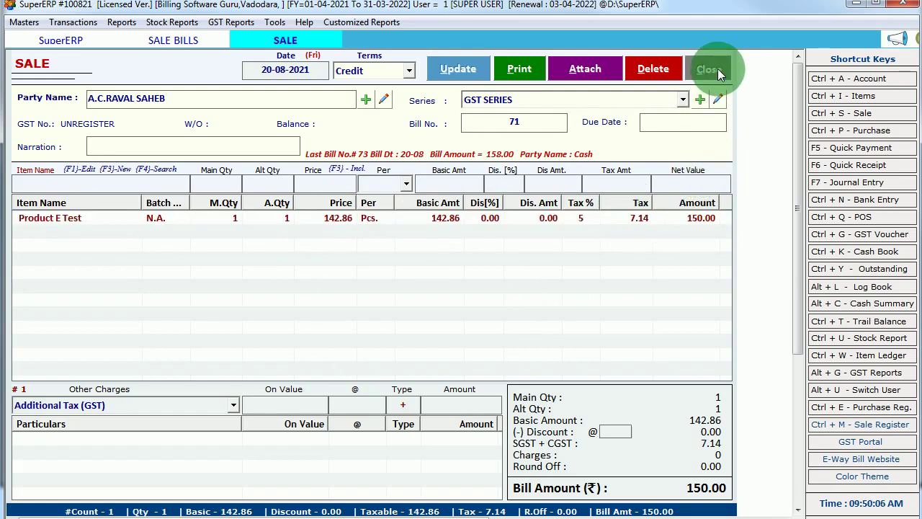
click(469, 273)
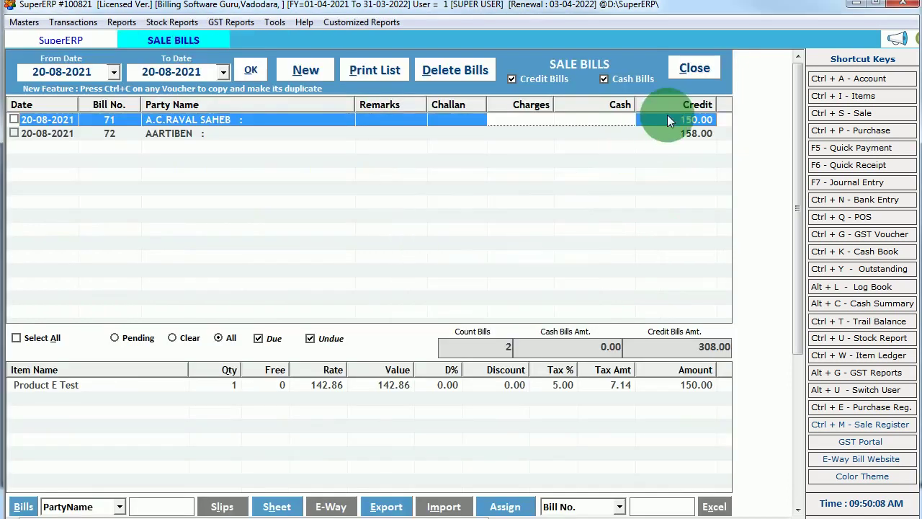
Open the 20-08-2021 sale bill with the 158.00 credit amount, examine its Product E Test line, and close the bill and the sale bills list.
click(322, 134)
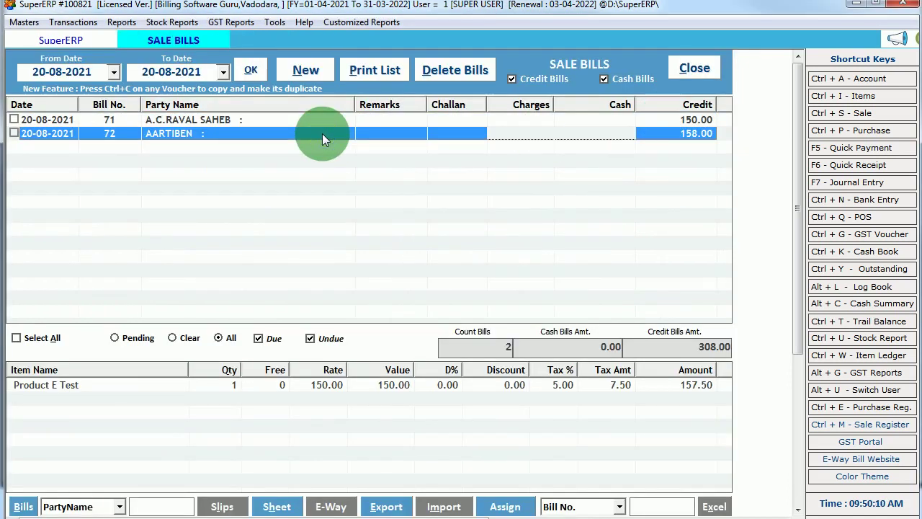
double_click(322, 133)
click(173, 213)
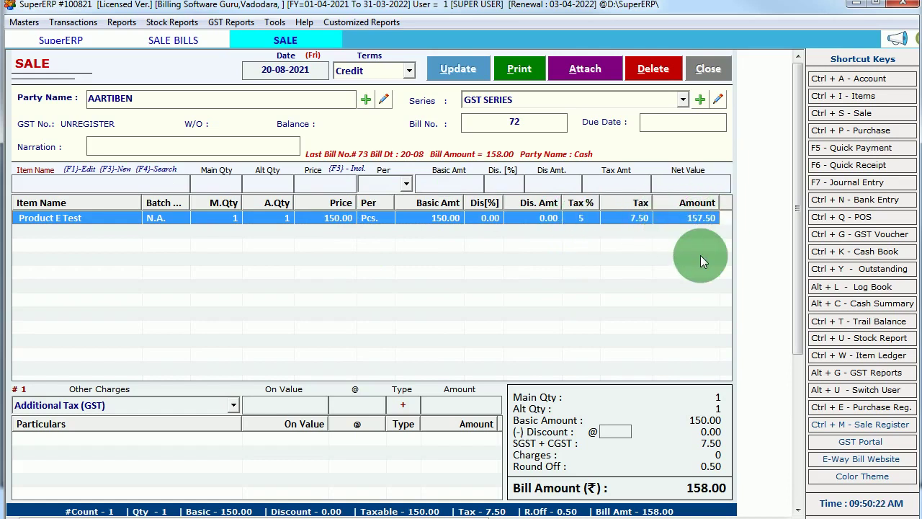
click(699, 70)
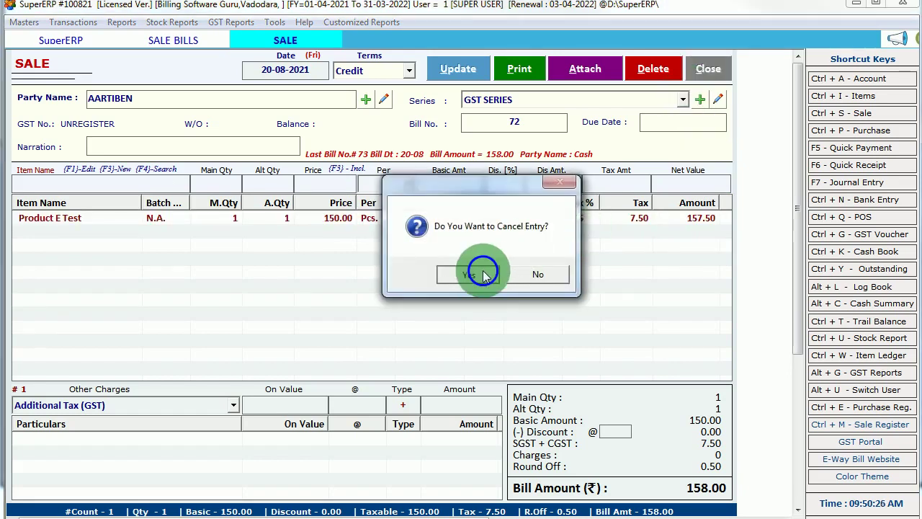
click(475, 272)
click(693, 71)
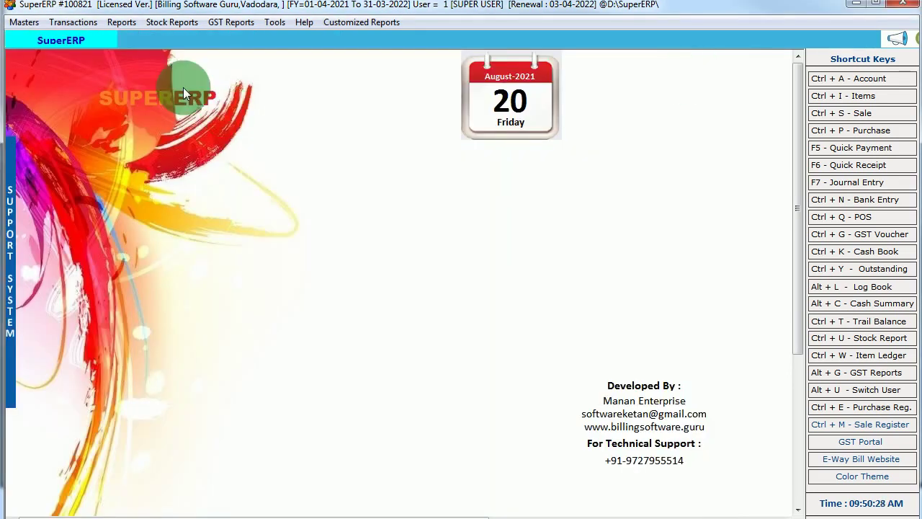
Open the 20-08-2021 cash bill from the POS bill book, examine its Product E Test line, and close the bill and the bill book.
click(87, 22)
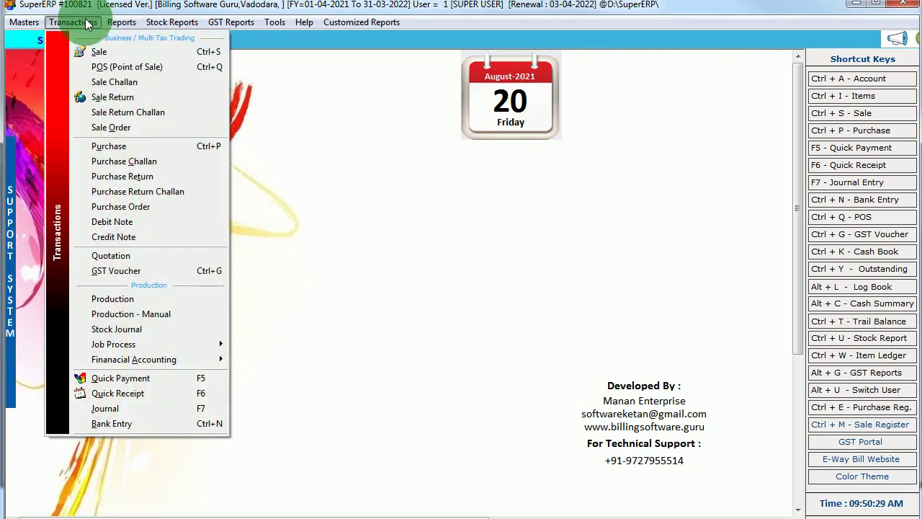
click(128, 67)
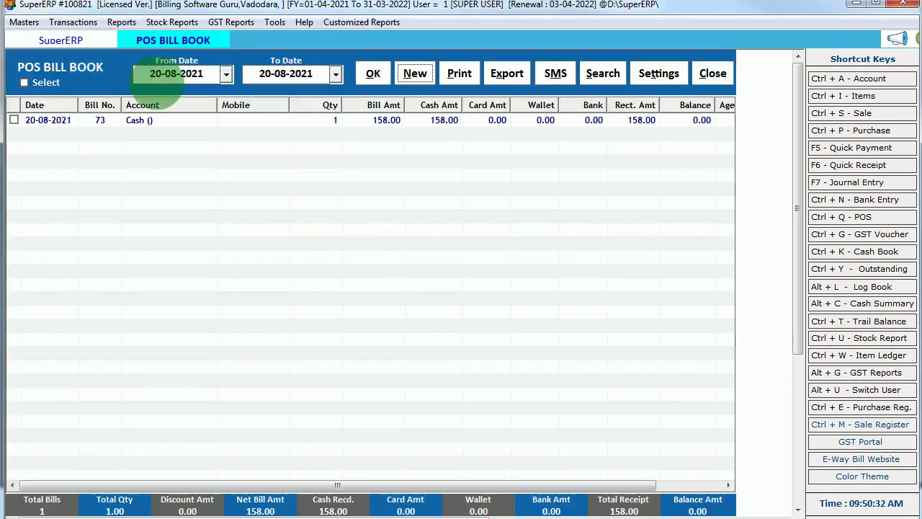
double_click(436, 122)
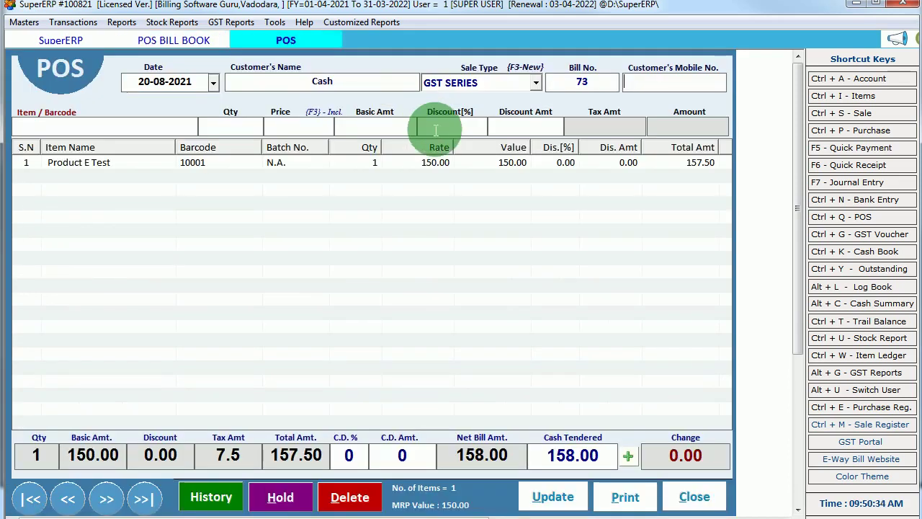
click(676, 161)
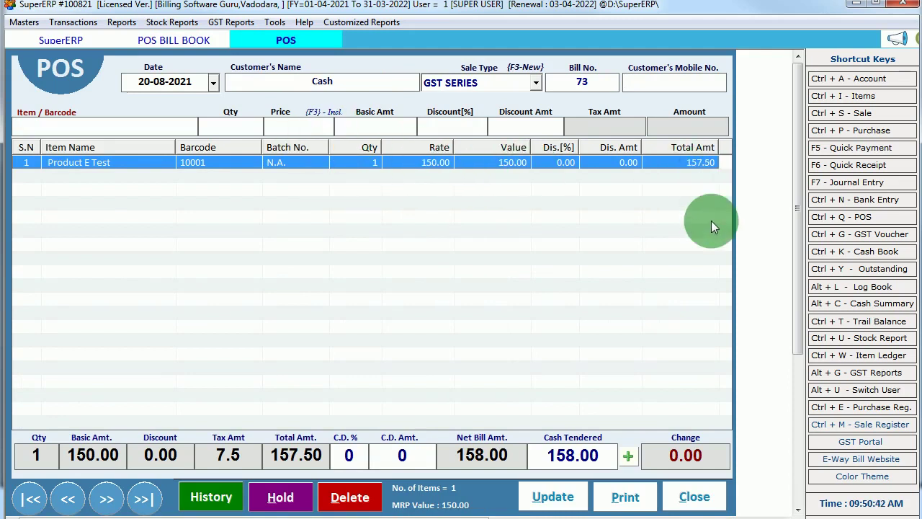
click(696, 497)
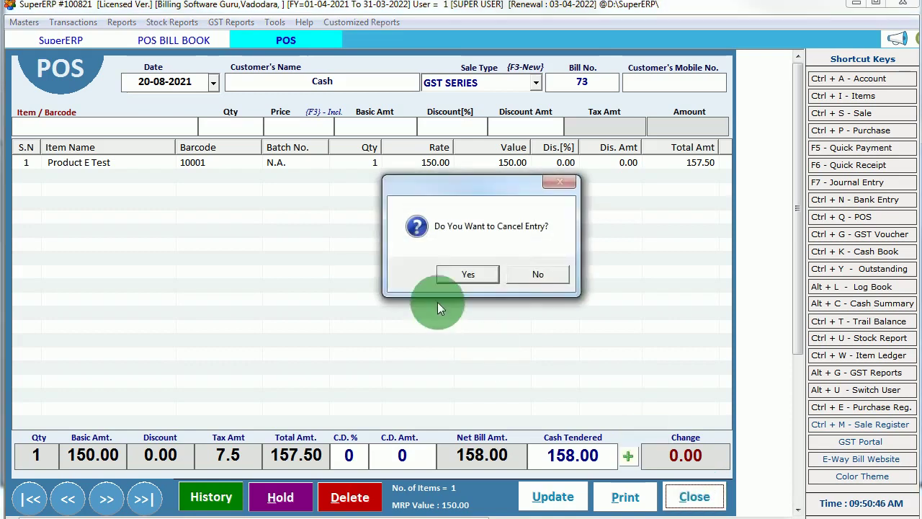
click(466, 274)
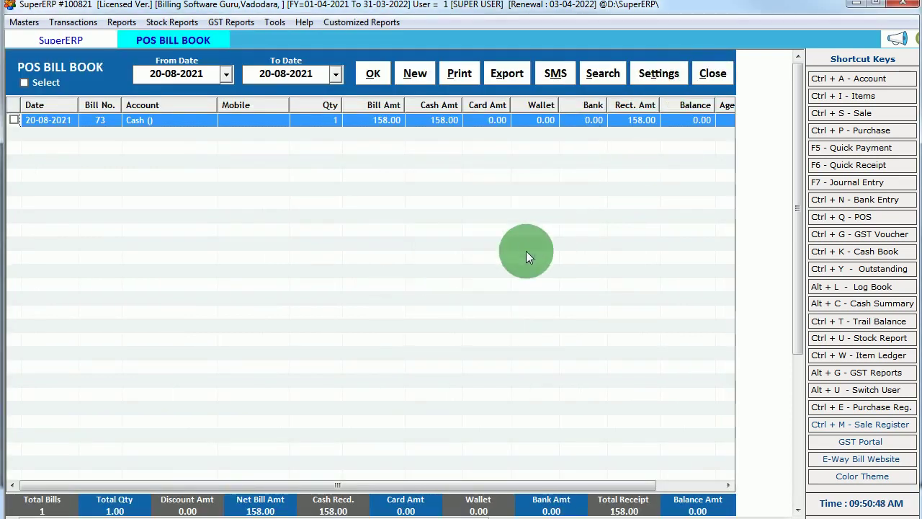
click(710, 74)
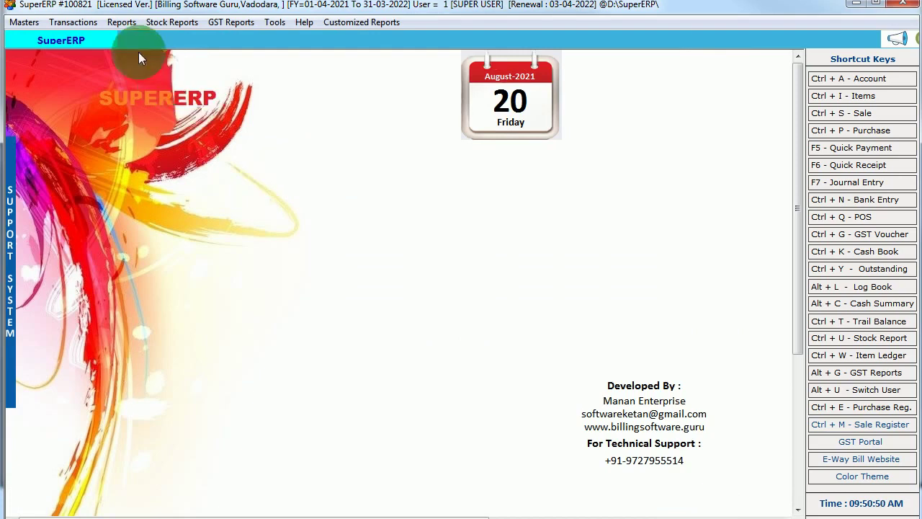
Open the Bill Wise Profit Report from the sale summary reports.
click(122, 21)
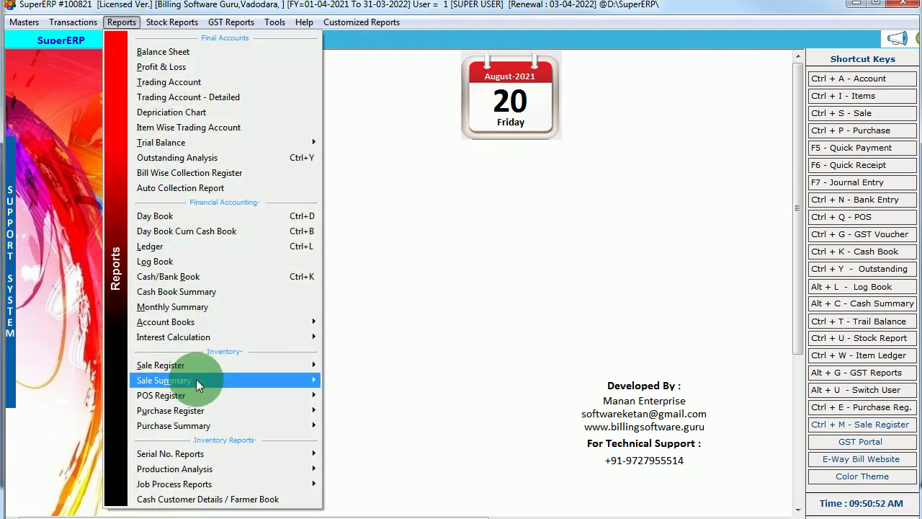
mouse_move(196, 379)
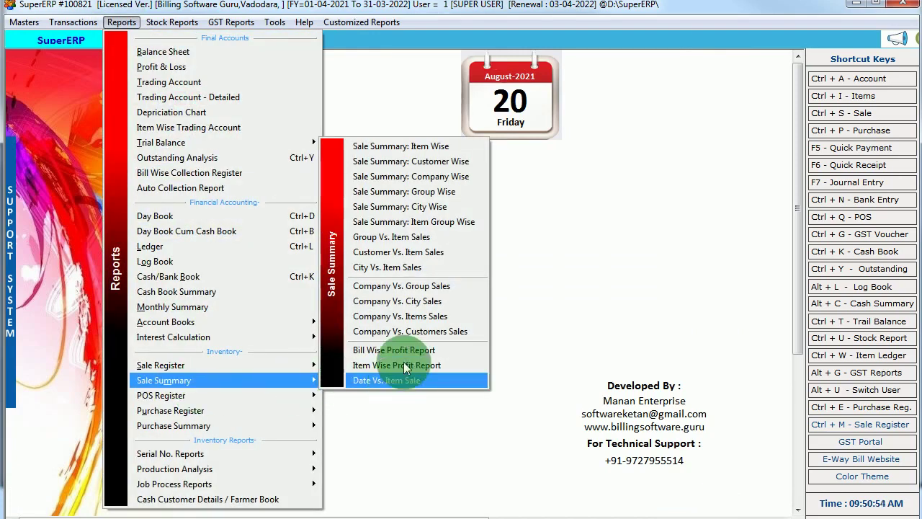
click(382, 350)
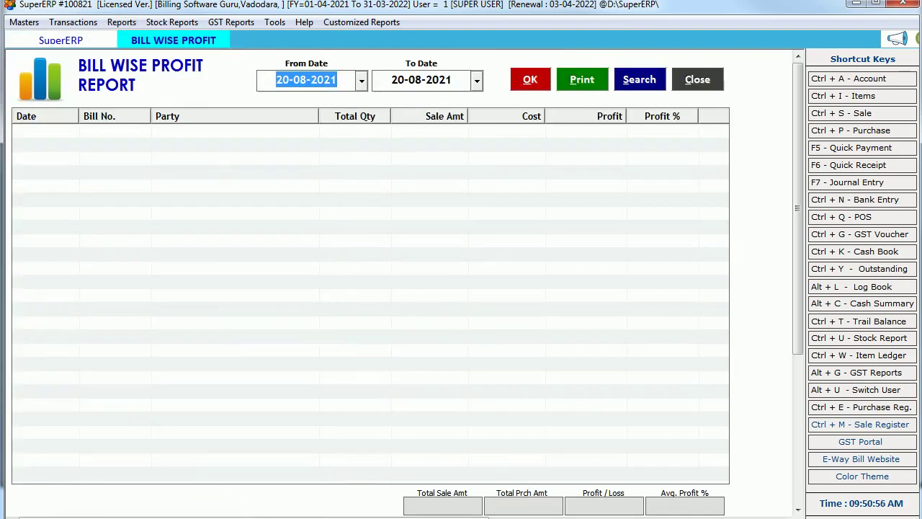
click(25, 518)
click(21, 488)
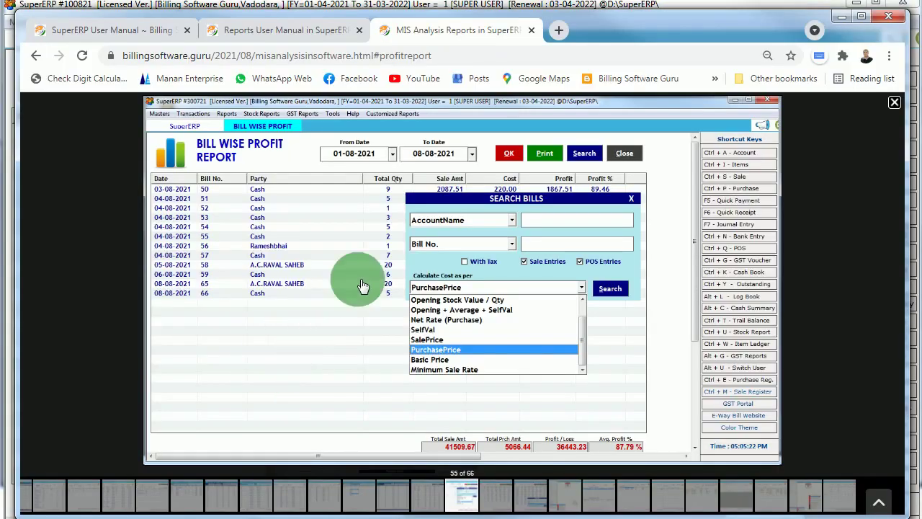
click(841, 16)
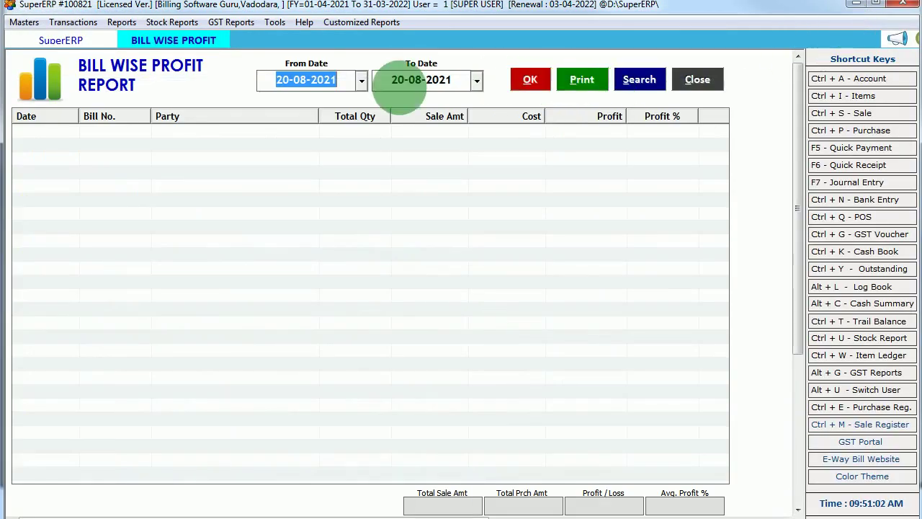
Generate the Bill Wise Profit Report for 20-08-2021 to 20-08-2021.
click(334, 84)
click(420, 88)
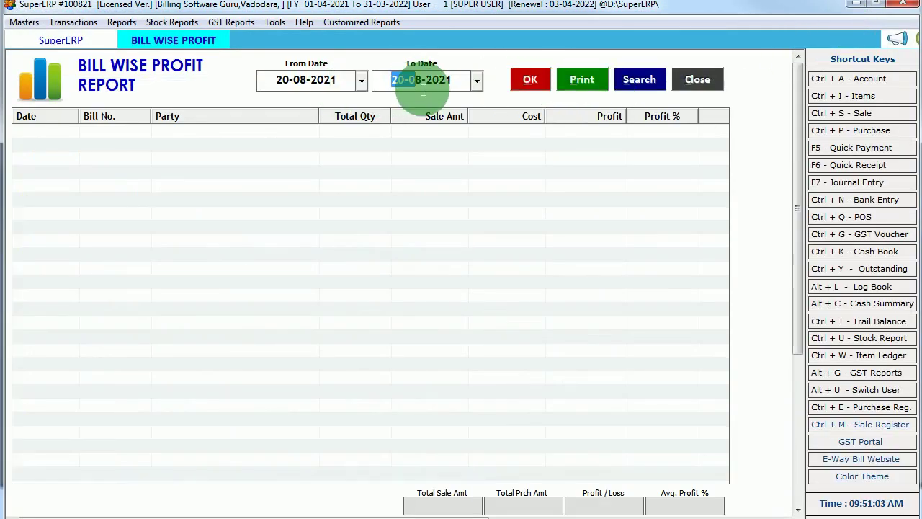
click(533, 80)
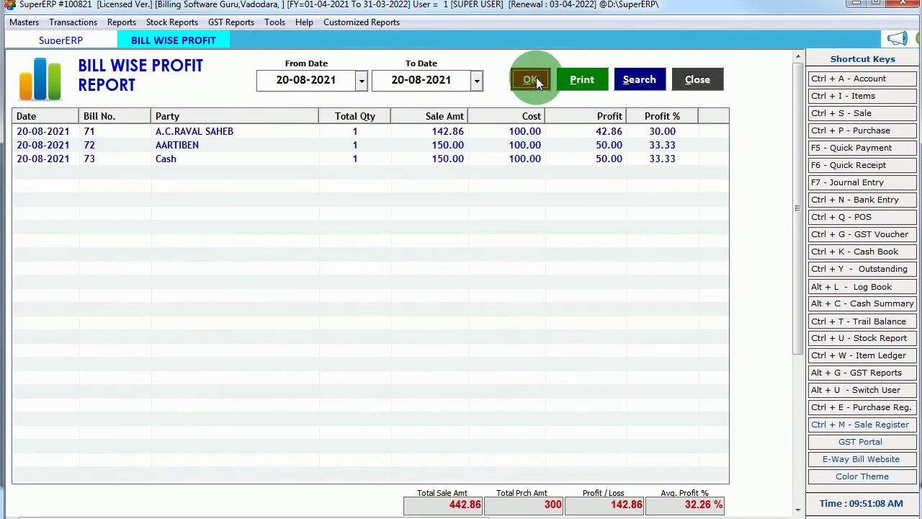
Examine the party and total quantity of each of the three bills in the profit report.
click(226, 131)
click(223, 144)
click(219, 160)
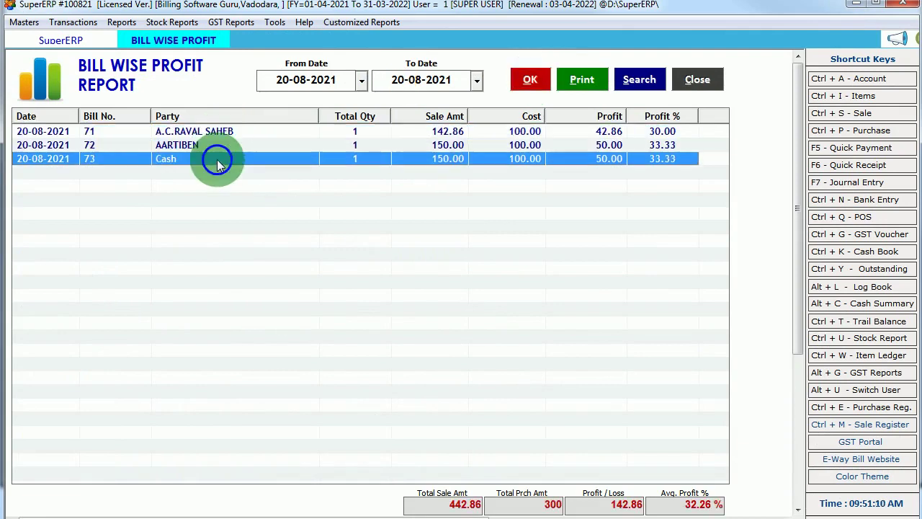
click(354, 130)
click(363, 146)
click(356, 158)
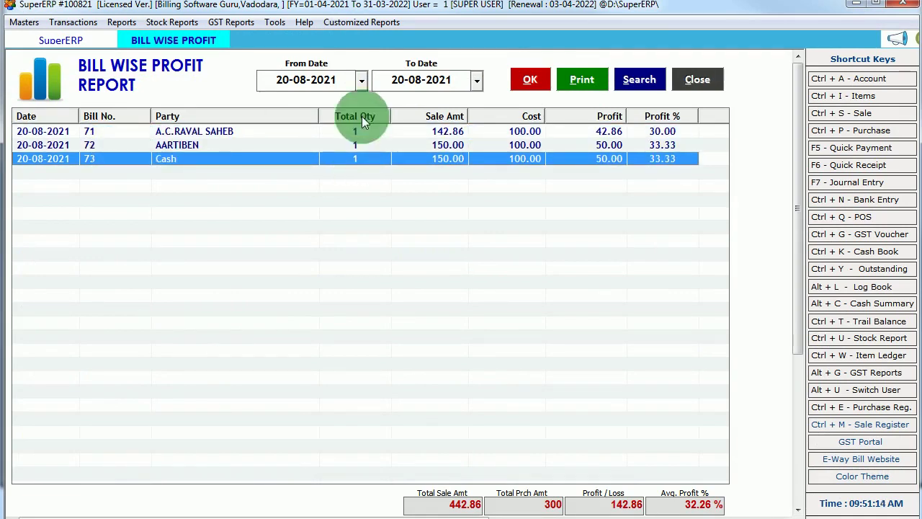
click(348, 133)
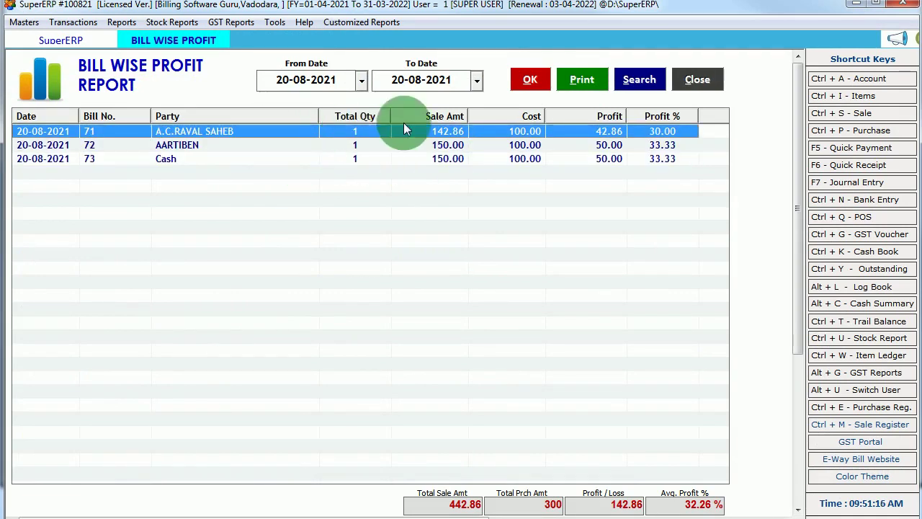
click(358, 143)
click(359, 158)
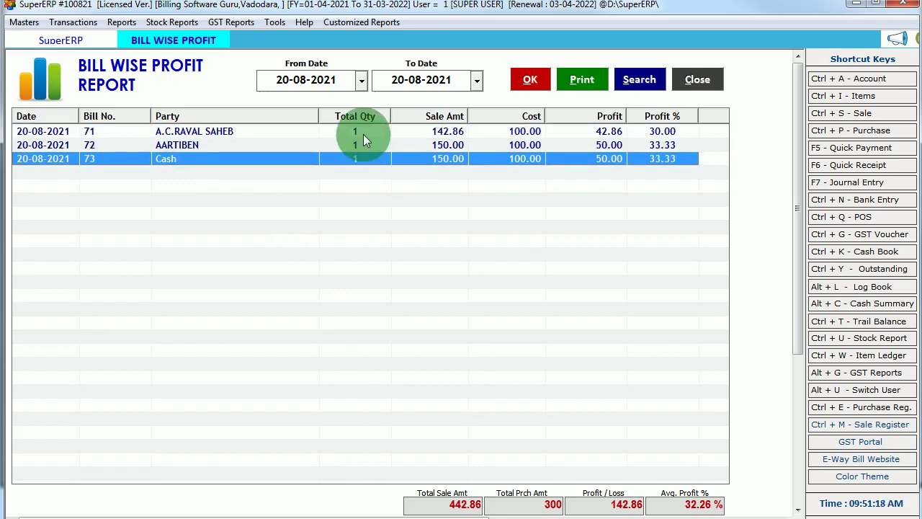
click(364, 133)
click(367, 145)
click(373, 159)
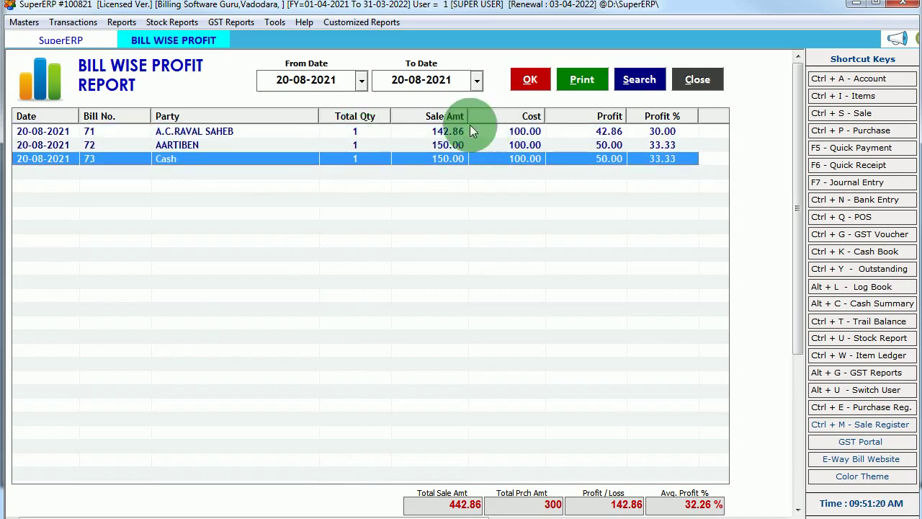
Examine the sale amount of each bill in the profit report, comparing the two GST series bills with the first one.
click(451, 128)
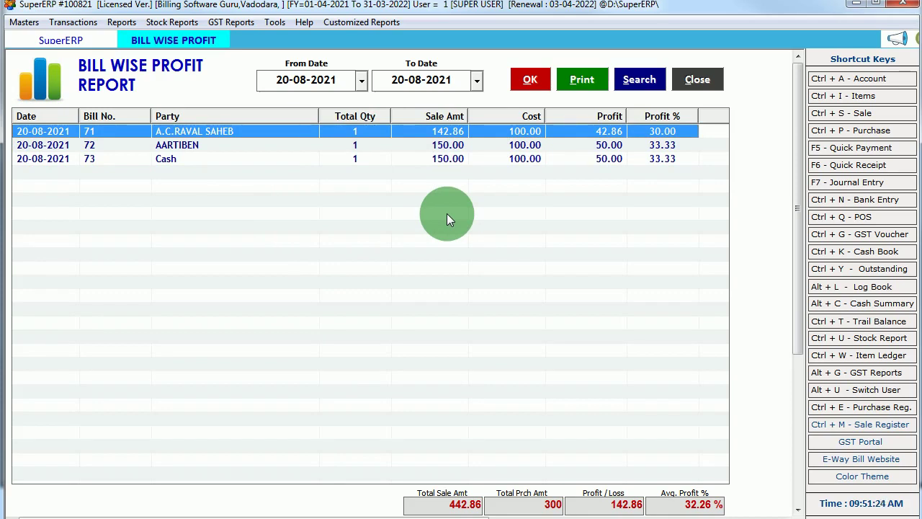
click(448, 145)
click(449, 157)
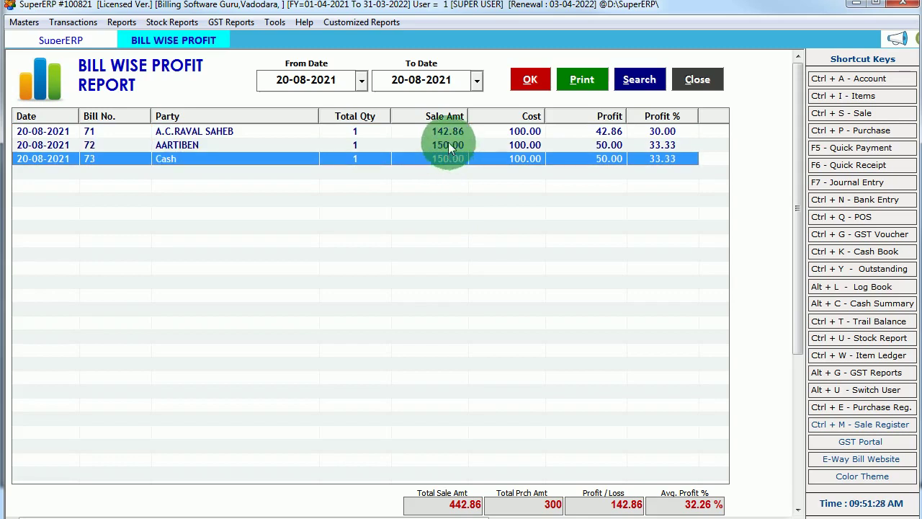
click(449, 144)
click(450, 158)
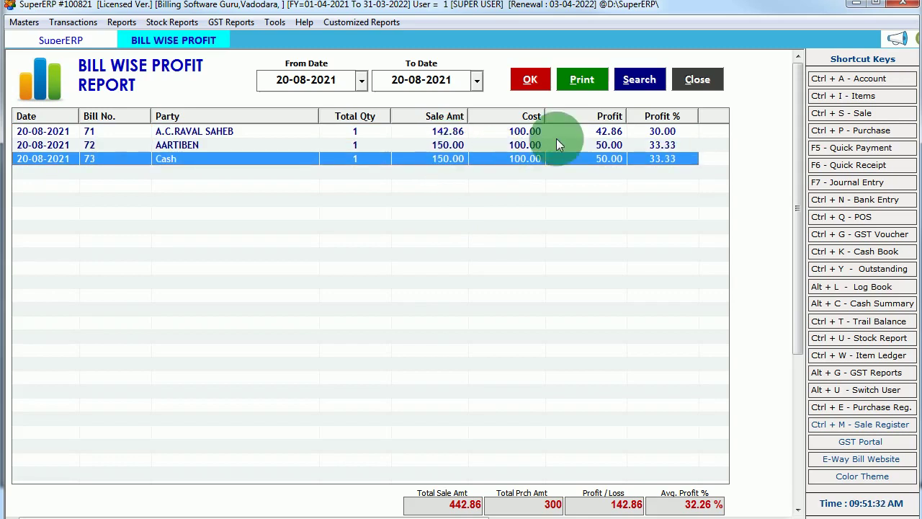
Compare each bill's cost with its sale amount to explain the profit figure.
click(523, 132)
click(523, 146)
click(523, 158)
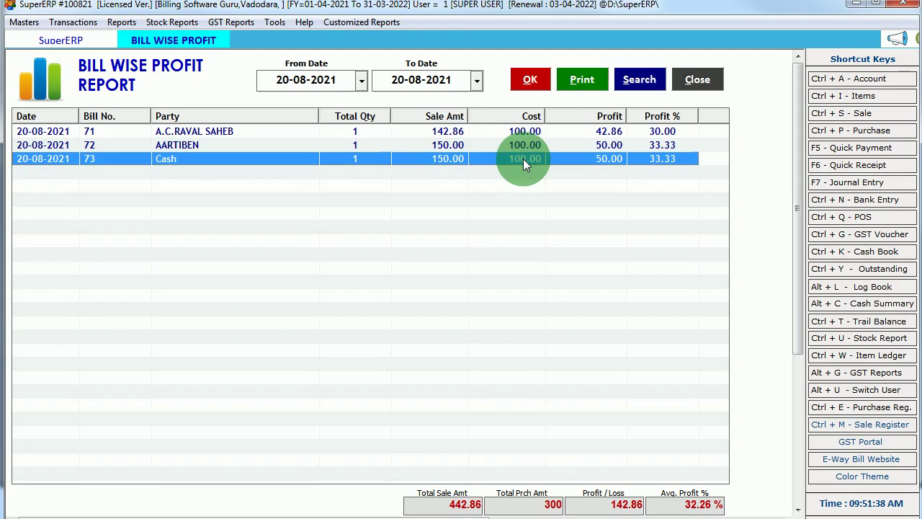
click(464, 134)
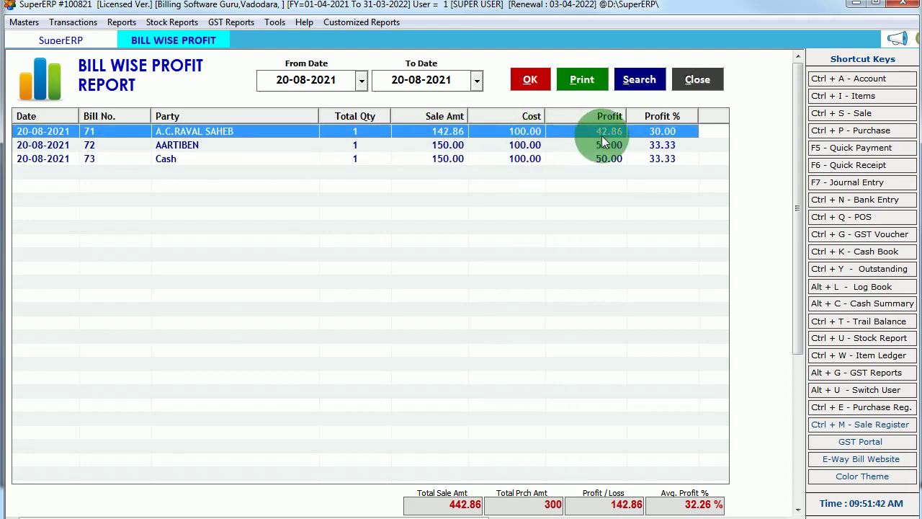
click(523, 145)
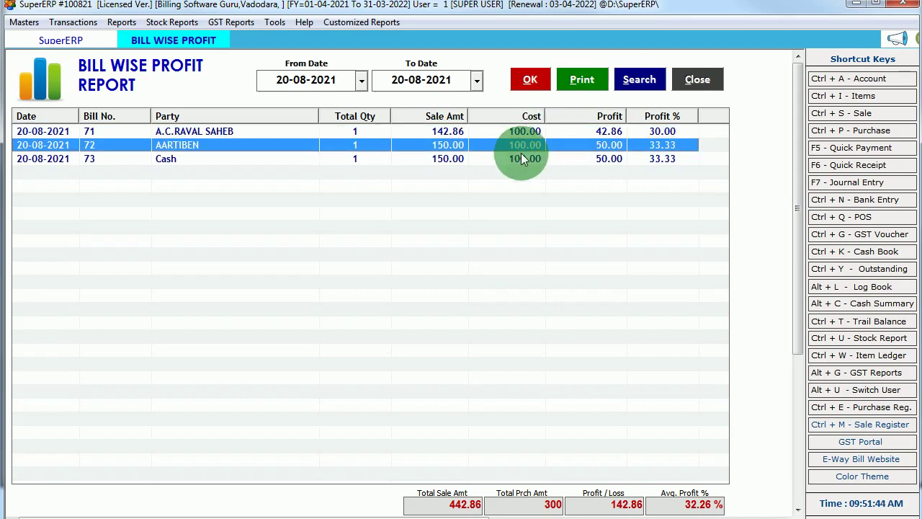
click(522, 159)
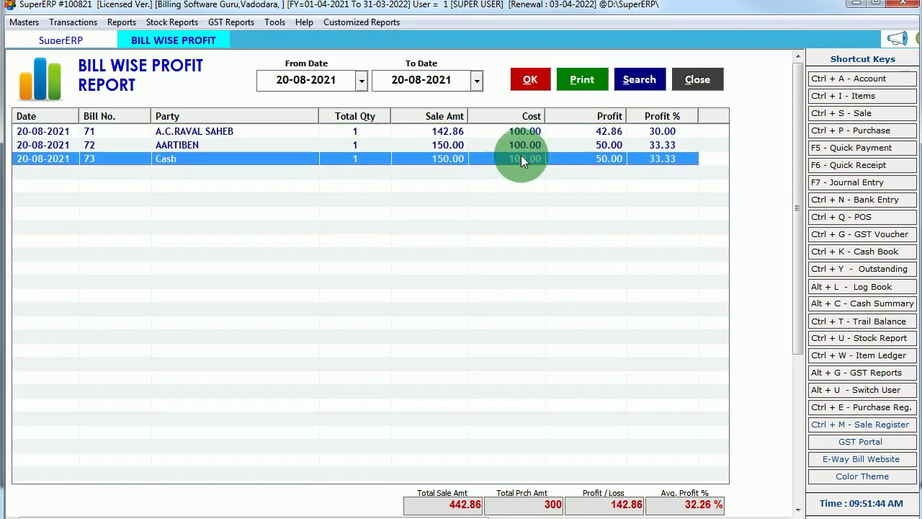
Examine the profit percentage of each bill and the report's average profit percentage.
click(656, 132)
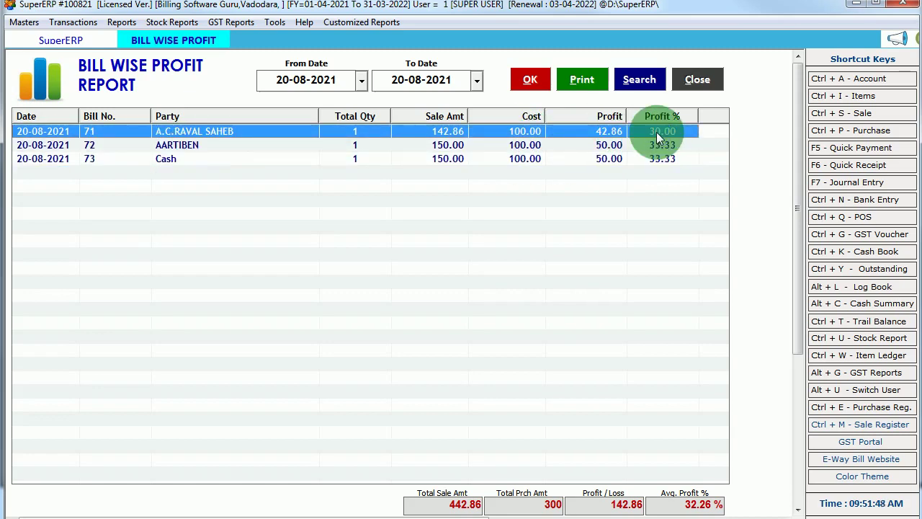
click(656, 146)
click(656, 160)
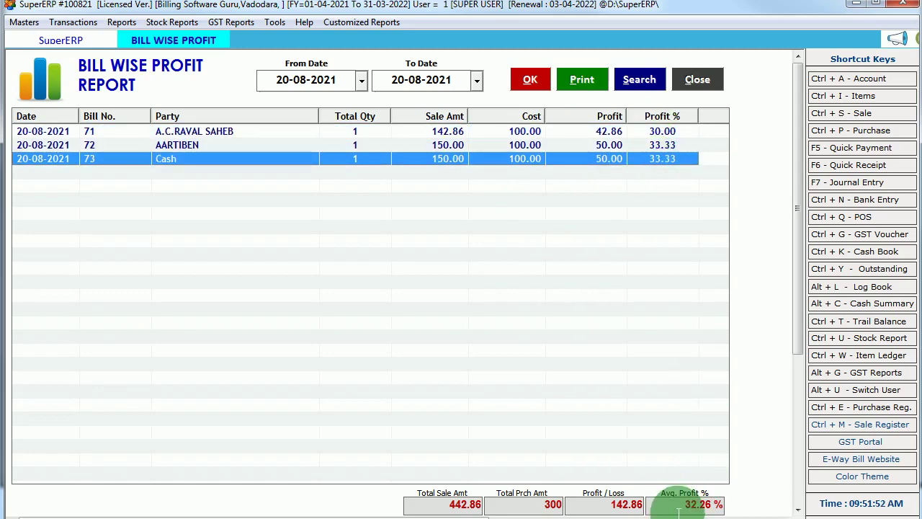
click(709, 505)
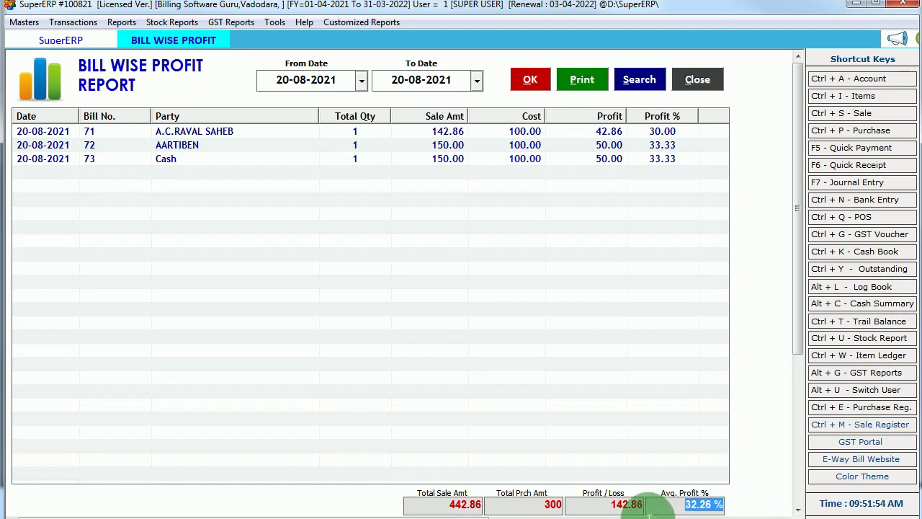
Check the profit of each of the three bills against the report's total Profit / Loss figure.
drag(610, 507, 660, 513)
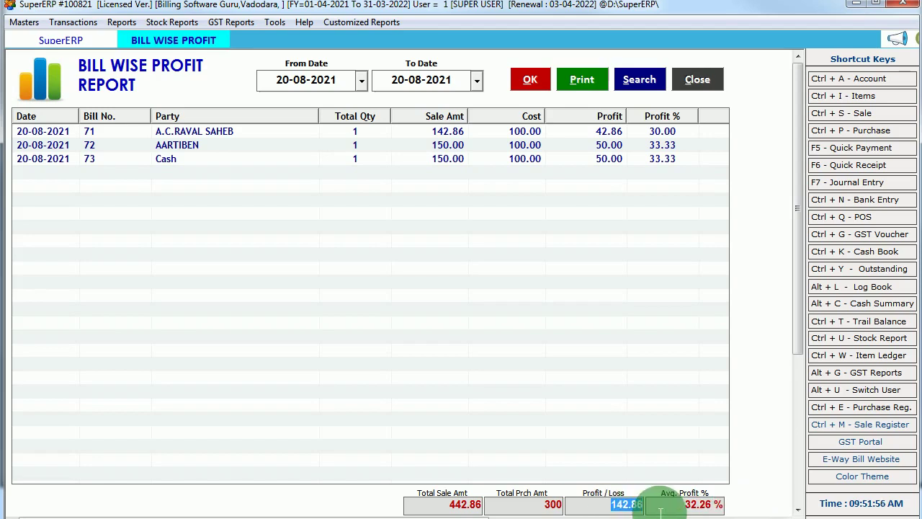
click(609, 132)
click(605, 145)
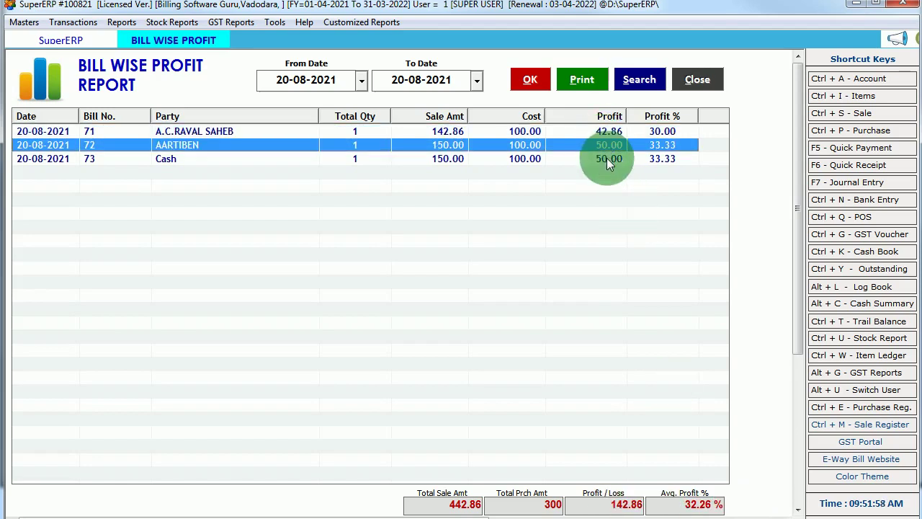
click(606, 158)
click(618, 510)
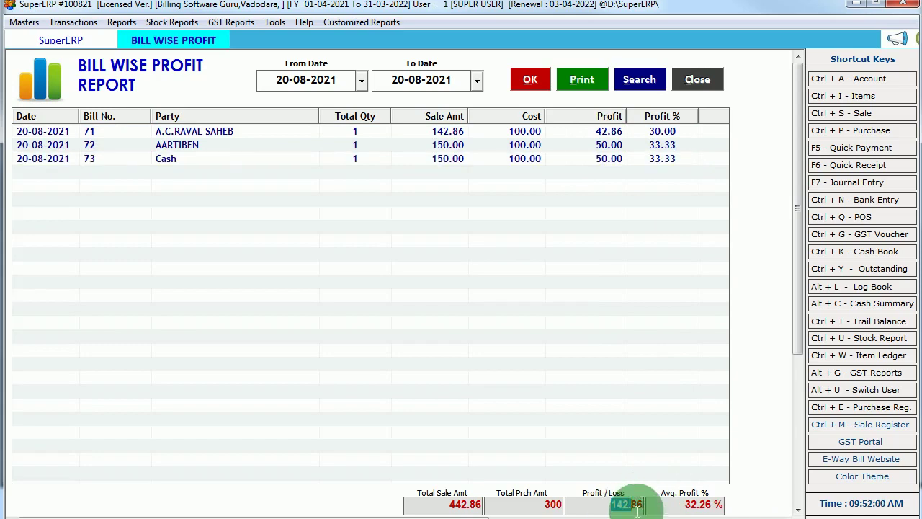
Check each bill's cost and sale amount against the report's total purchase and total sale amounts.
click(508, 132)
click(511, 148)
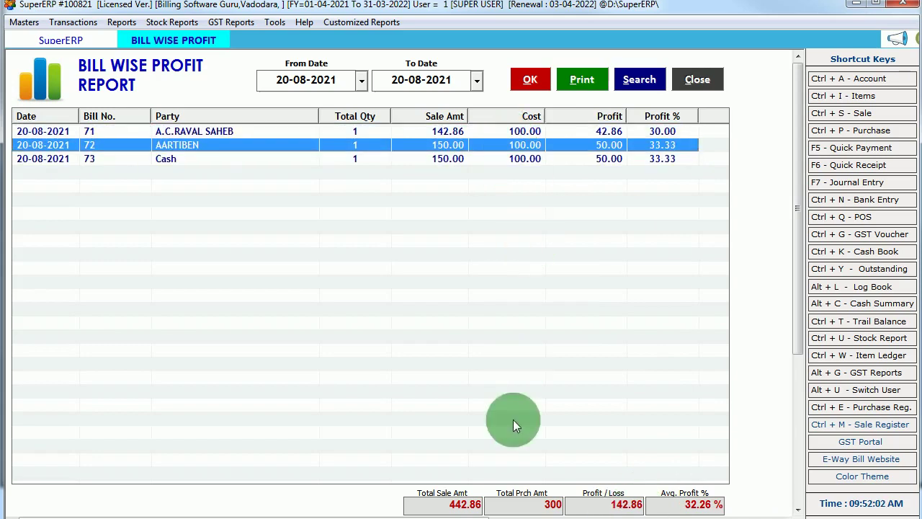
click(546, 504)
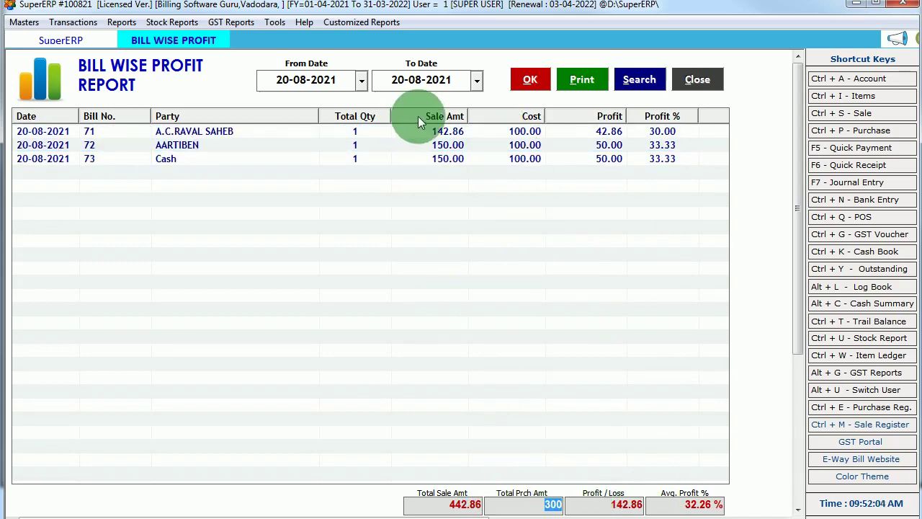
click(439, 131)
click(447, 145)
click(449, 160)
click(441, 503)
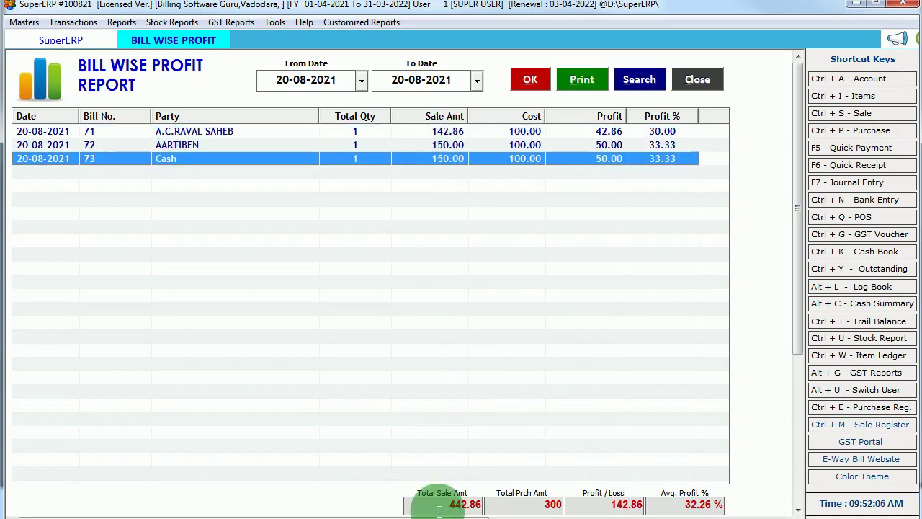
click(568, 454)
click(538, 506)
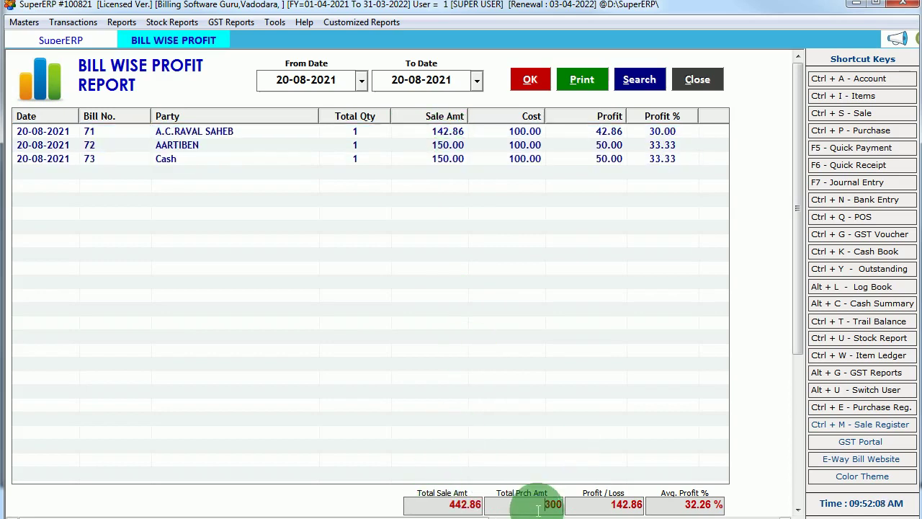
click(538, 509)
Rerun the bill wise profit report with tax for sale and POS entries, calculating cost as per PurchasePrice.
click(635, 80)
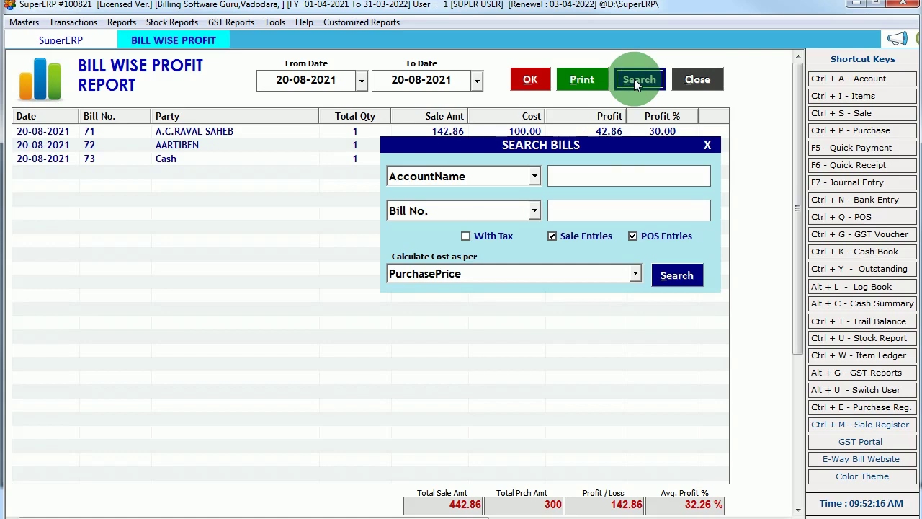
click(487, 237)
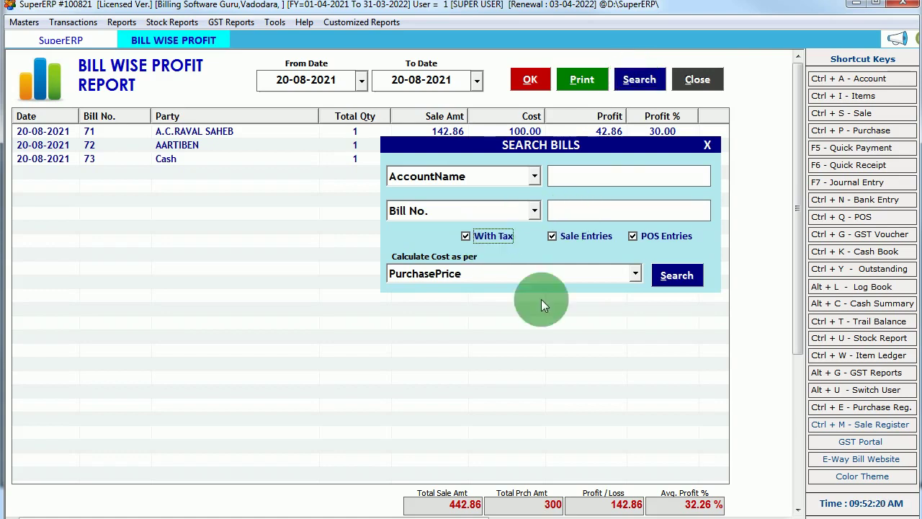
click(635, 274)
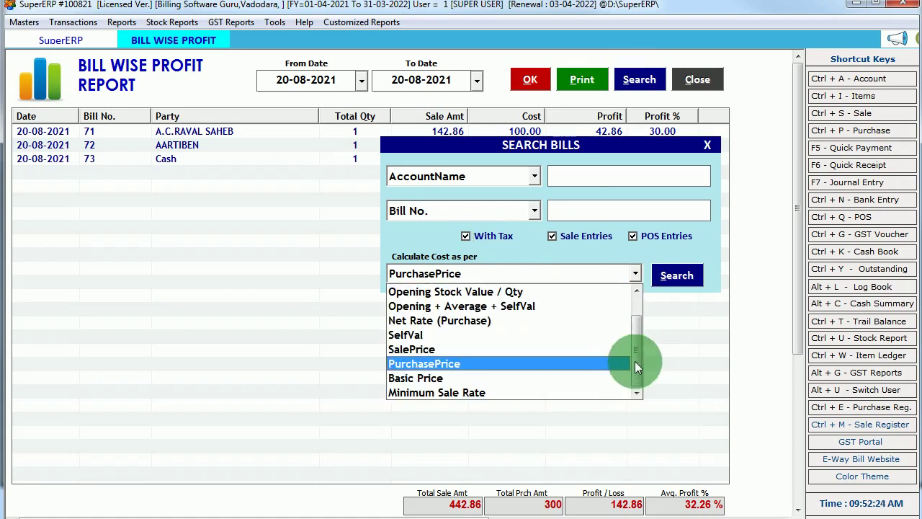
drag(635, 361, 630, 297)
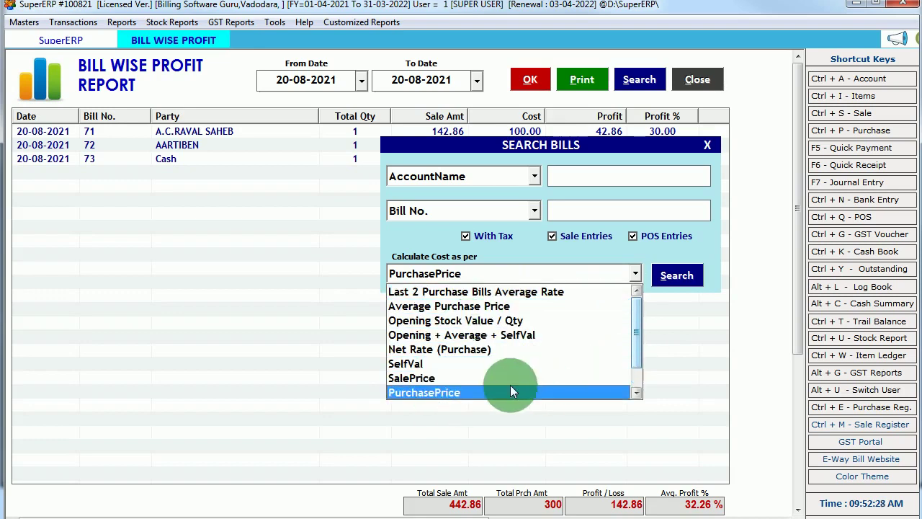
click(486, 388)
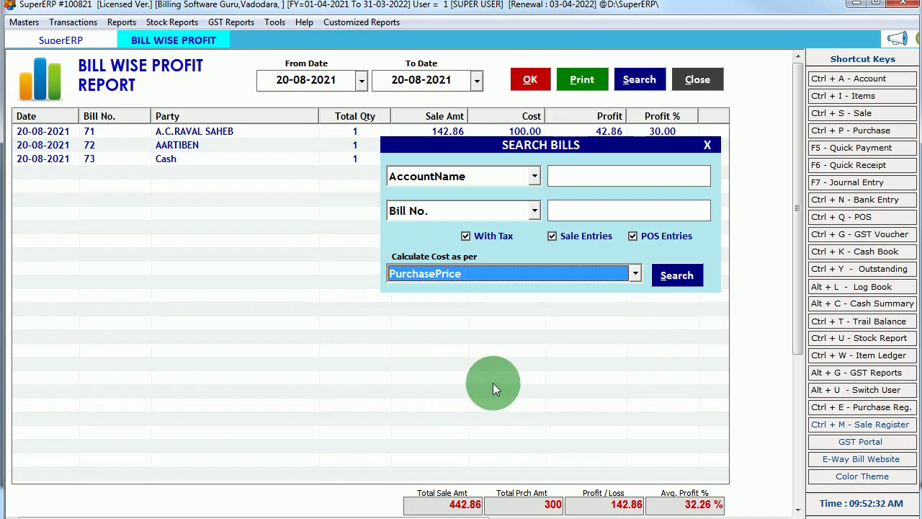
click(677, 276)
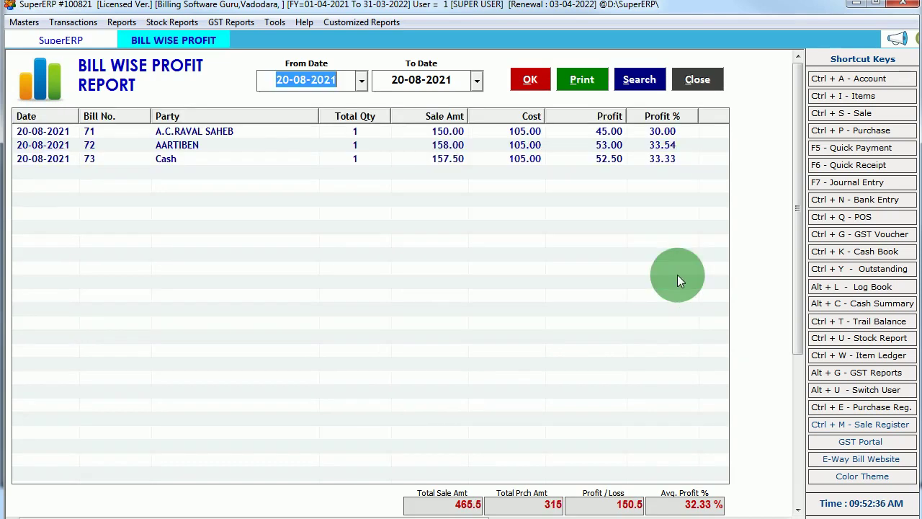
click(532, 79)
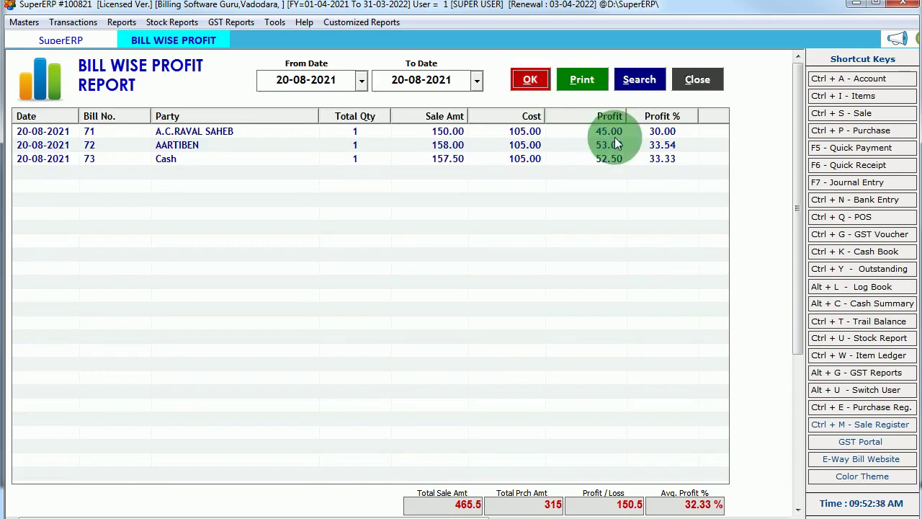
Examine the tax-inclusive cost of each of the three bills in the profit report.
click(526, 134)
click(525, 145)
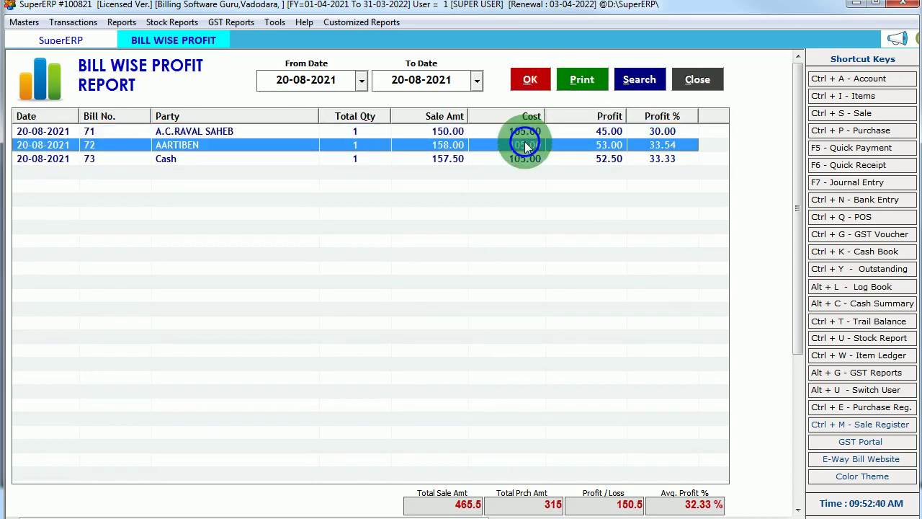
click(528, 158)
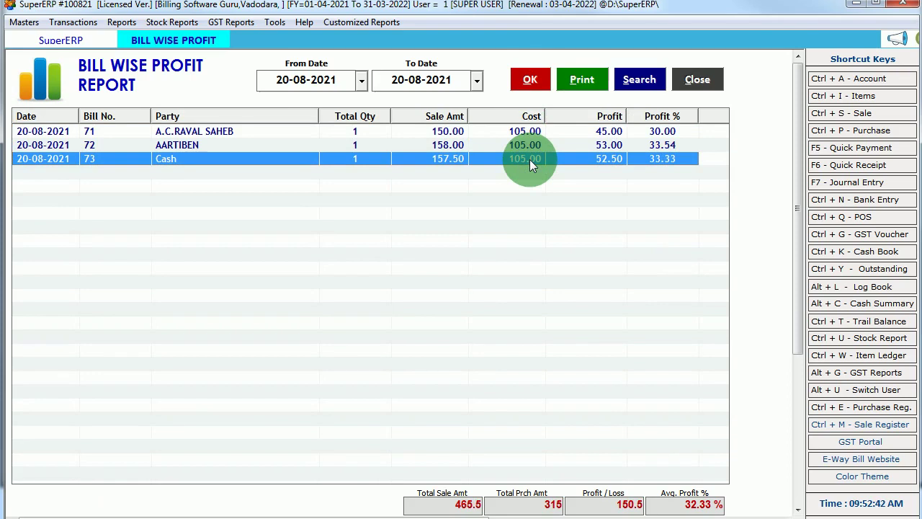
click(521, 131)
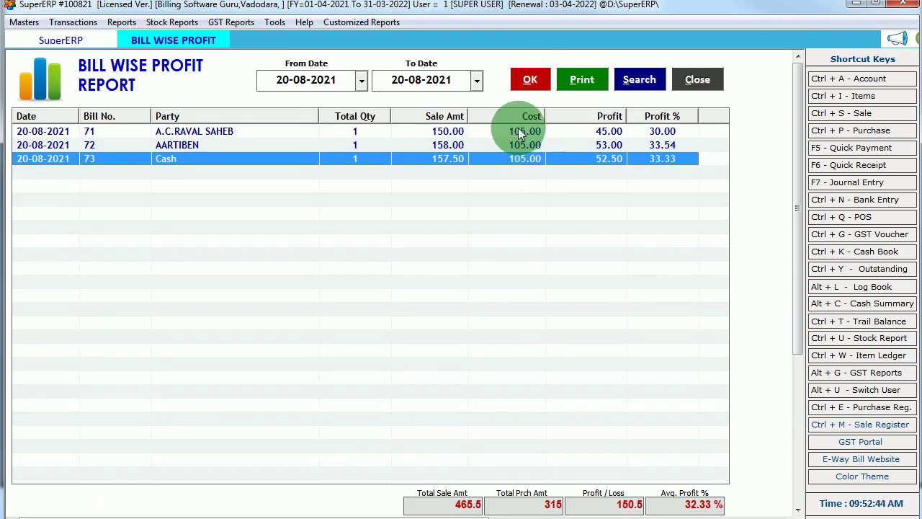
click(520, 144)
click(518, 159)
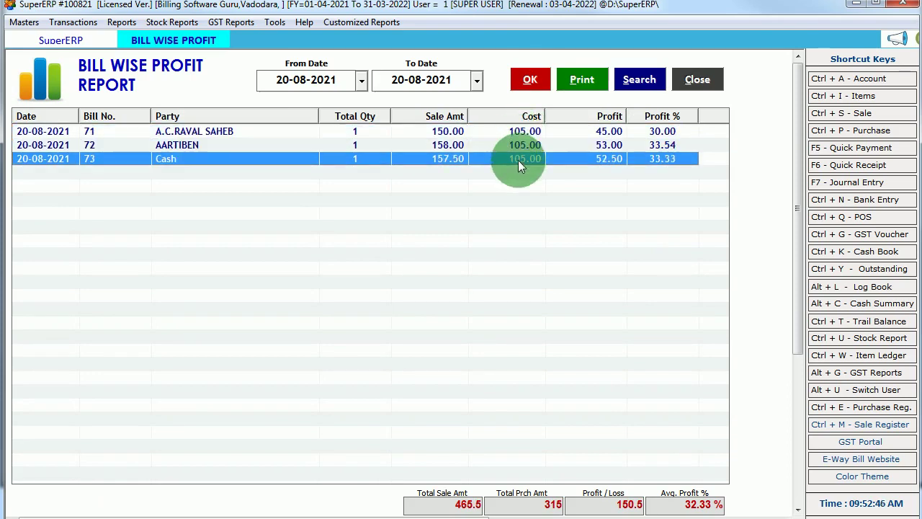
Examine the tax-inclusive sale amount of each of the three bills, and close the Bill Wise Profit Report.
click(446, 131)
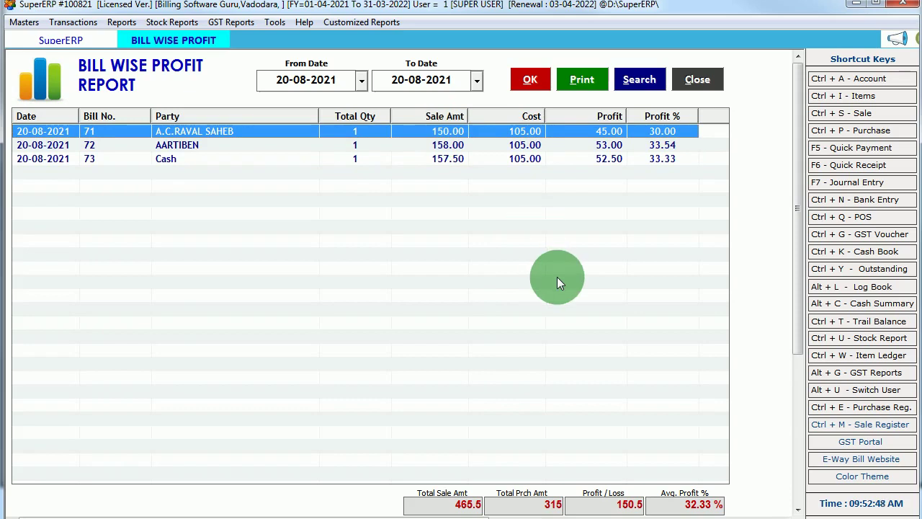
click(451, 145)
click(447, 158)
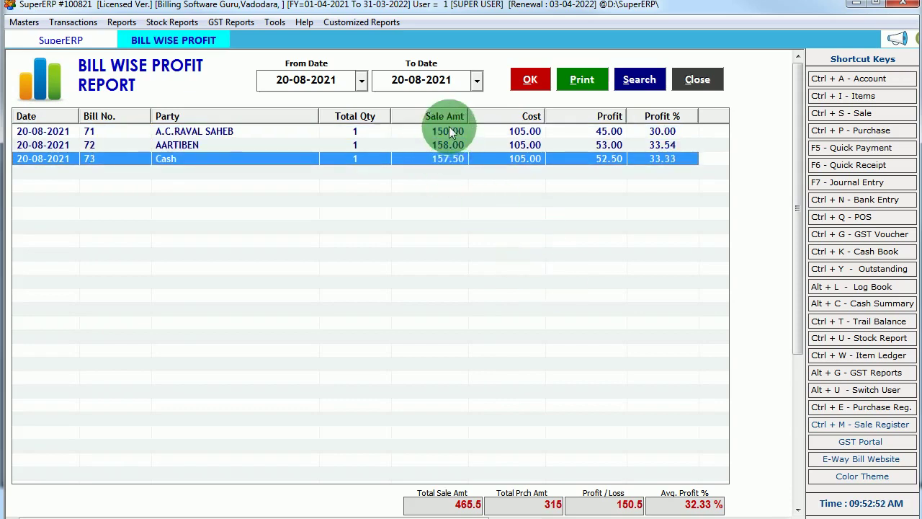
click(449, 129)
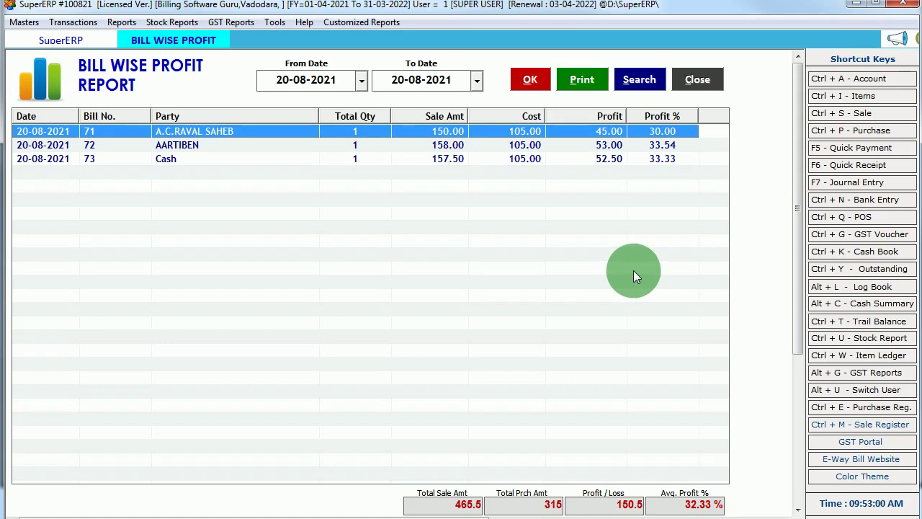
click(699, 81)
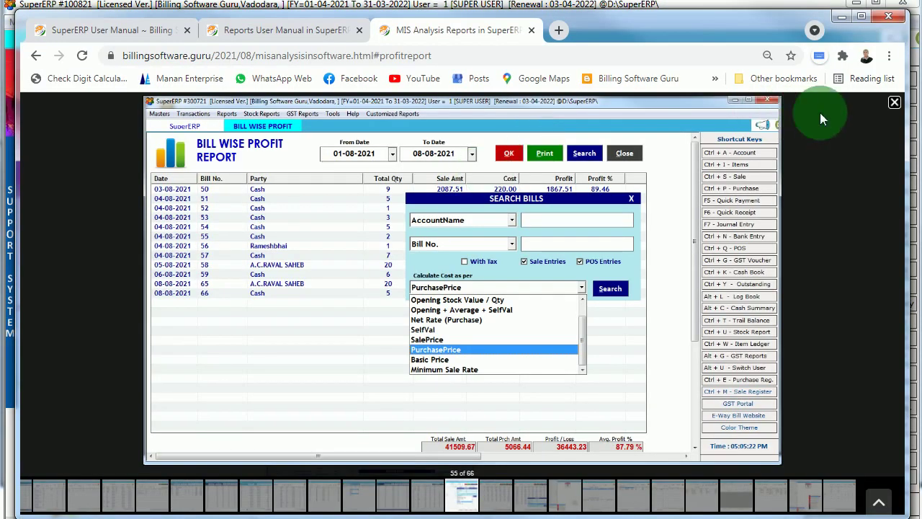
View the sample Item Wise Profit Report image in the MIS Analysis Reports page of the online manual.
click(894, 103)
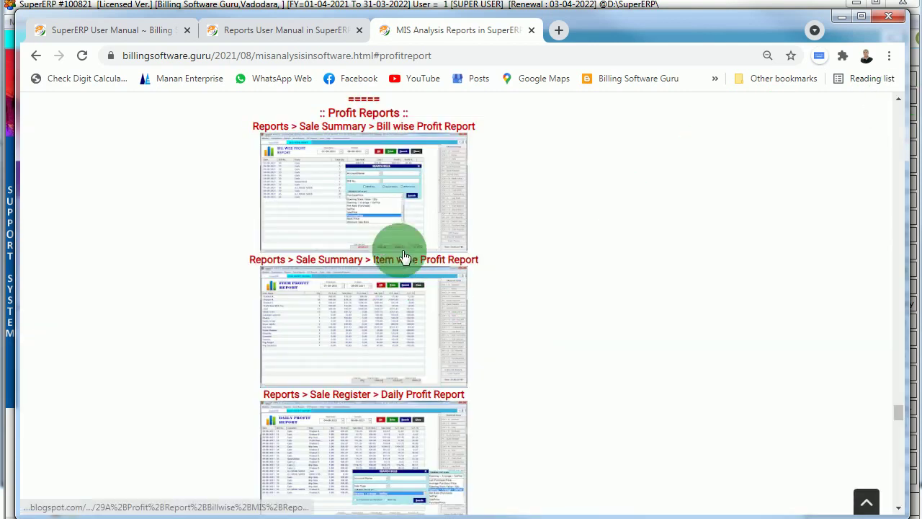
click(375, 309)
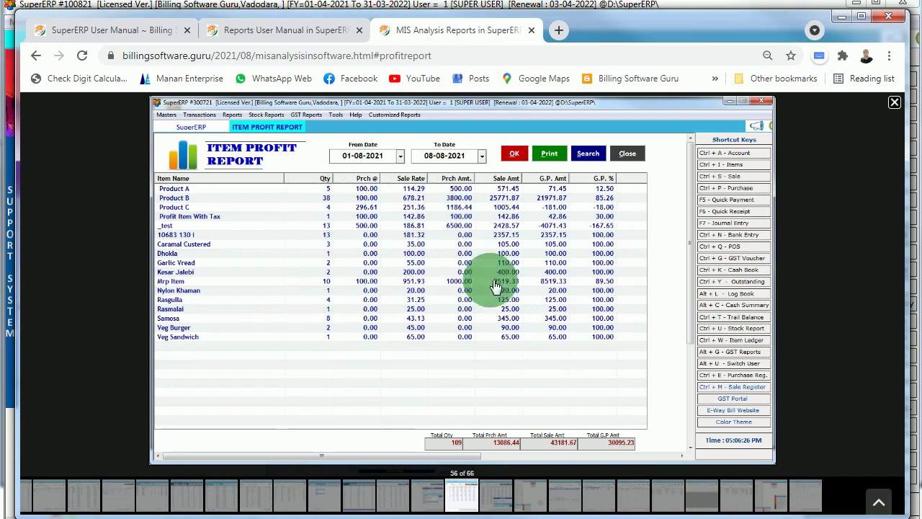
click(842, 16)
Generate the Item Wise Profit Report for 20-08-2021 and select the Product E Test row.
click(121, 23)
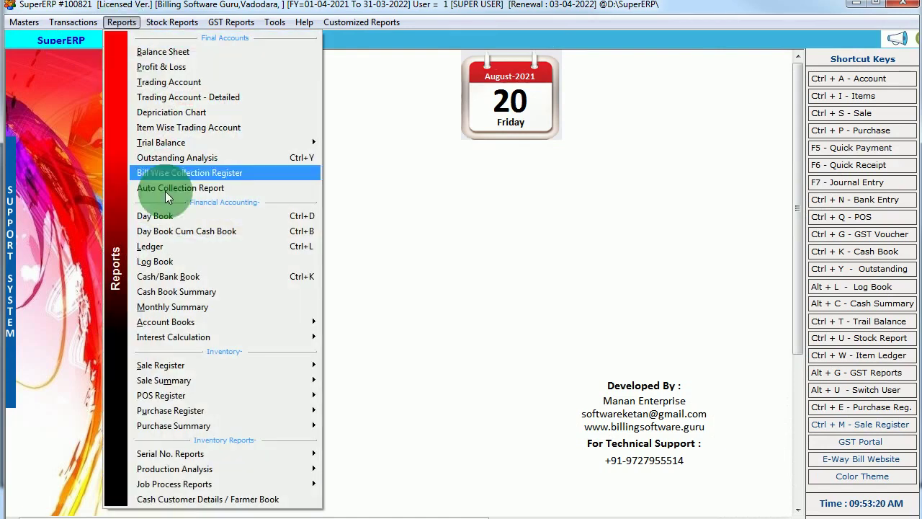
mouse_move(242, 381)
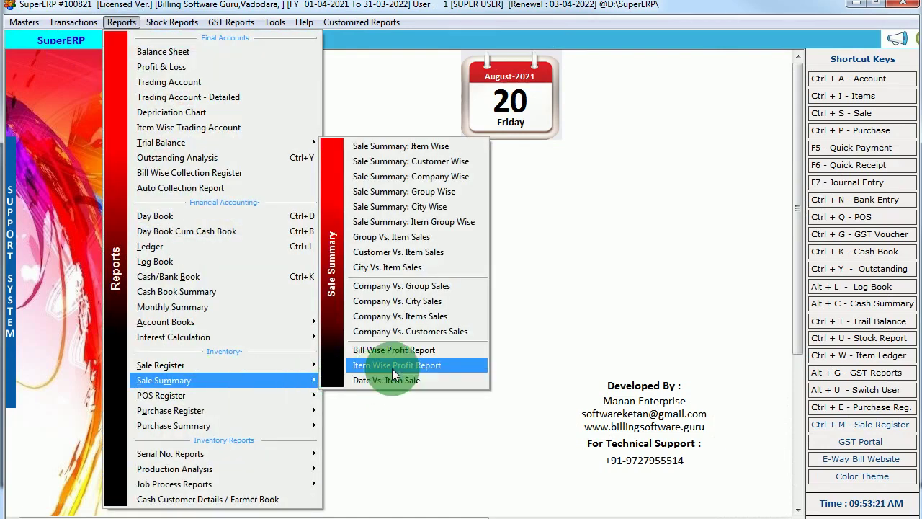
click(441, 365)
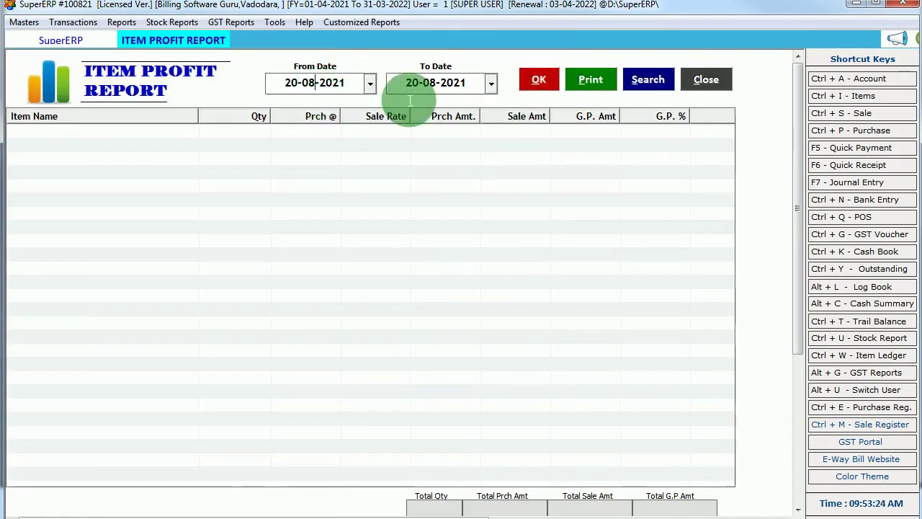
click(535, 80)
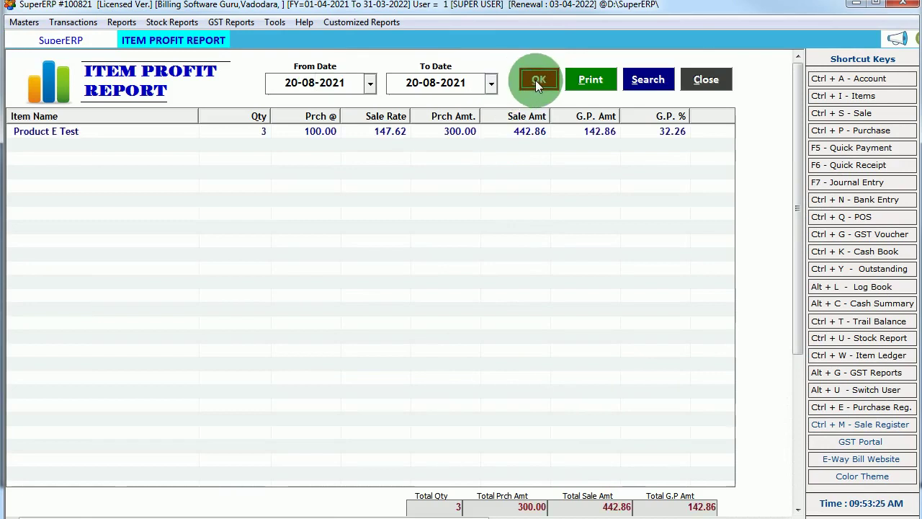
click(95, 134)
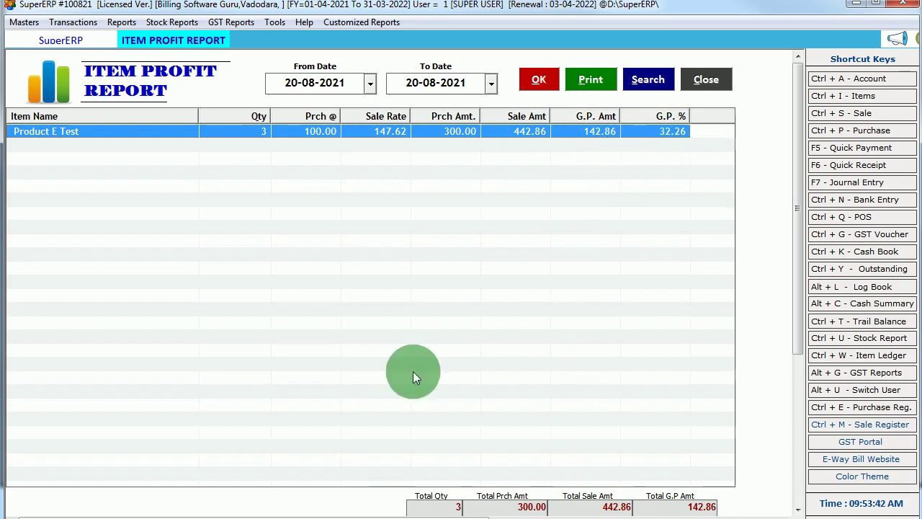
Switch to the Excel worksheet and compare its item wise sales figure with the report's sale amount for Product E Test.
click(43, 500)
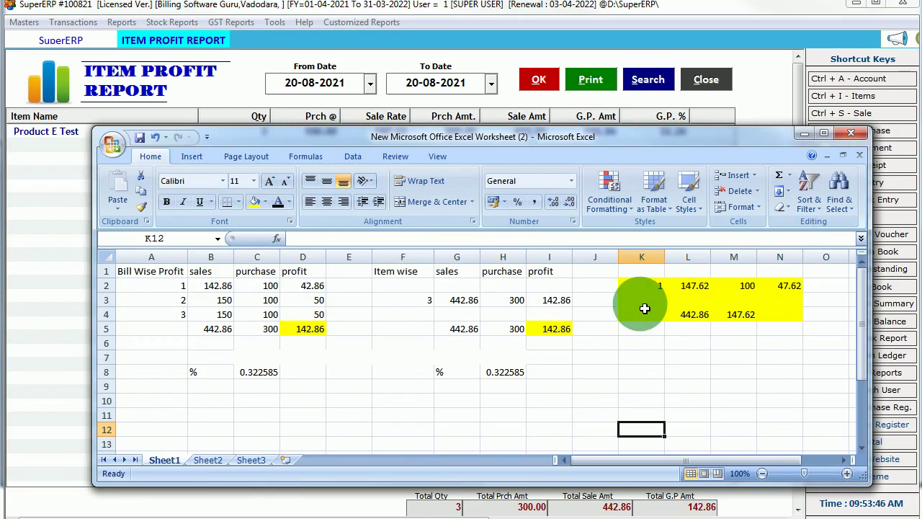
click(456, 301)
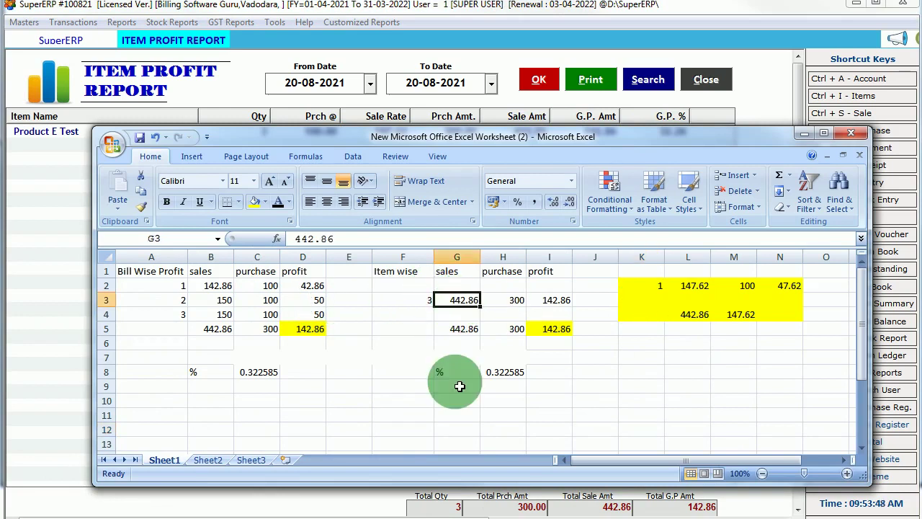
drag(466, 137, 452, 169)
click(518, 132)
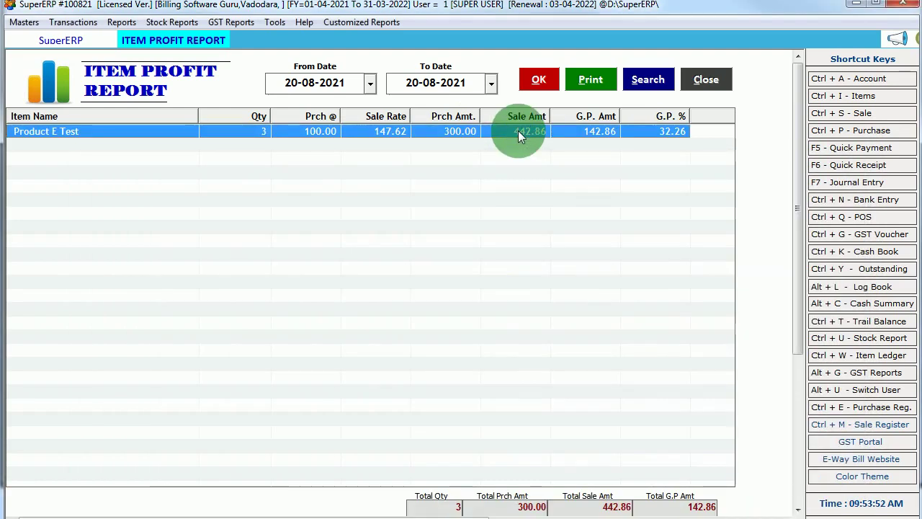
Return to the Excel worksheet and select the three bill wise sales amounts in B2:B4 to check their sum.
key(alt+Tab)
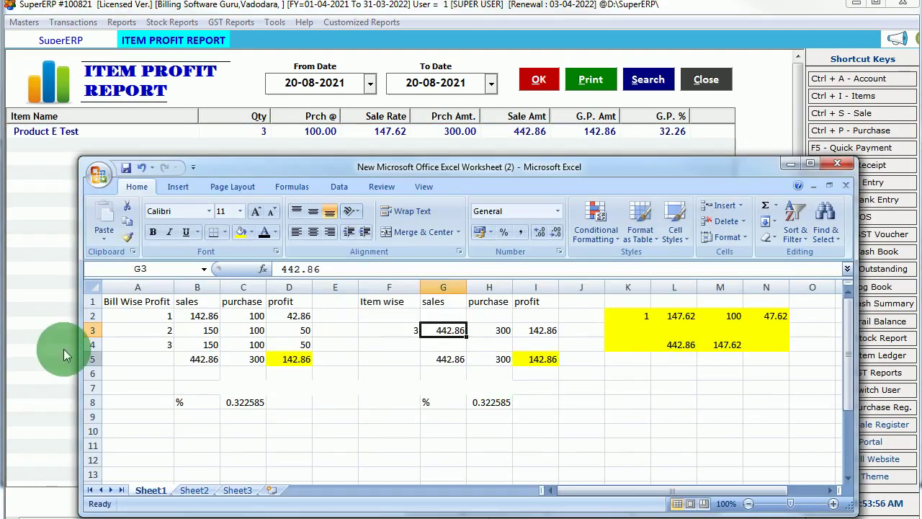
click(198, 317)
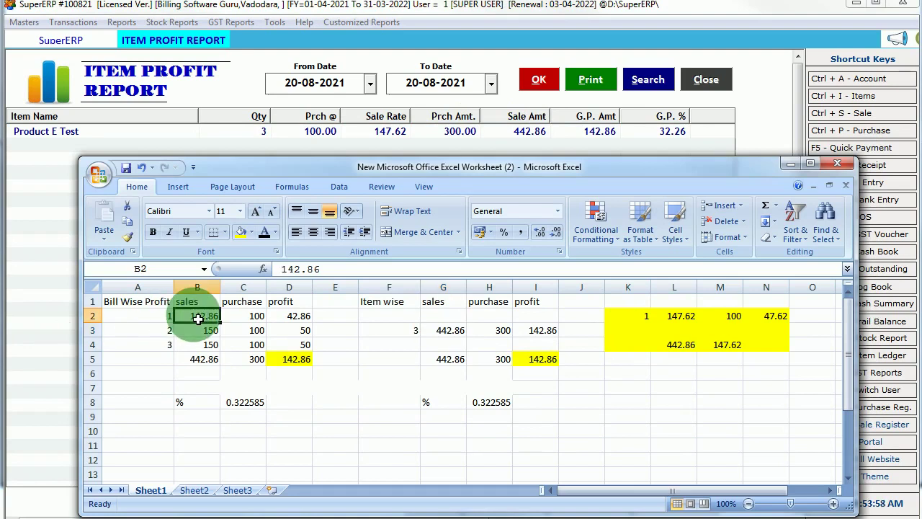
drag(198, 317, 197, 351)
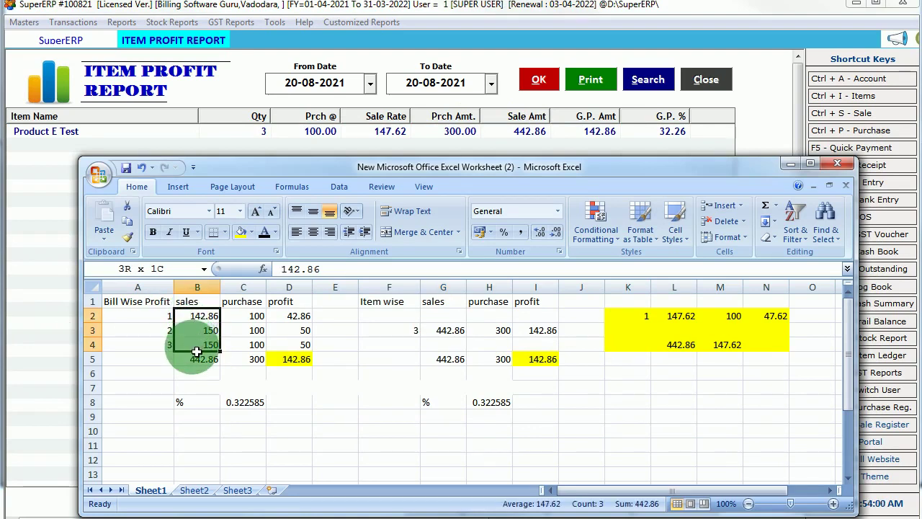
Inspect the bill wise sales total formula in B5 and the per-unit sale rate formula in M4 of the worksheet.
click(197, 358)
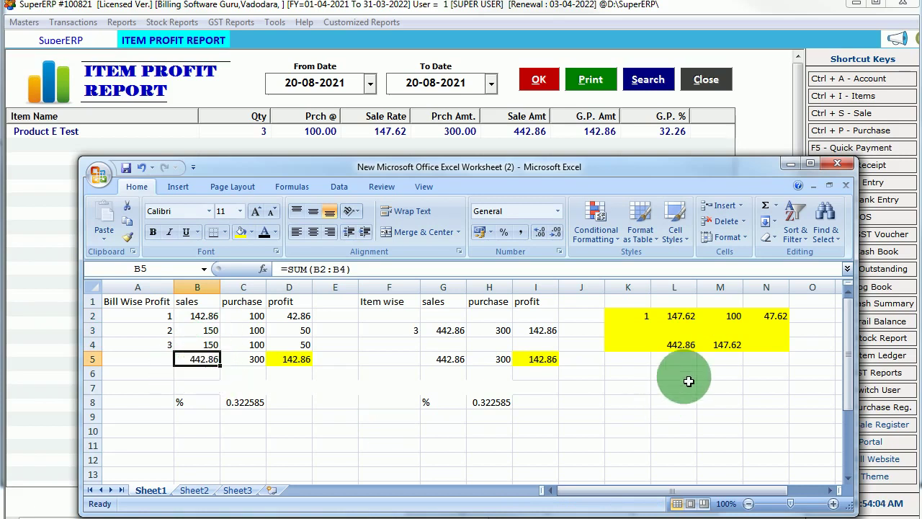
click(718, 344)
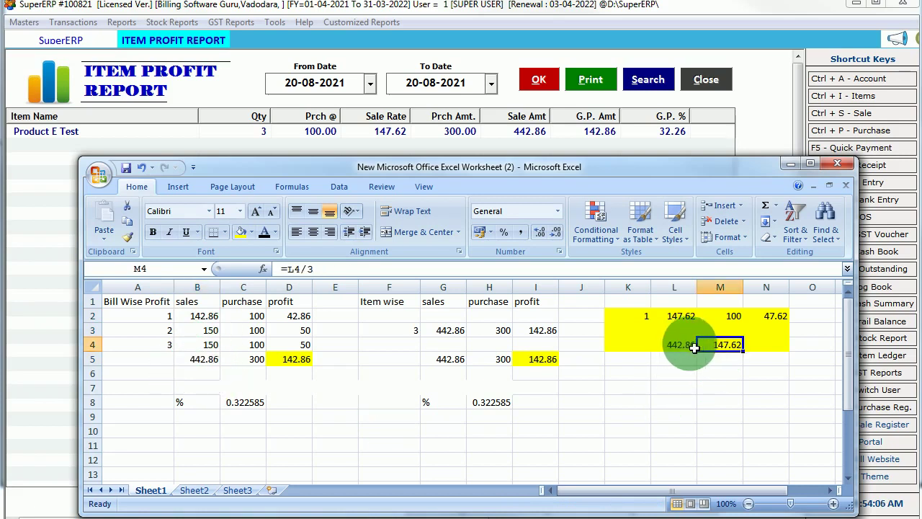
key(F2)
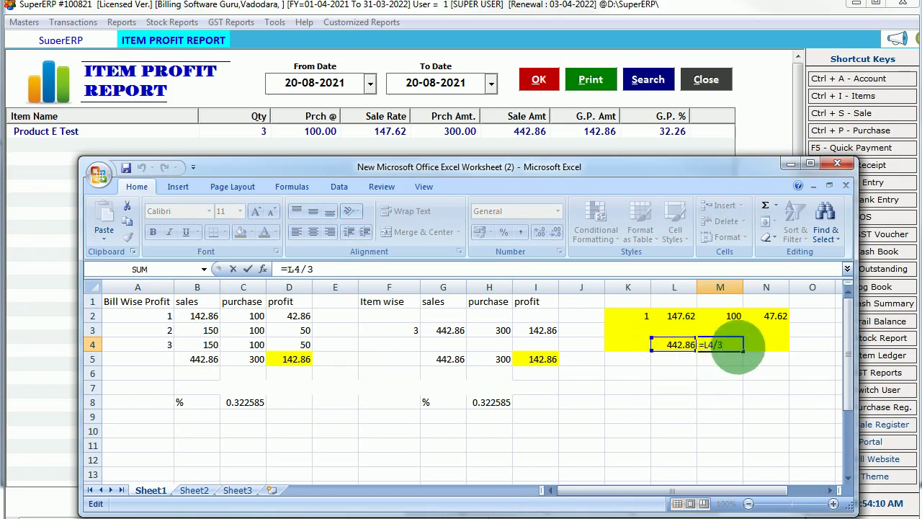
click(728, 375)
click(717, 346)
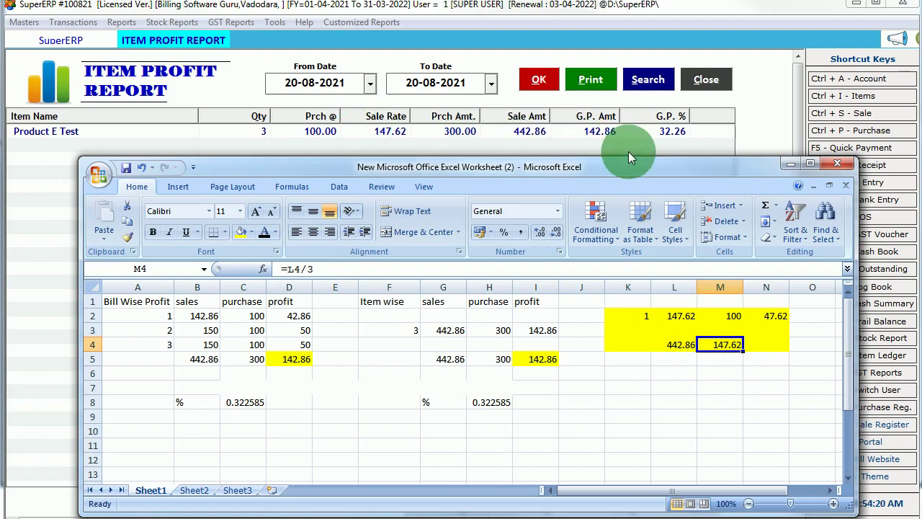
Switch back to SuperERP, regenerate the Item Profit Report with cost calculated as per PurchasePrice, and close the report.
click(791, 165)
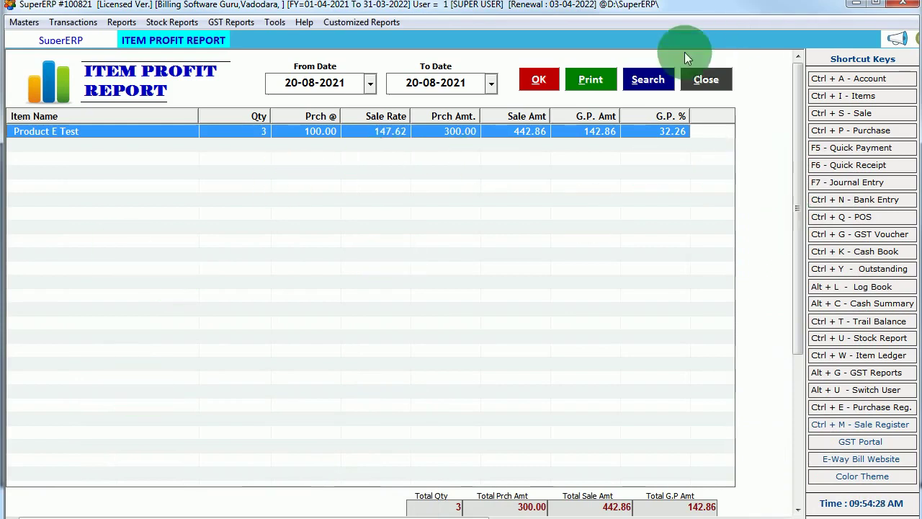
click(653, 81)
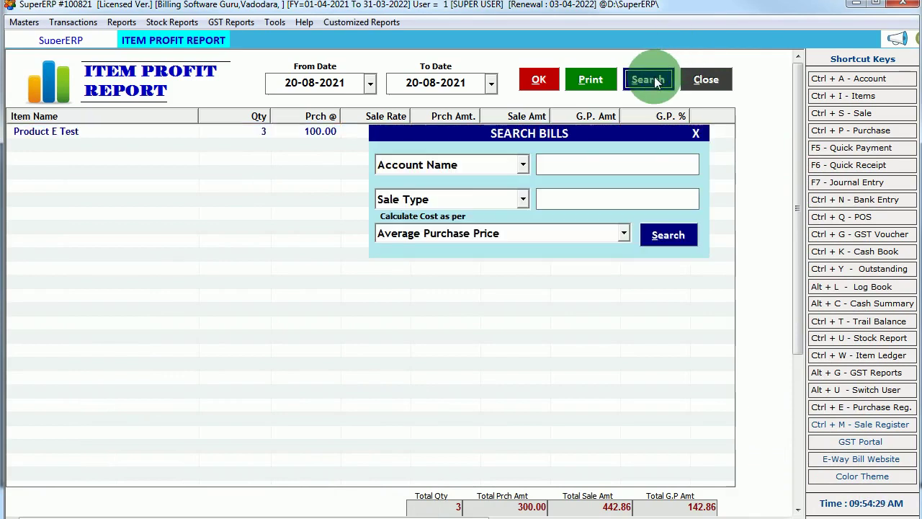
click(623, 233)
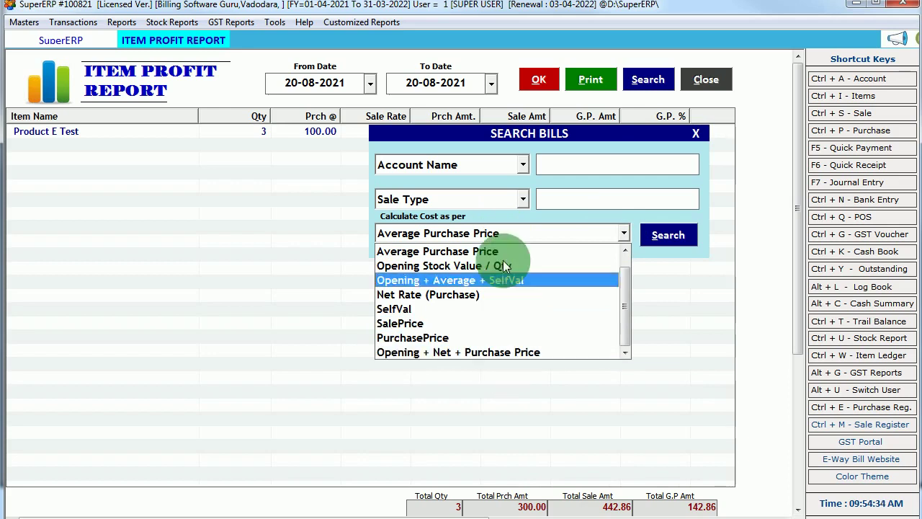
click(468, 333)
click(675, 235)
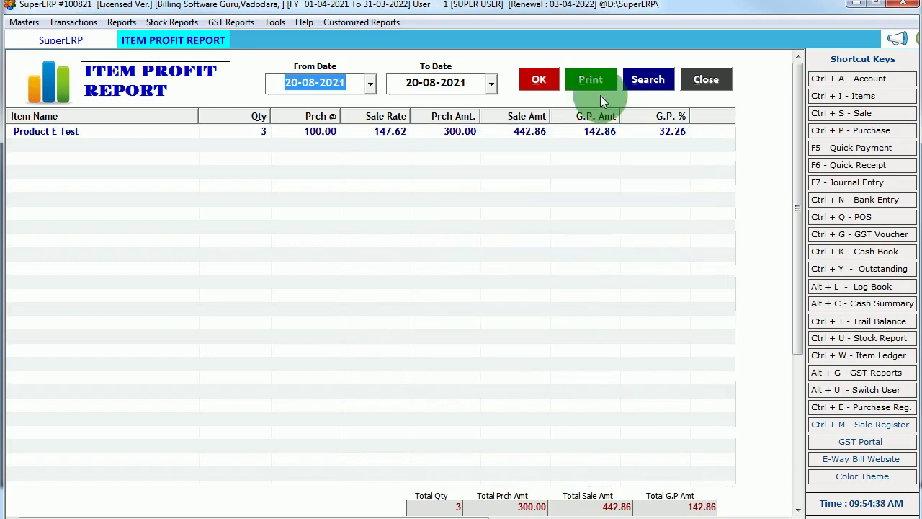
click(537, 79)
click(705, 79)
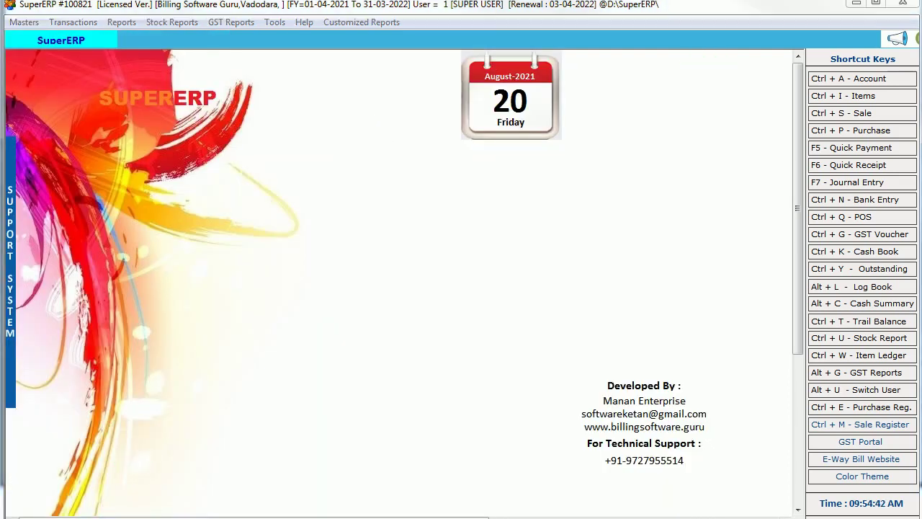
Switch to the online manual, find the Reports > Sale Register > Daily Profit Report entry, and view its sample image.
click(24, 497)
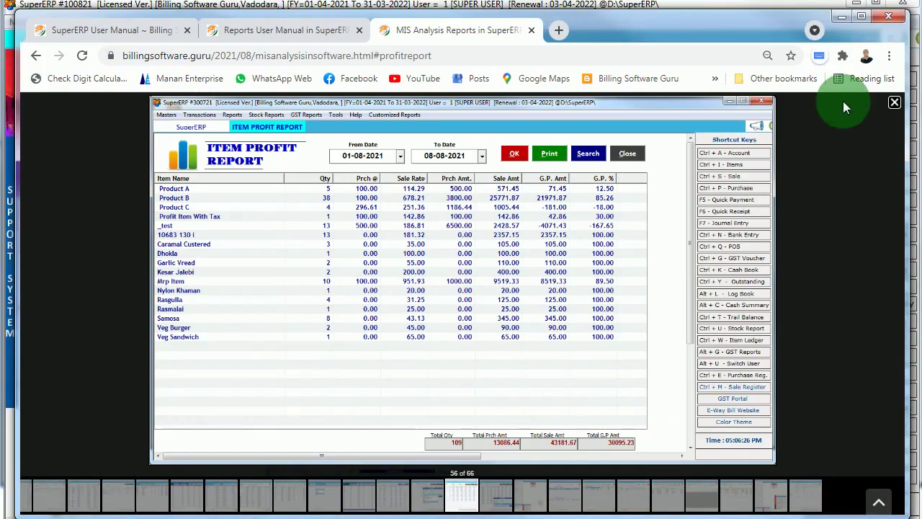
click(894, 103)
scroll(568, 362, down, 3)
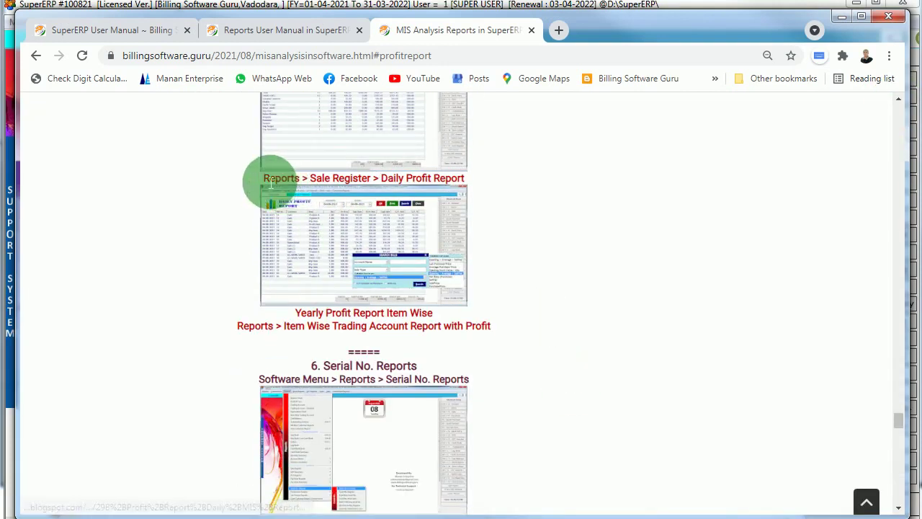
drag(264, 177, 465, 181)
click(649, 203)
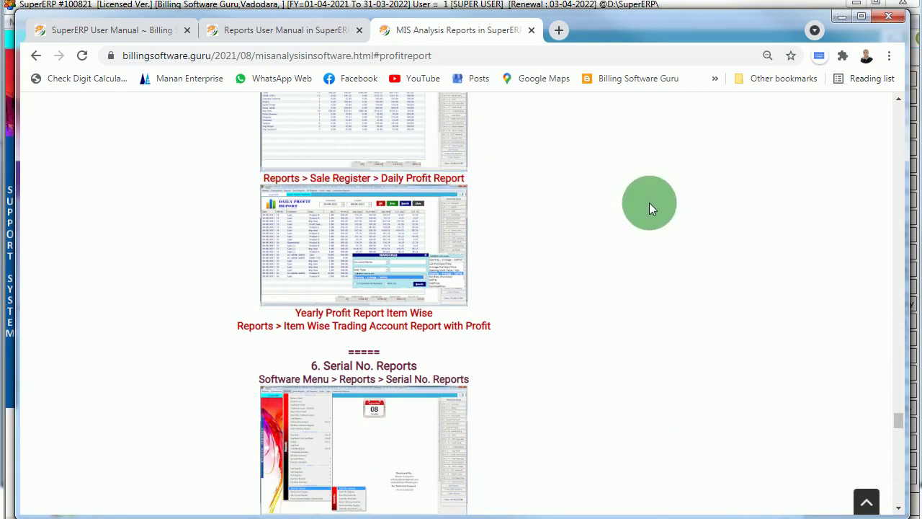
click(406, 227)
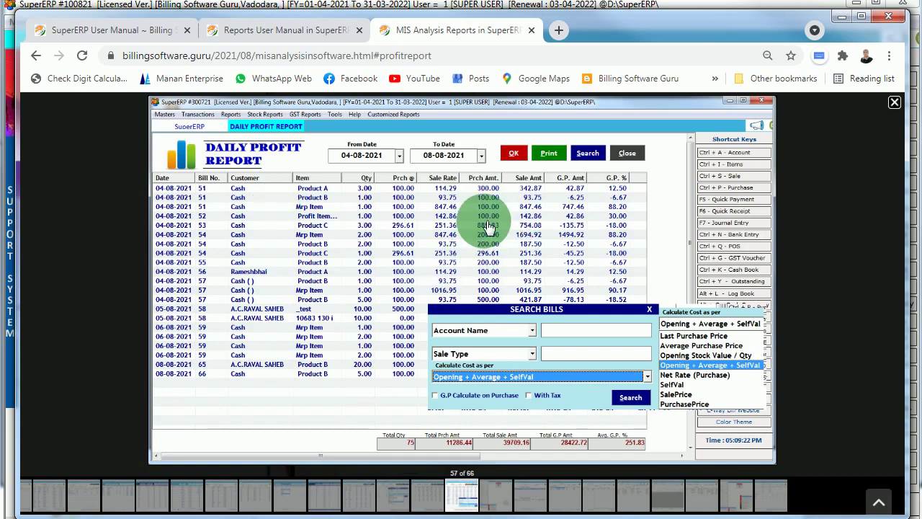
Return to SuperERP and generate the Daily Profit Report from the Sale Register reports for 20-08-2021.
click(842, 17)
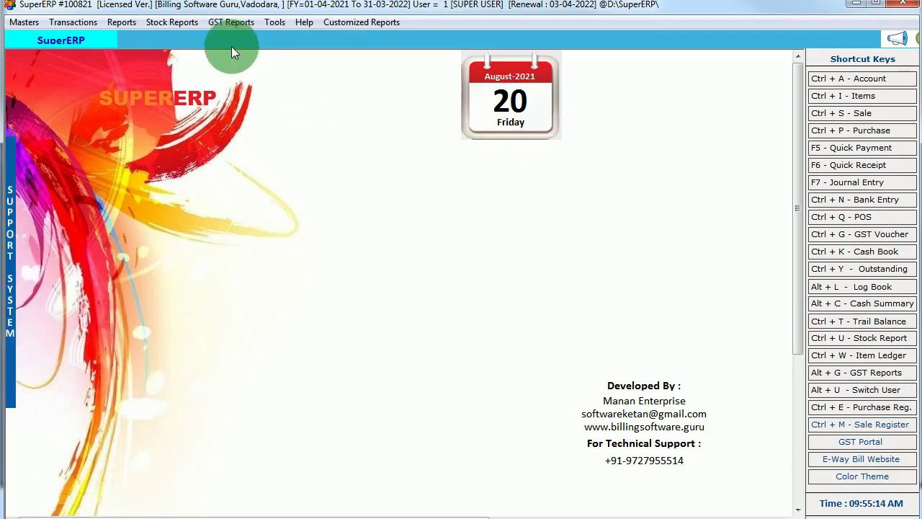
click(123, 22)
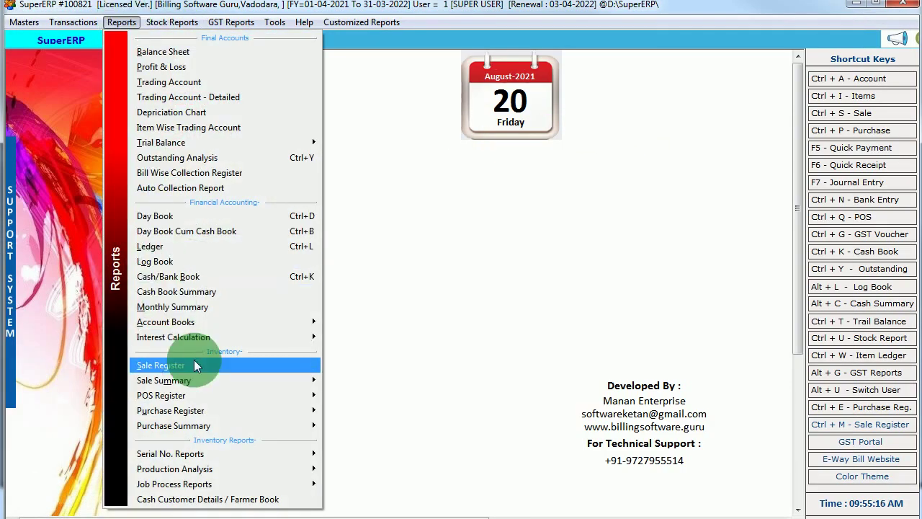
mouse_move(195, 365)
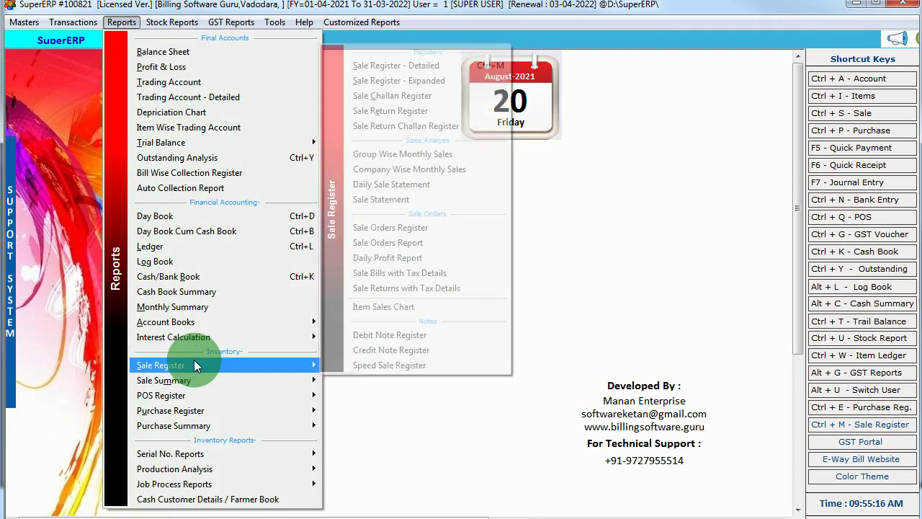
click(462, 262)
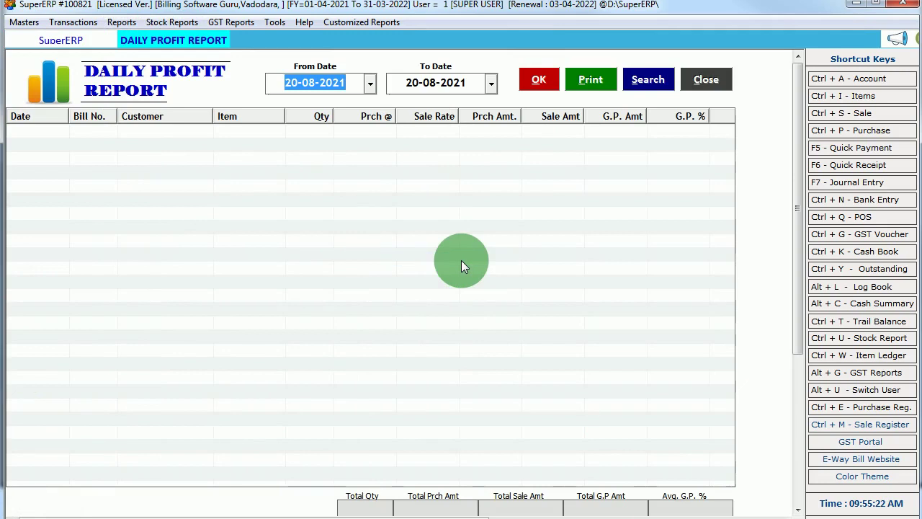
click(370, 84)
click(417, 82)
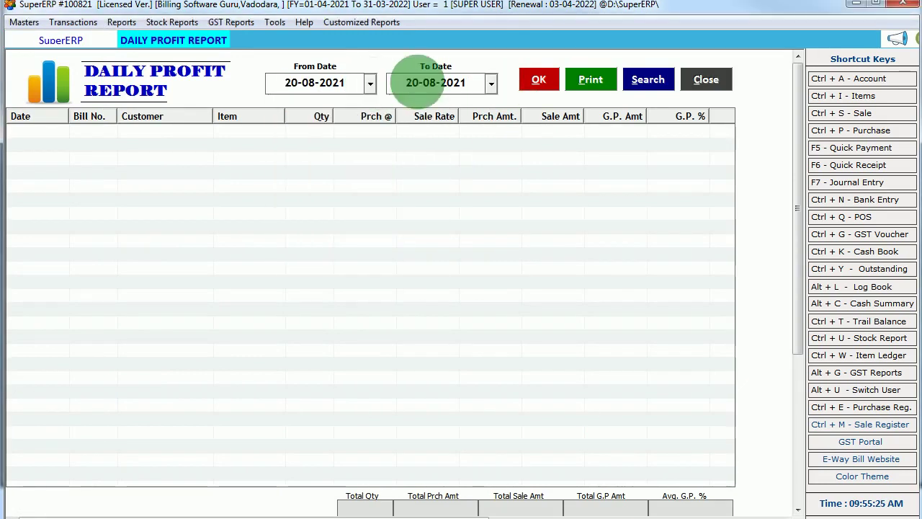
click(493, 82)
click(556, 78)
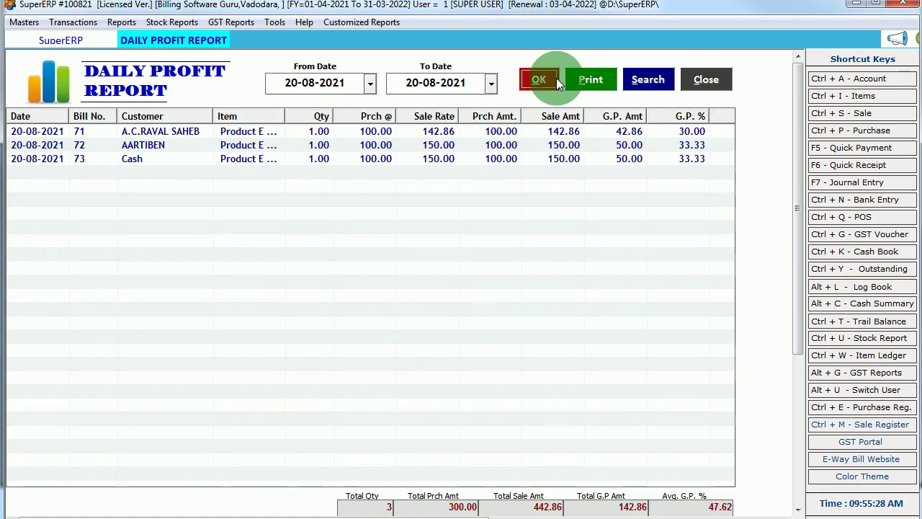
Widen the Item column of the Daily Profit Report to fit the full product names.
click(494, 82)
drag(173, 125, 157, 159)
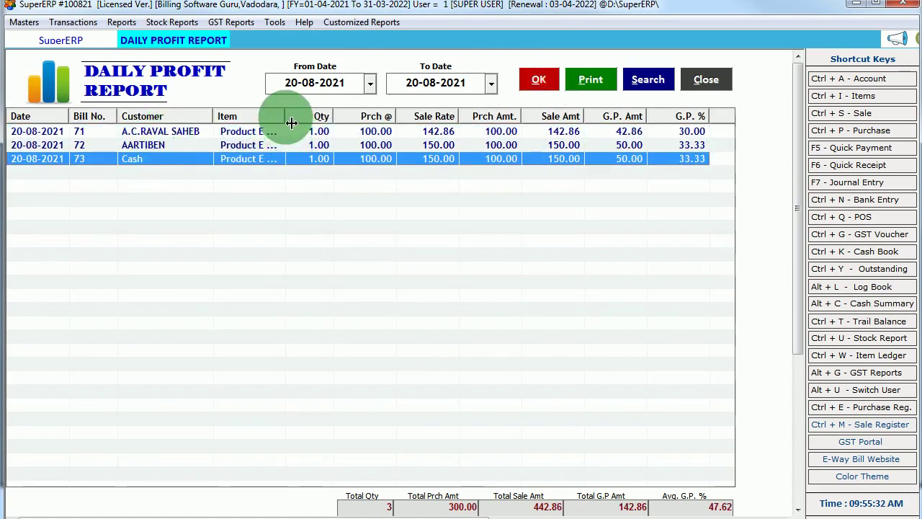
drag(289, 117, 380, 144)
Compare the purchase rate, sale rate and sale amount of bills 71, 72 and 73 in the Daily Profit Report.
click(378, 156)
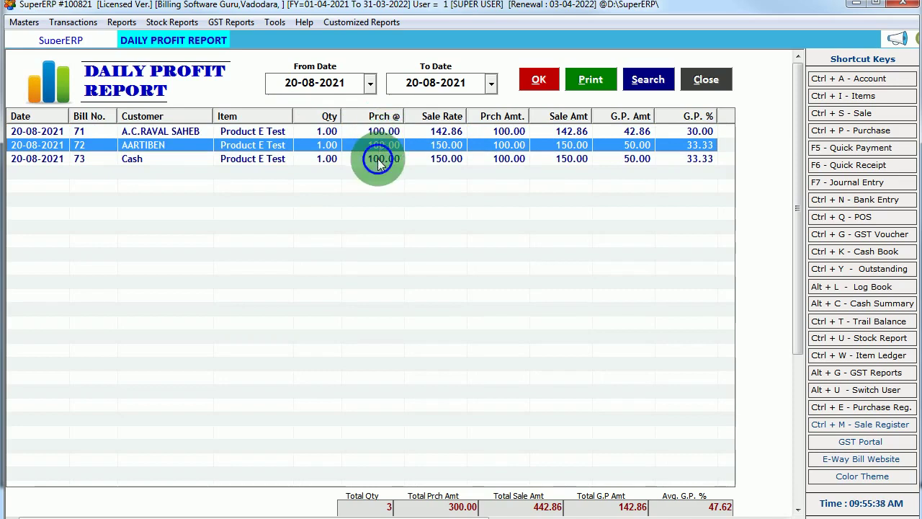
click(454, 132)
click(454, 146)
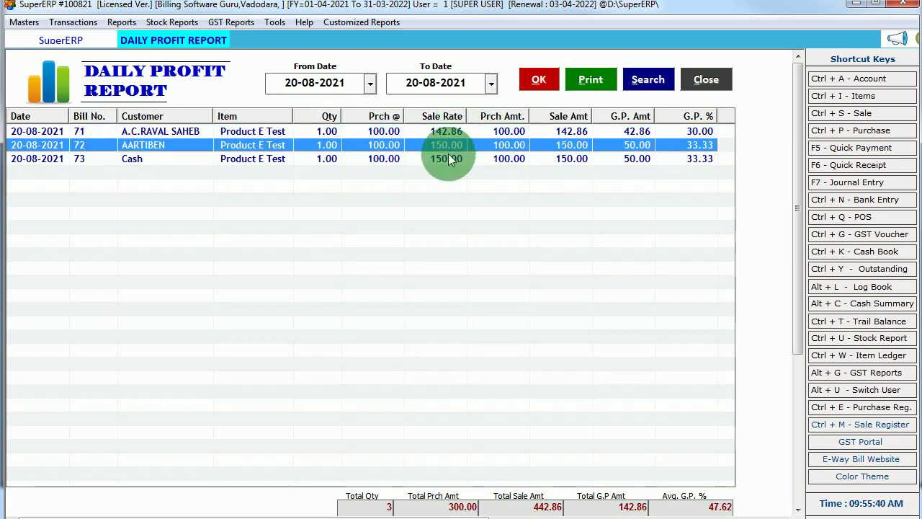
click(447, 160)
click(193, 135)
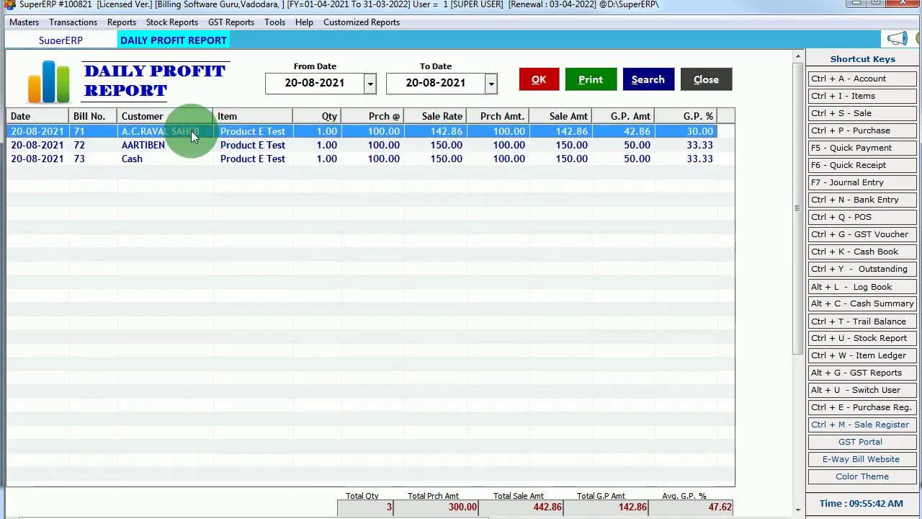
click(441, 146)
click(438, 160)
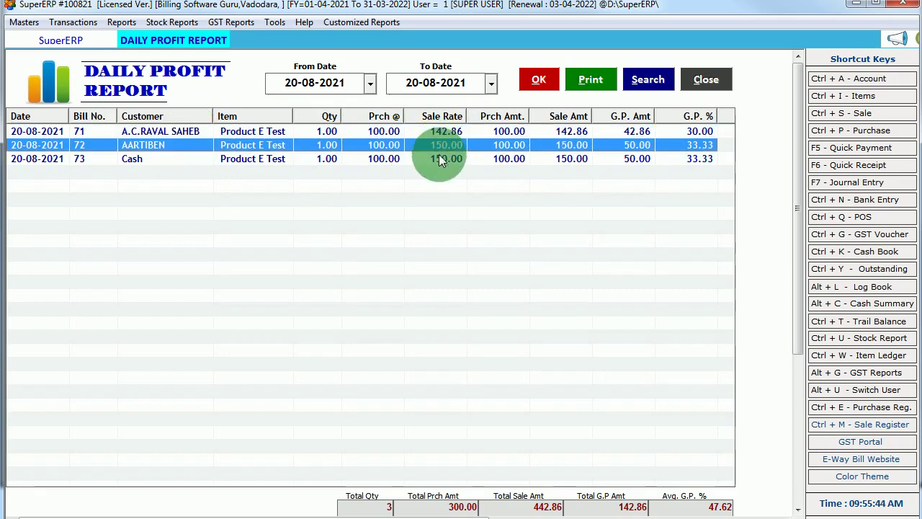
click(568, 135)
click(567, 145)
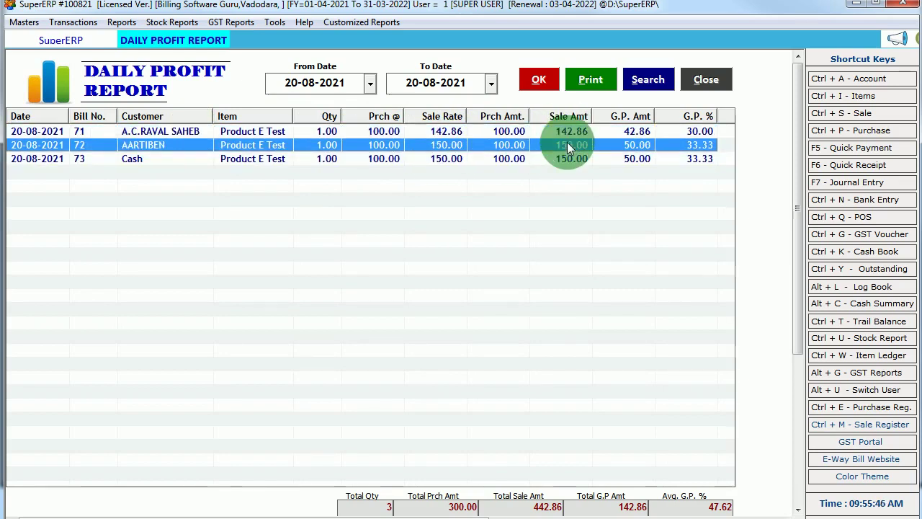
click(569, 159)
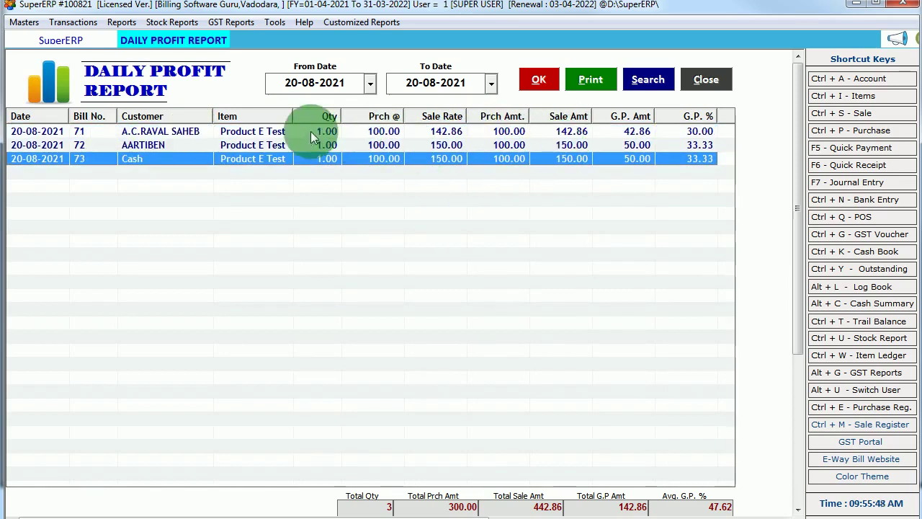
Review the purchase amount, sale amount, gross profit amount and gross profit percentage across the three bill rows.
click(515, 131)
click(560, 145)
click(555, 157)
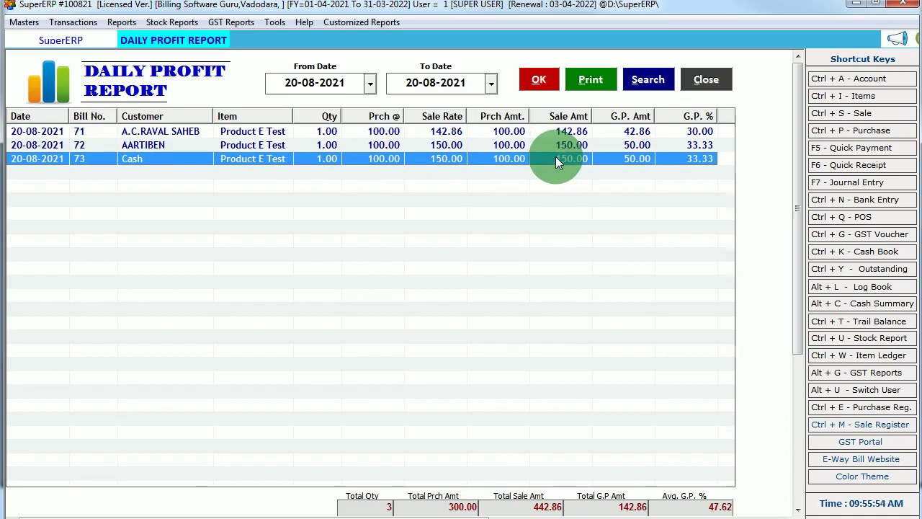
click(631, 134)
click(633, 146)
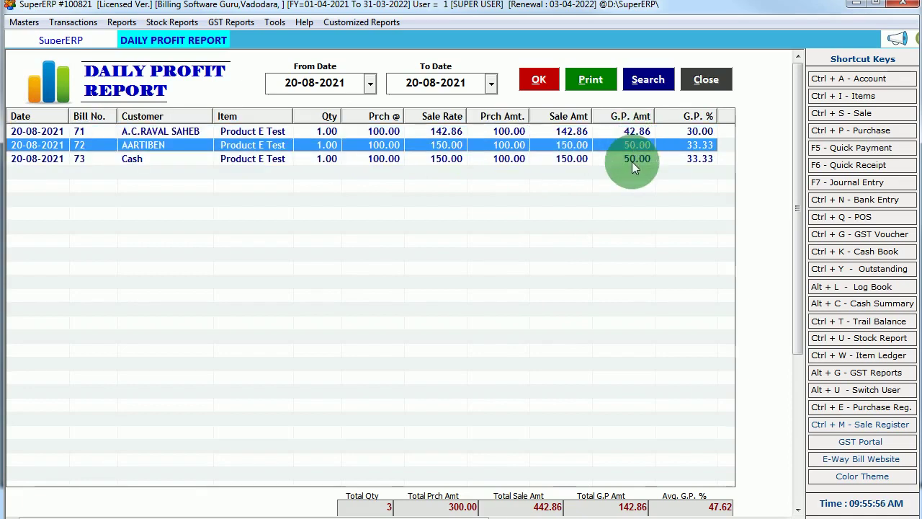
click(632, 160)
click(700, 132)
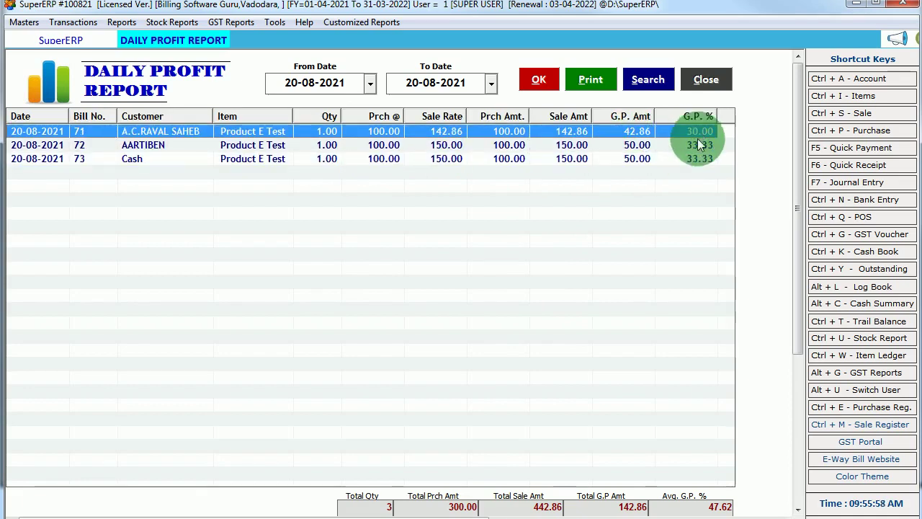
click(699, 146)
click(696, 159)
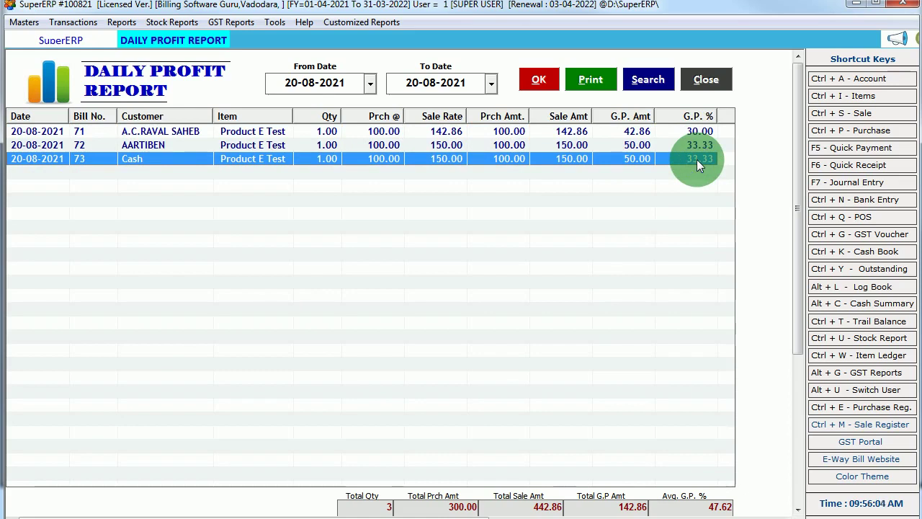
Regenerate the Daily Profit Report with cost calculated as per PurchasePrice.
click(656, 84)
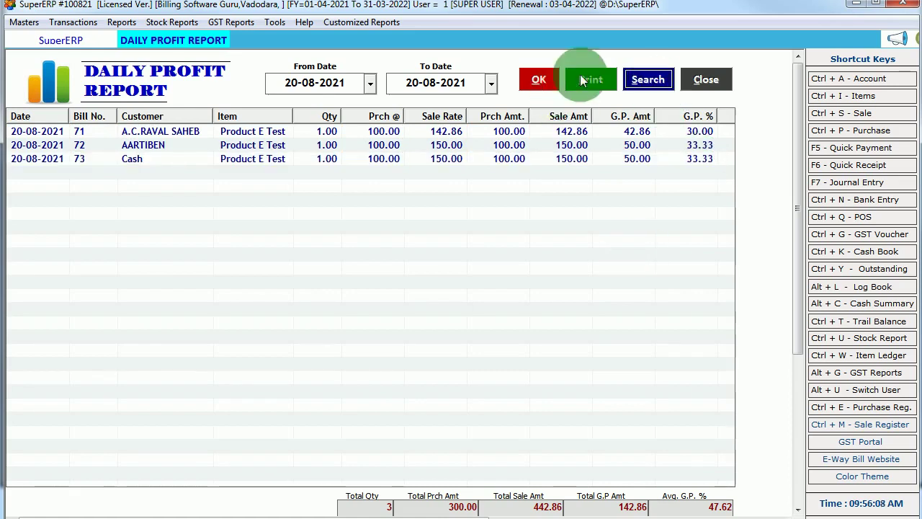
click(659, 83)
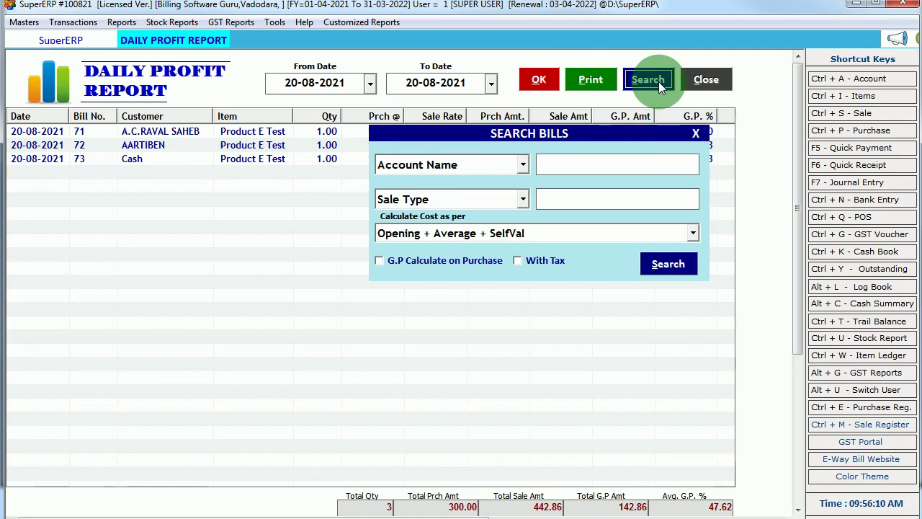
click(624, 234)
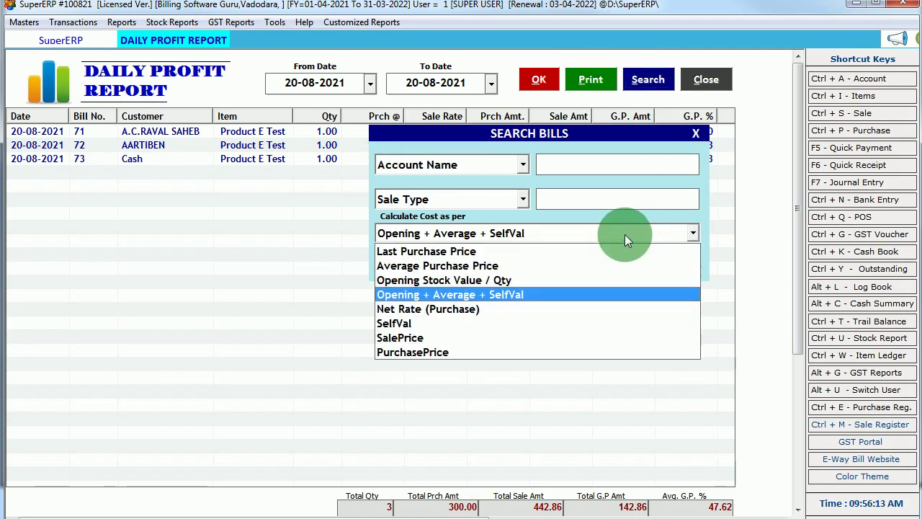
click(431, 352)
click(666, 265)
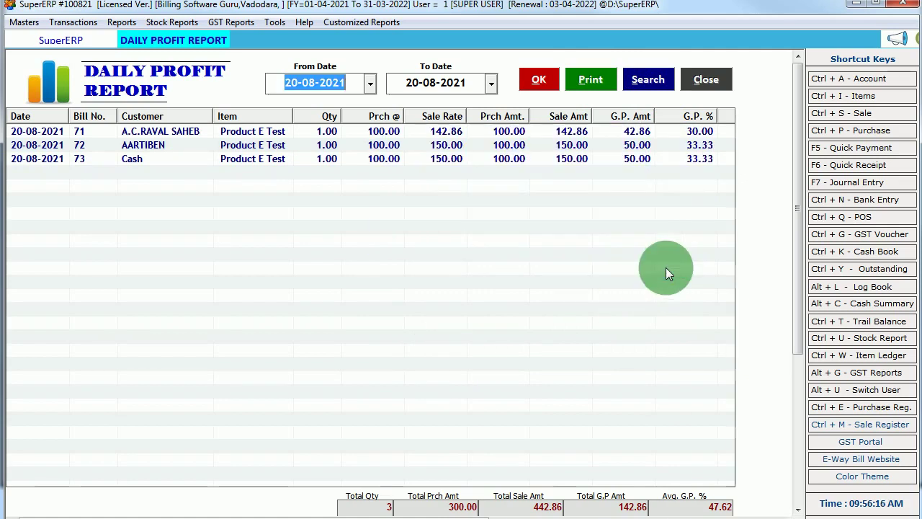
click(529, 82)
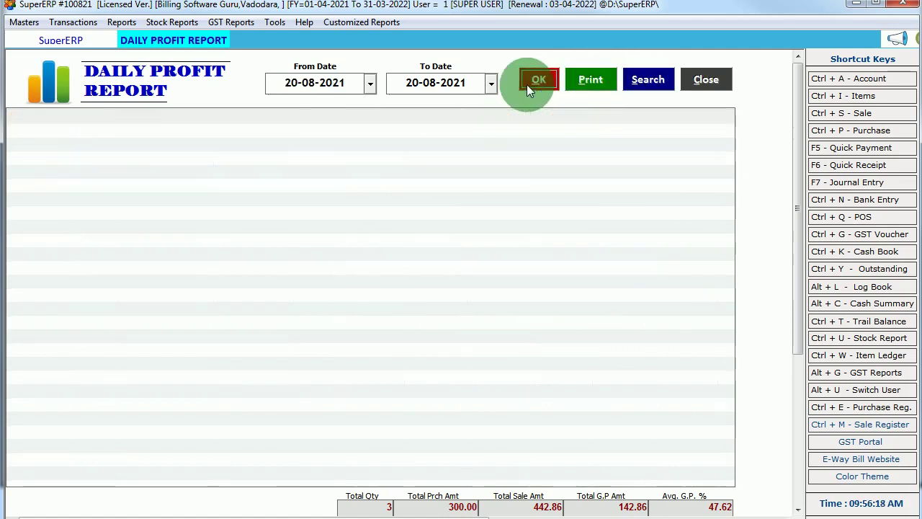
Regenerate the Daily Profit Report with tax included, keeping the cost calculation as per PurchasePrice.
click(643, 80)
click(516, 258)
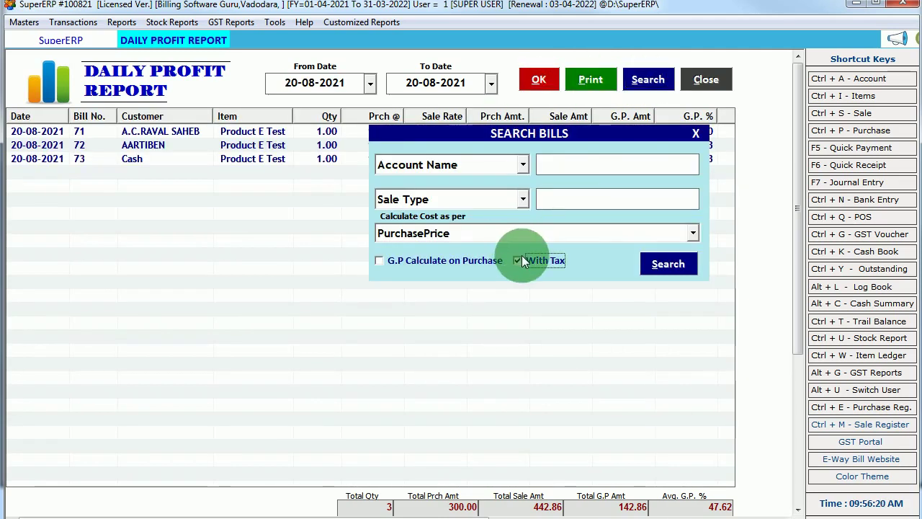
click(660, 263)
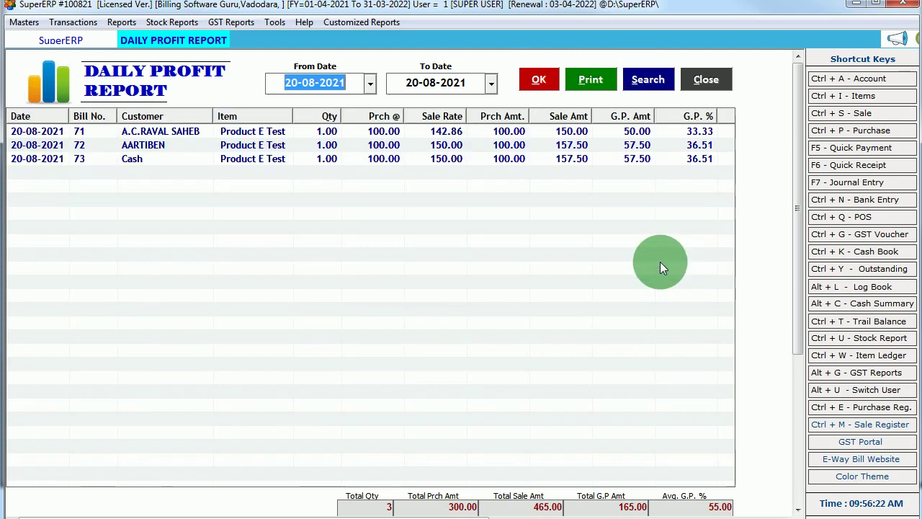
click(543, 83)
Enable gross profit calculation on purchase and regenerate the Daily Profit Report with it.
click(643, 80)
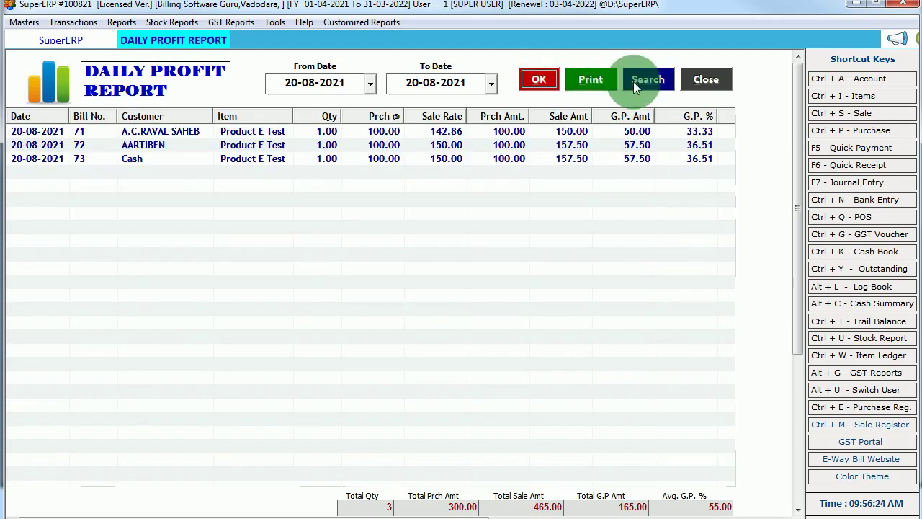
click(420, 262)
click(667, 264)
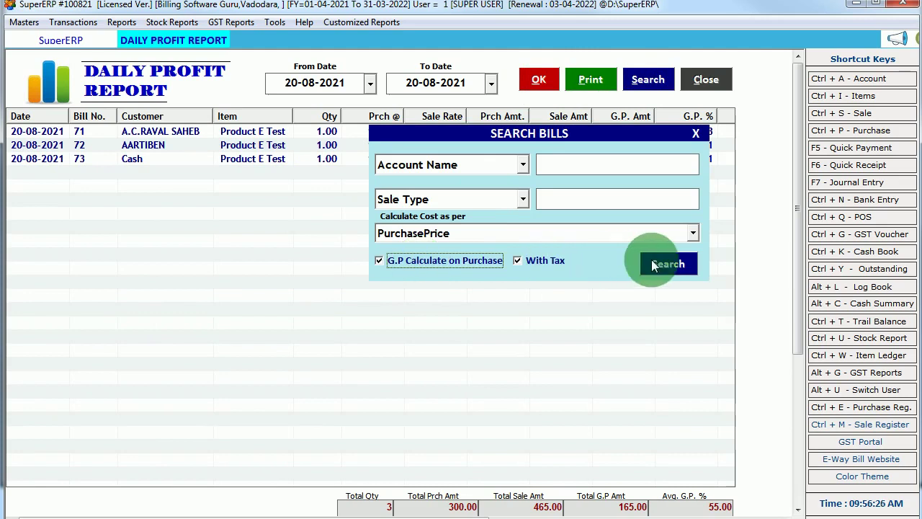
click(645, 79)
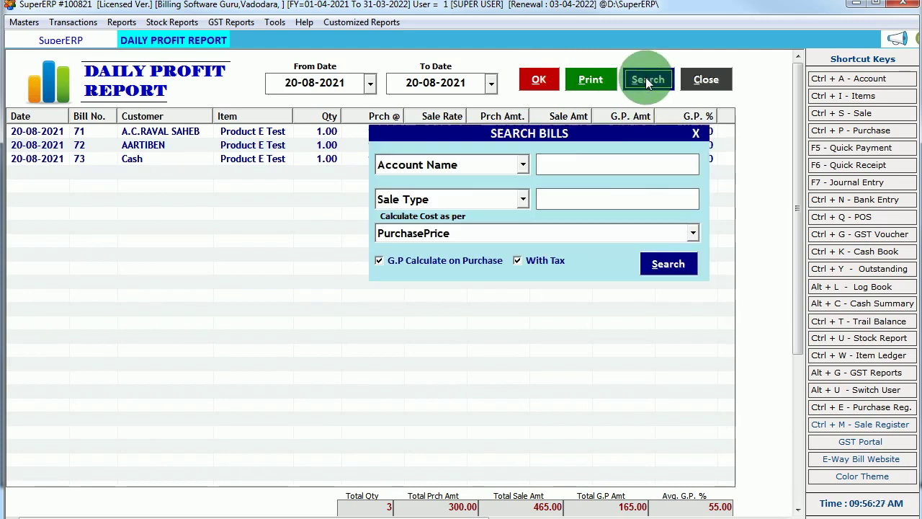
click(665, 263)
click(539, 77)
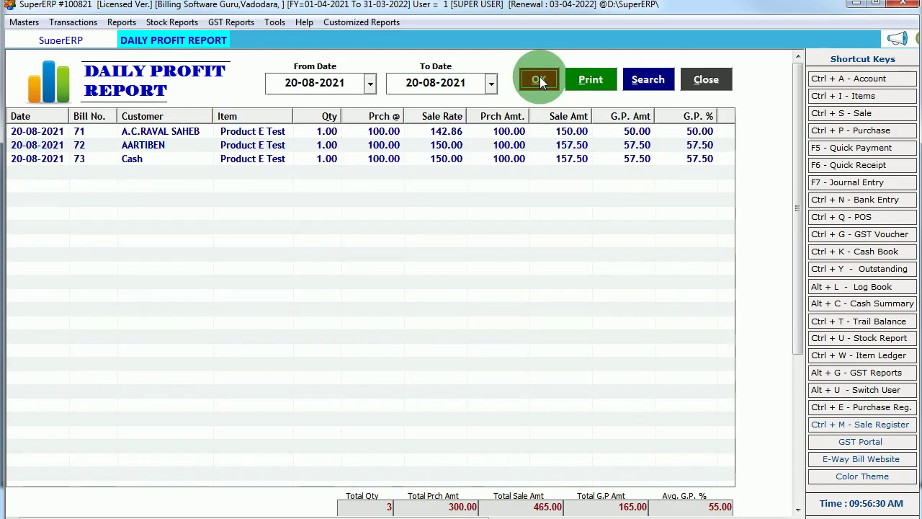
Compare the tax-inclusive sale amounts of bills 71, 72 and 73 in the Daily Profit Report.
click(576, 145)
click(573, 154)
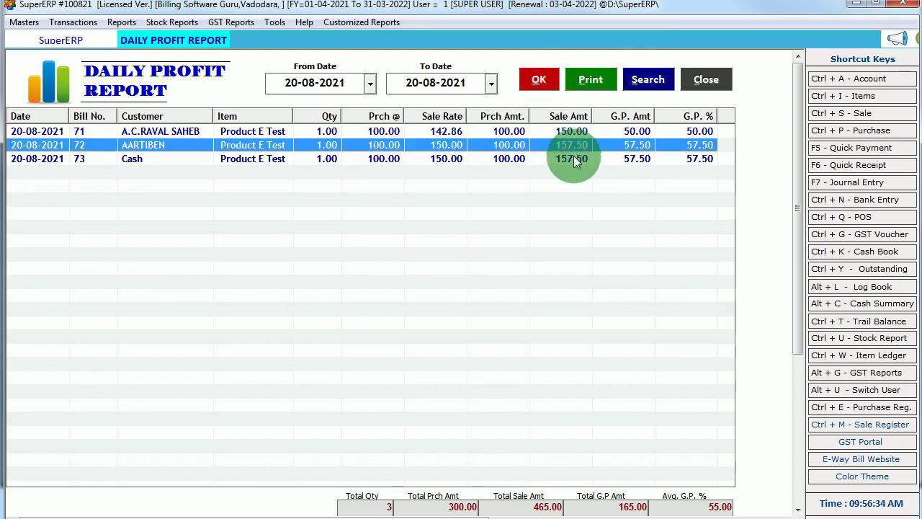
click(572, 131)
click(577, 144)
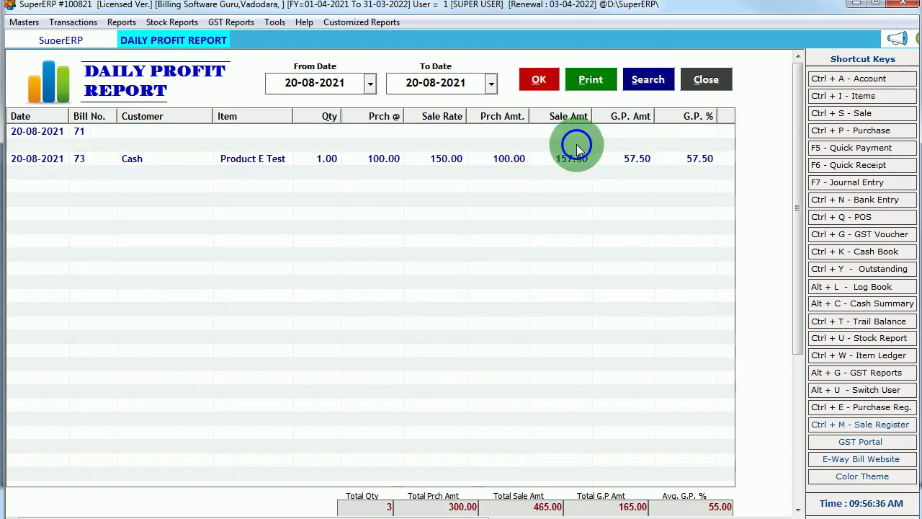
click(576, 157)
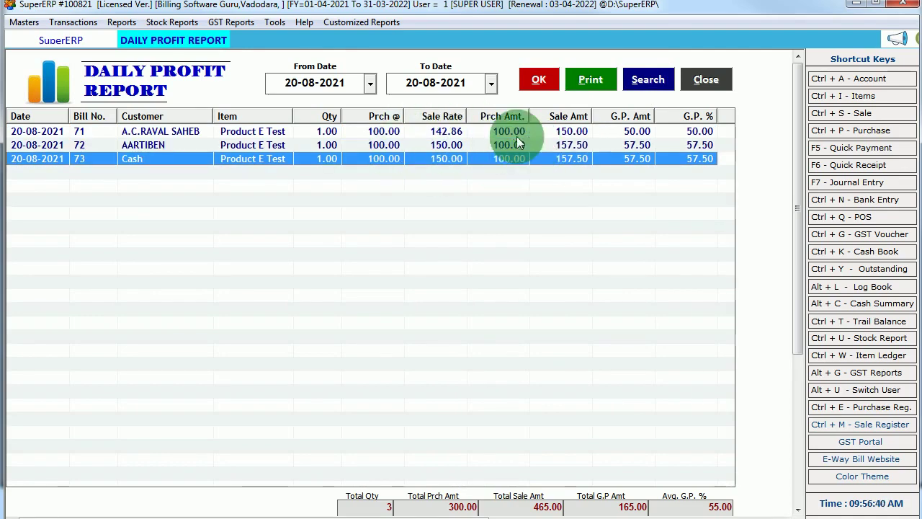
Regenerate the Daily Profit Report with cost calculated as per Net Rate (Purchase).
click(644, 81)
click(520, 226)
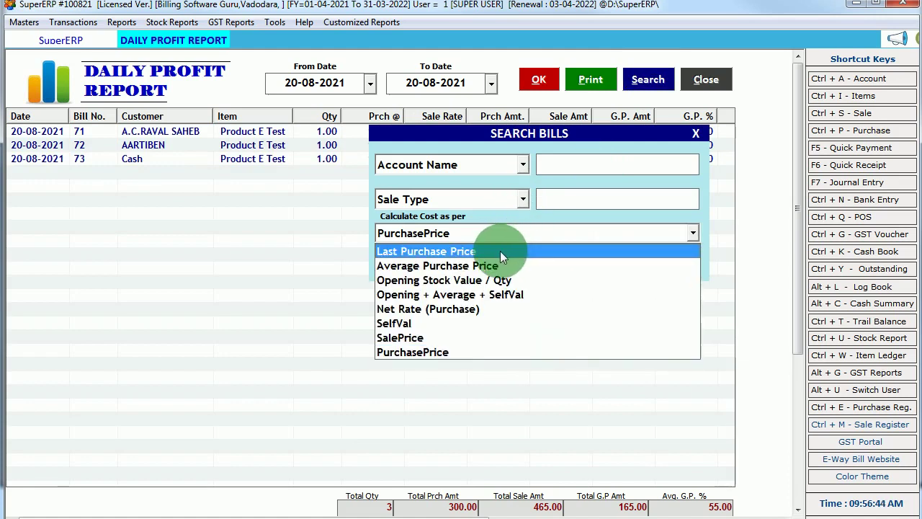
click(480, 308)
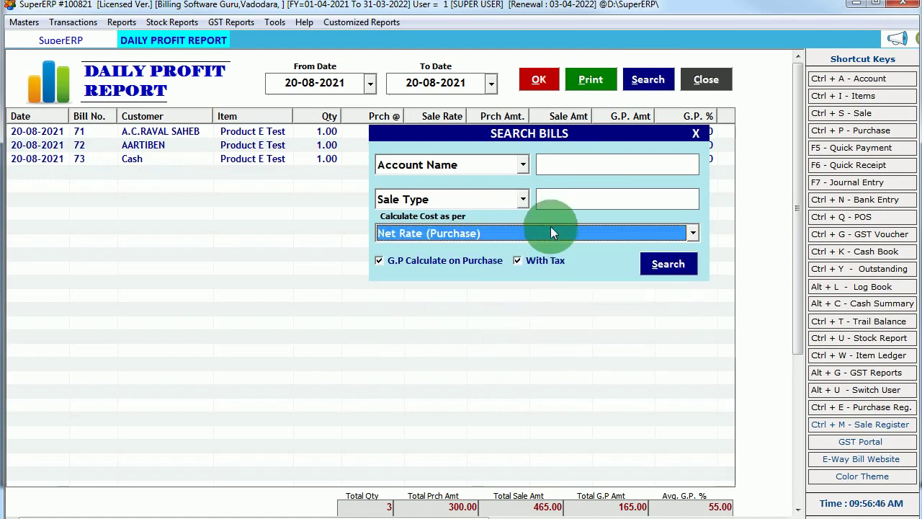
click(657, 263)
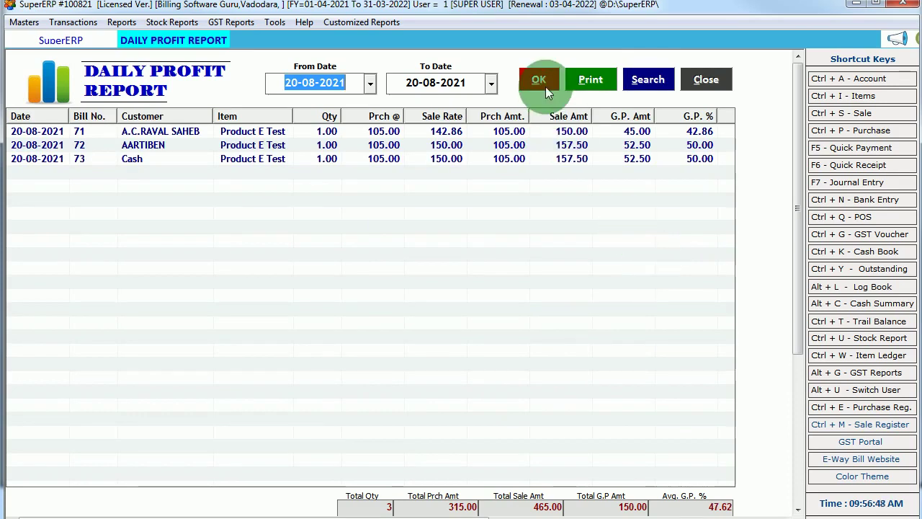
Check the net purchase rate of bills 71, 72 and 73 in the Daily Profit Report.
click(400, 131)
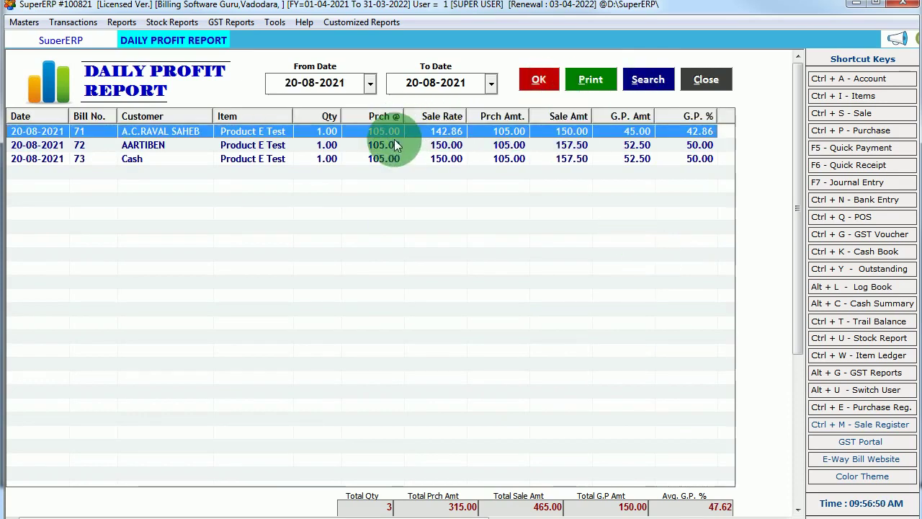
click(394, 144)
click(389, 160)
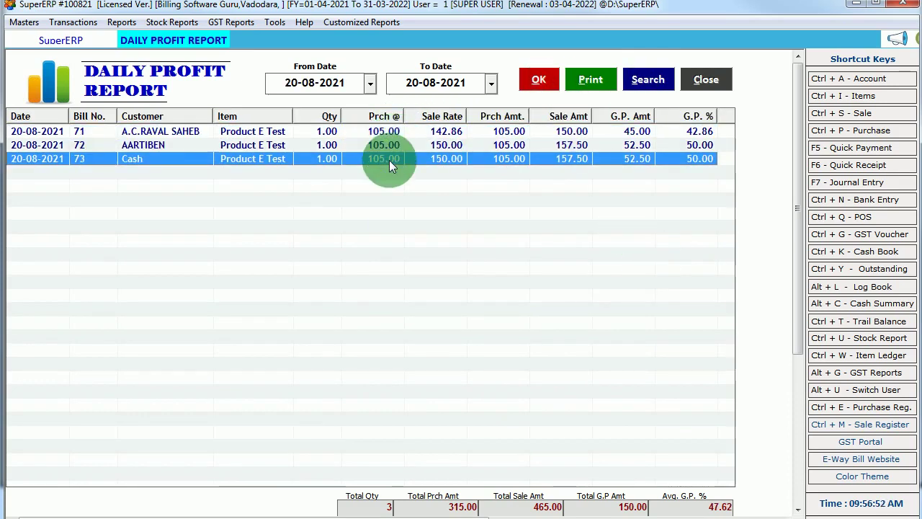
click(390, 133)
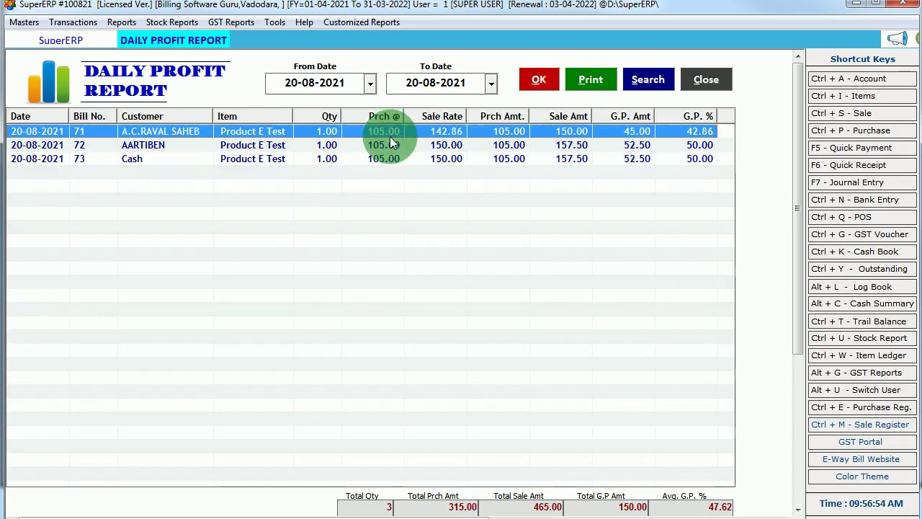
click(392, 145)
click(392, 159)
Refresh the Daily Profit Report and open its print preview.
click(533, 84)
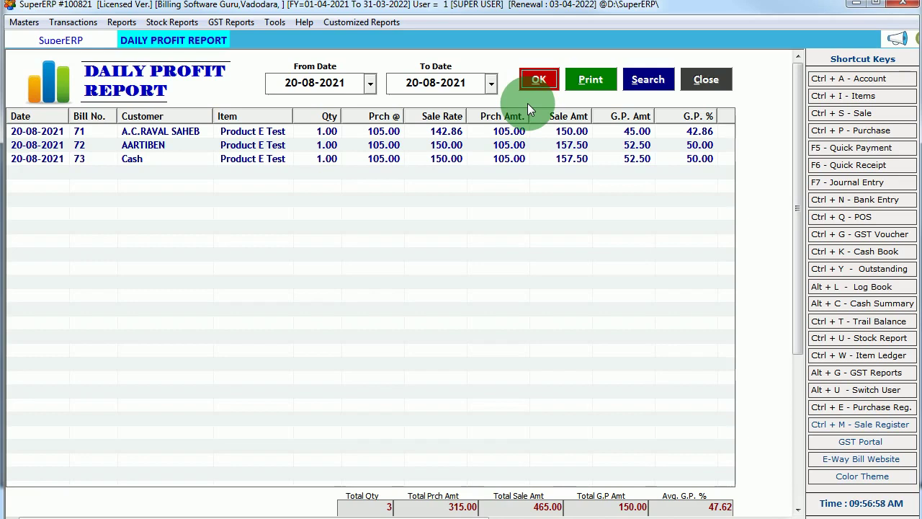
click(821, 186)
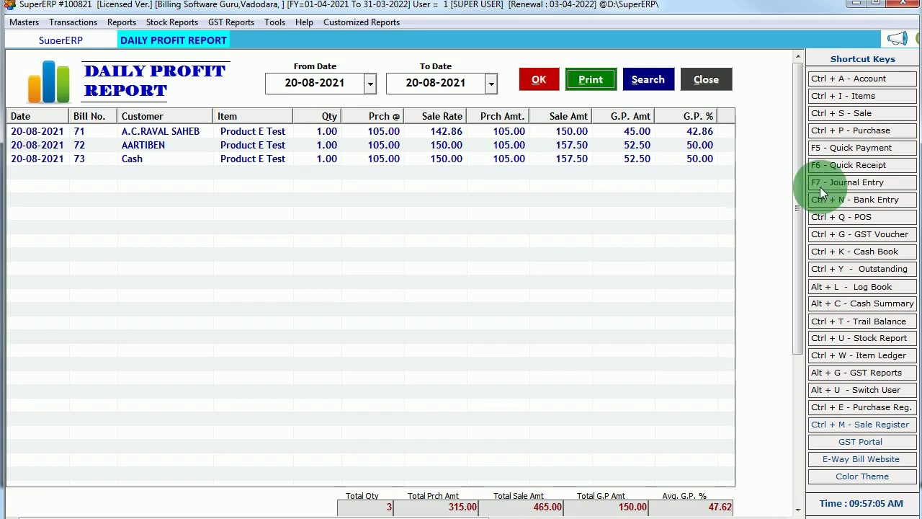
click(592, 95)
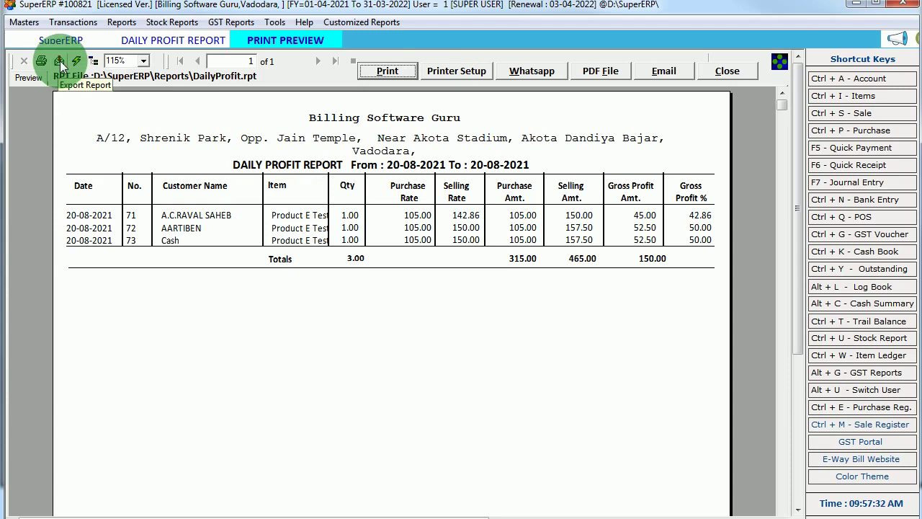
Start exporting the previewed report and select MS Excel 97-2000 as the export format.
click(60, 63)
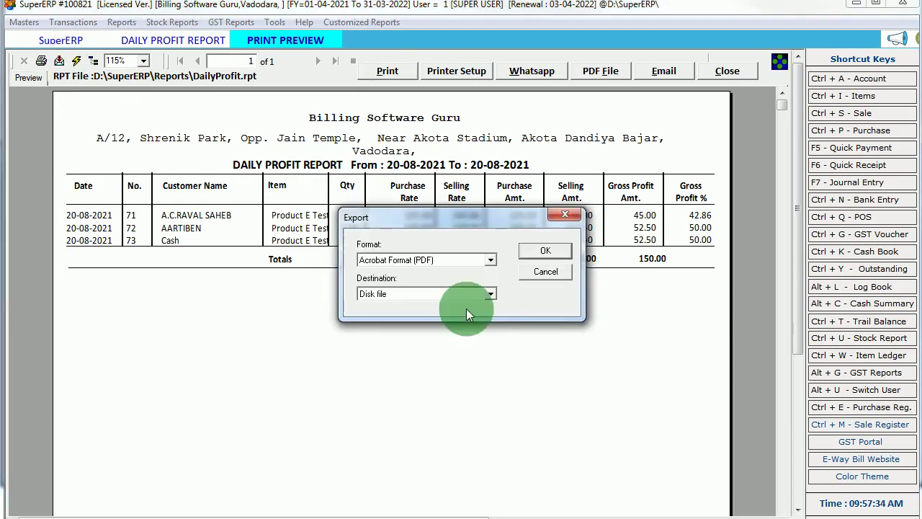
click(490, 260)
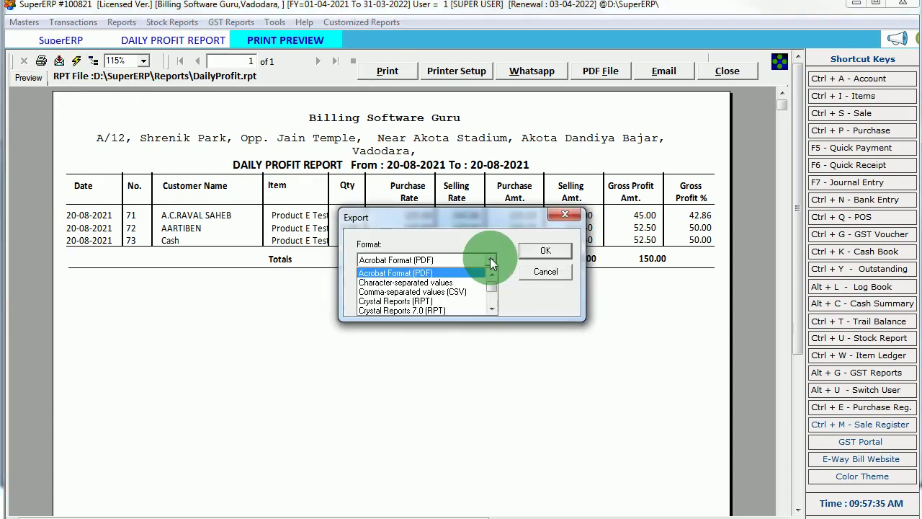
click(490, 308)
click(491, 308)
click(491, 307)
click(490, 307)
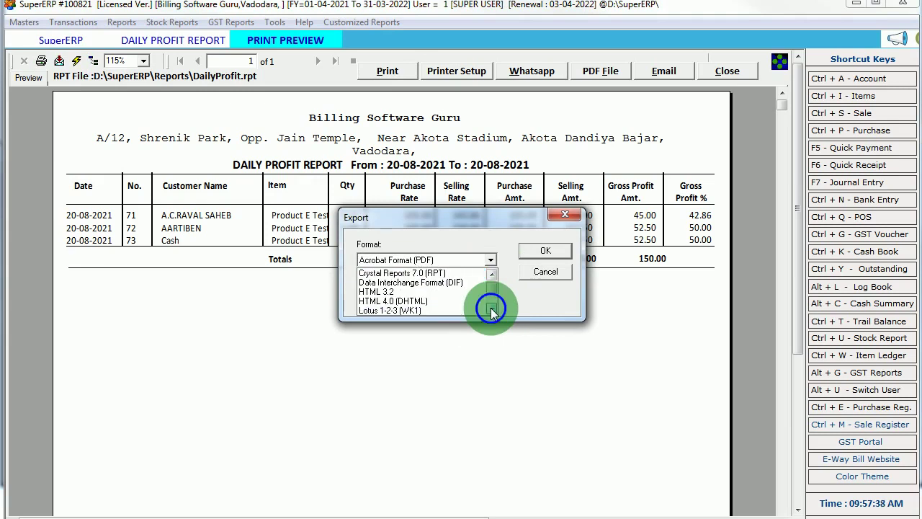
click(491, 308)
click(491, 308)
click(491, 307)
click(491, 307)
click(491, 307)
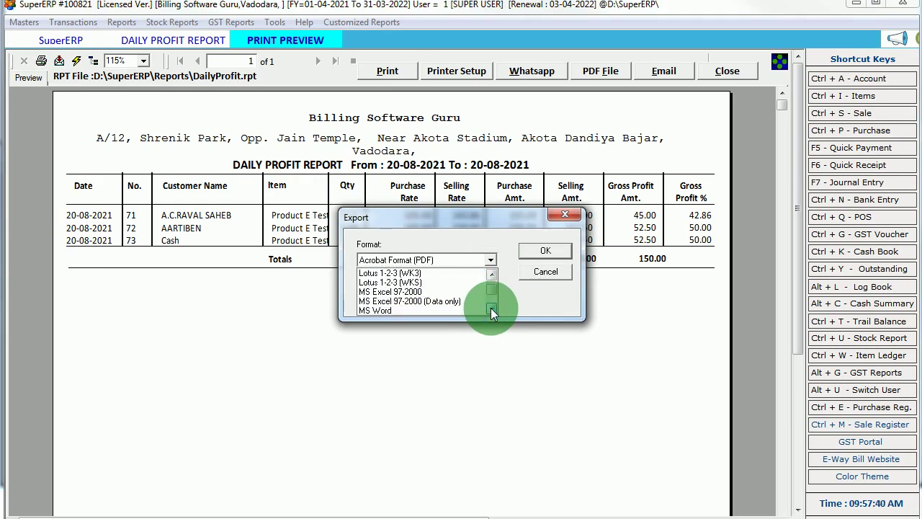
click(491, 307)
click(490, 307)
click(491, 308)
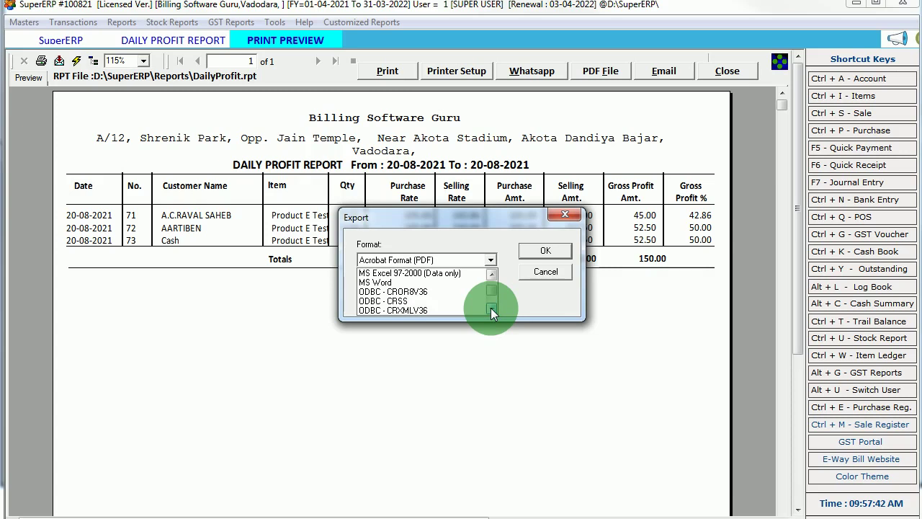
click(491, 308)
click(490, 274)
click(491, 274)
click(490, 274)
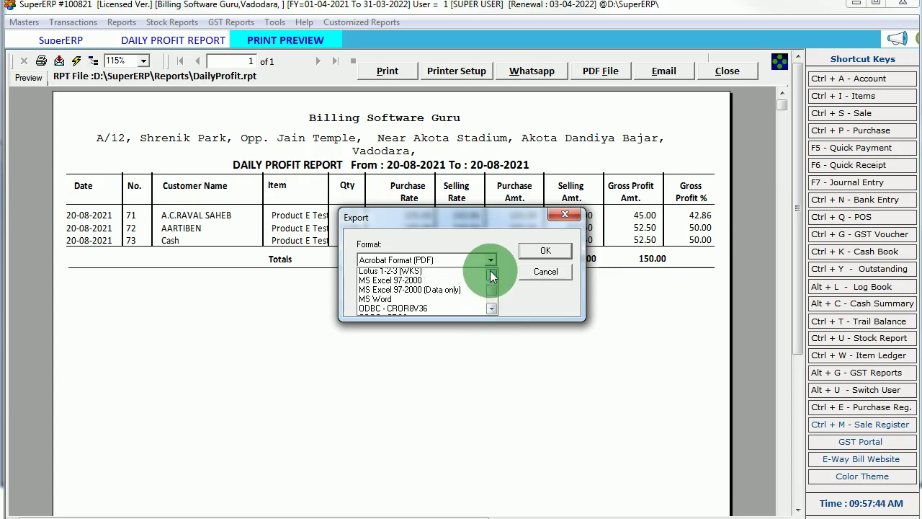
click(424, 283)
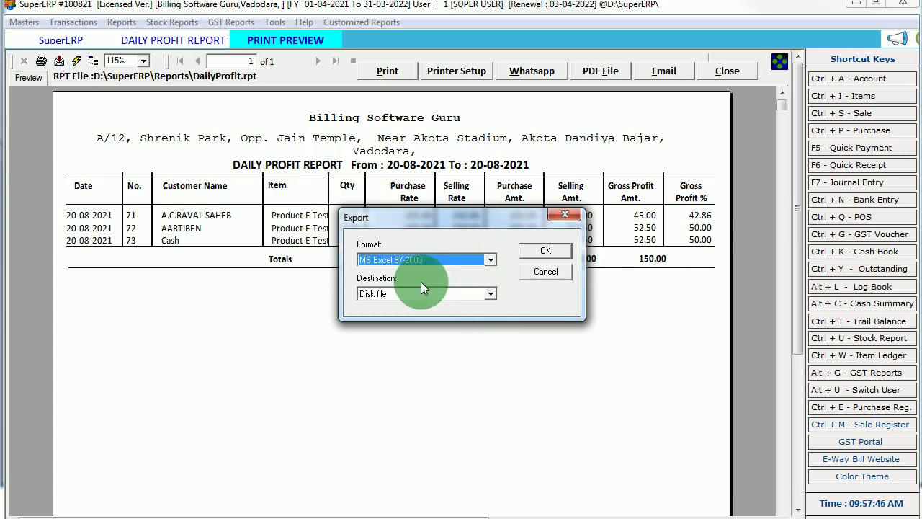
Set the export destination to Application and export all pages with column width based on the whole report.
click(490, 294)
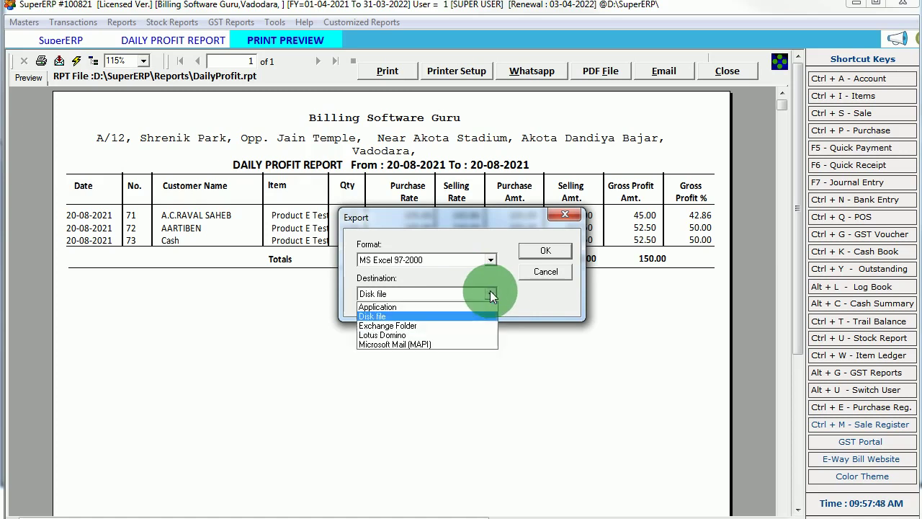
click(411, 307)
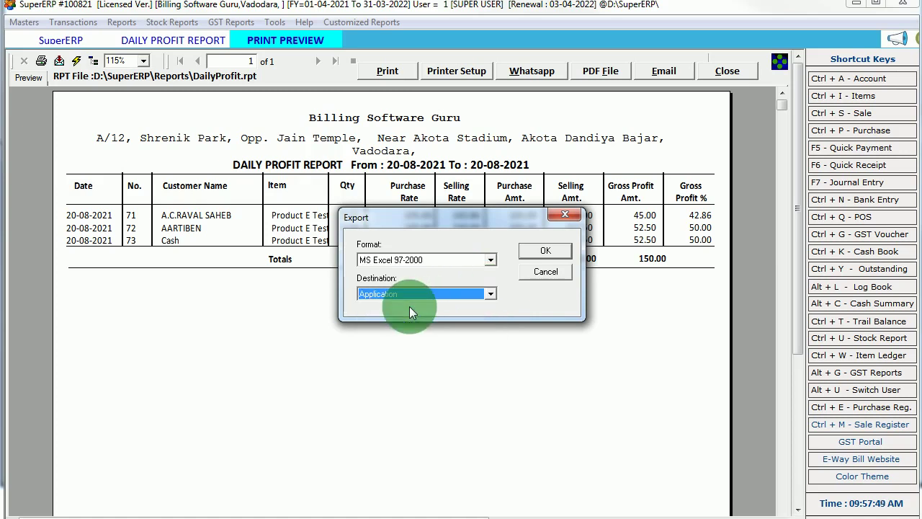
click(551, 251)
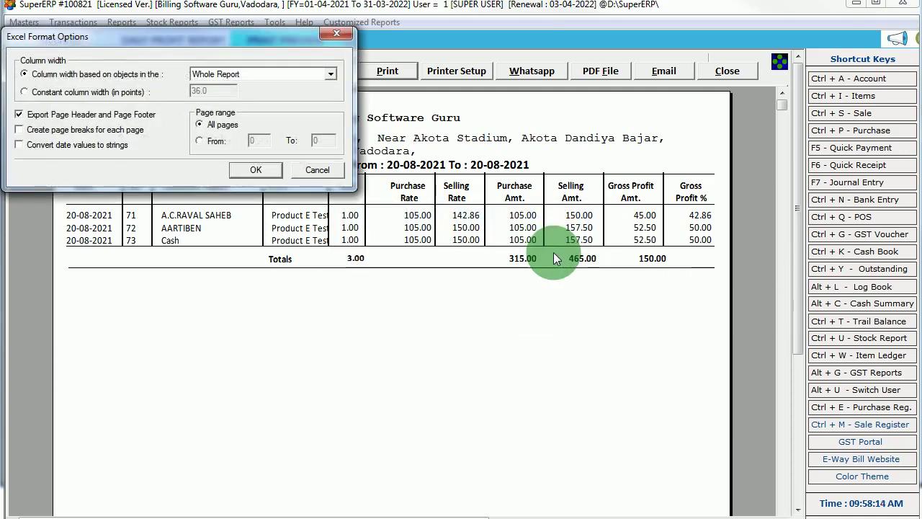
click(269, 172)
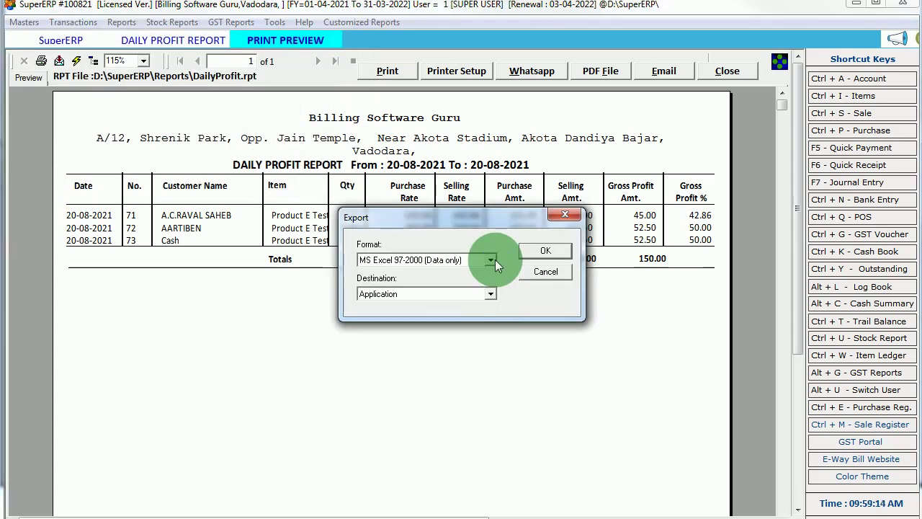
Export the report to the application as MS Excel 97-2000 (Data only) with 36-point columns and reposition the resulting Excel window.
click(495, 260)
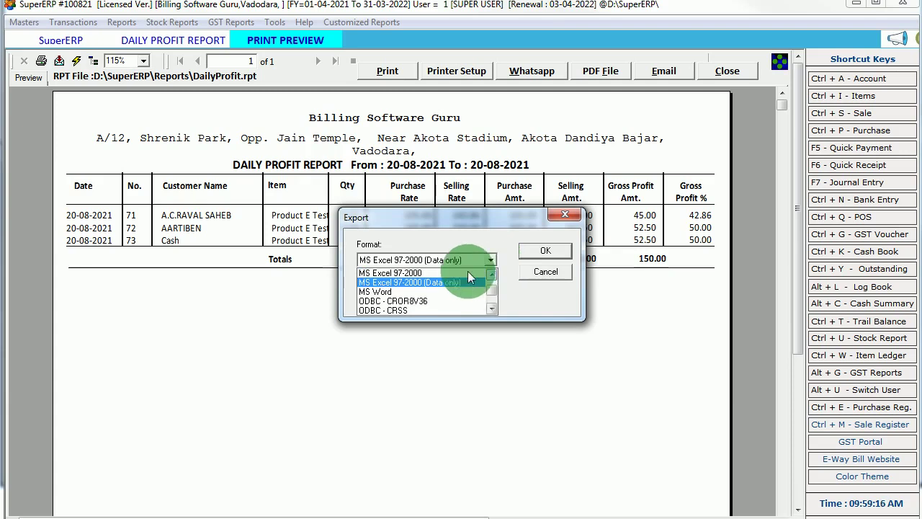
click(436, 283)
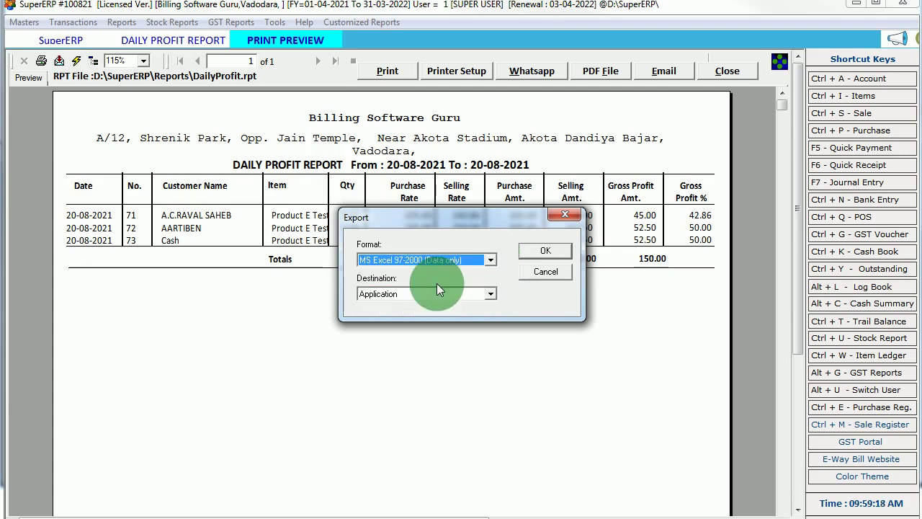
click(546, 250)
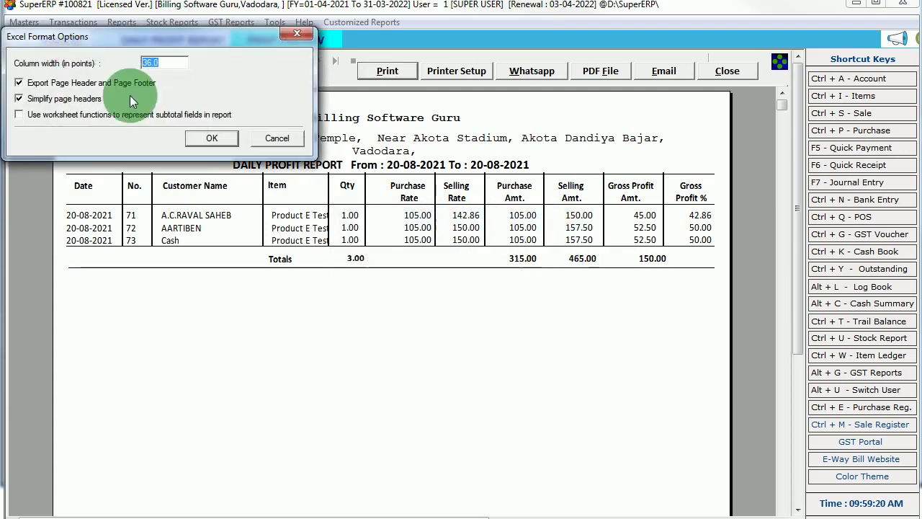
drag(68, 36, 128, 82)
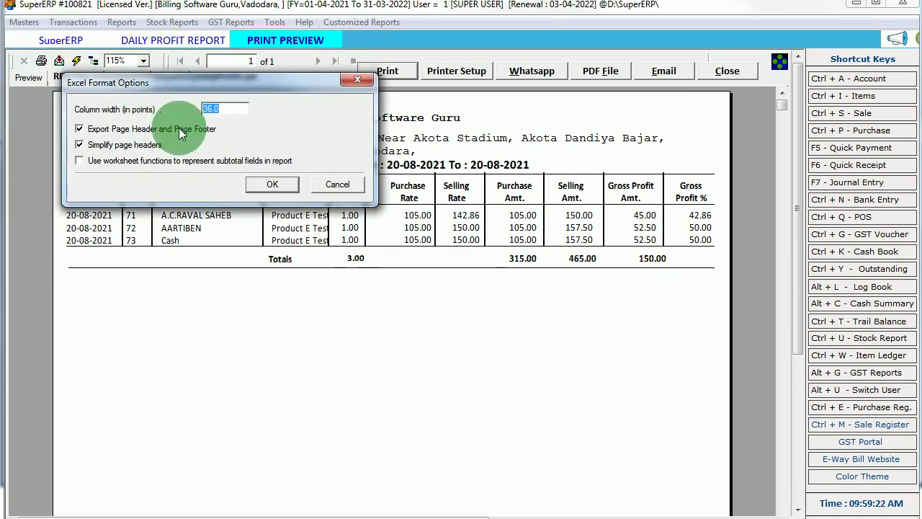
click(260, 185)
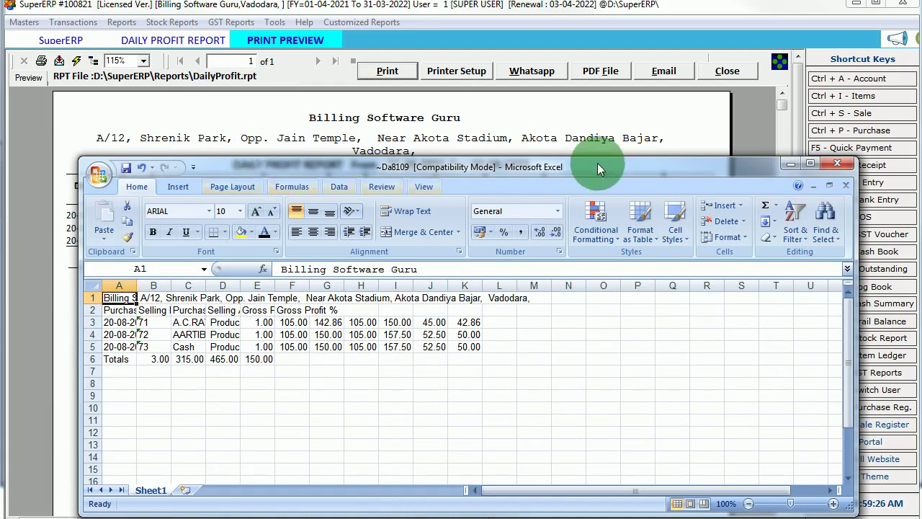
drag(567, 165, 548, 111)
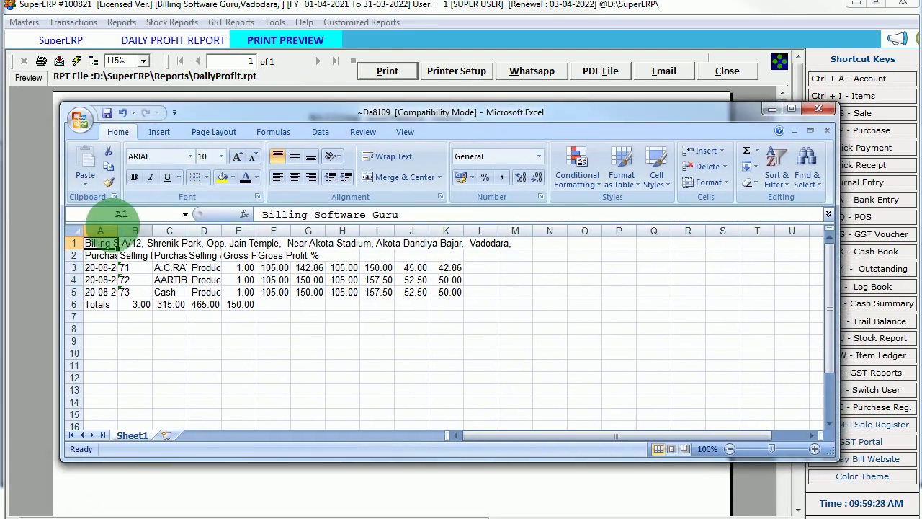
Widen columns A, C, D and F in the exported report sheet to fit their contents.
double_click(118, 230)
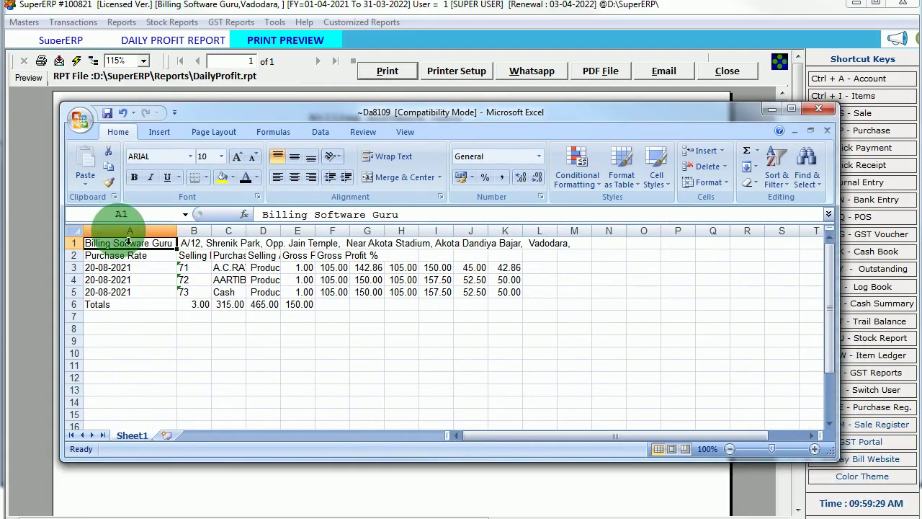
double_click(245, 231)
double_click(343, 230)
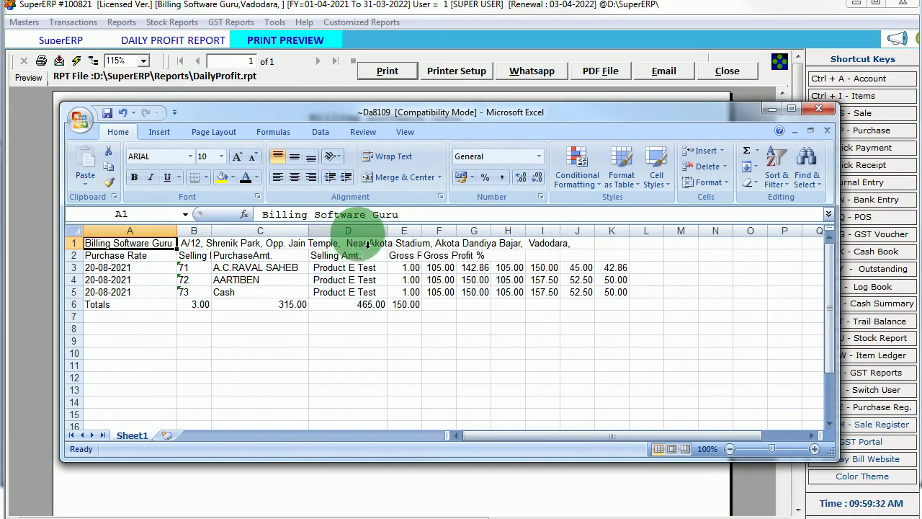
double_click(462, 238)
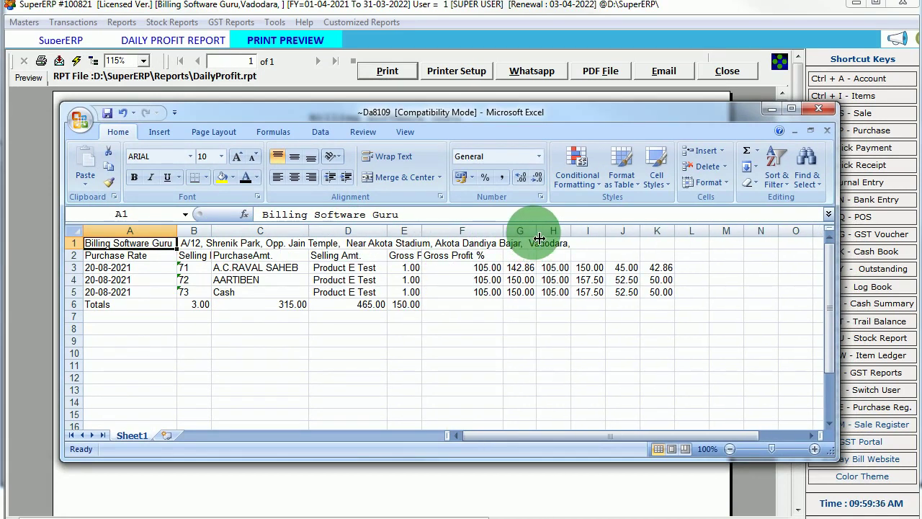
double_click(537, 234)
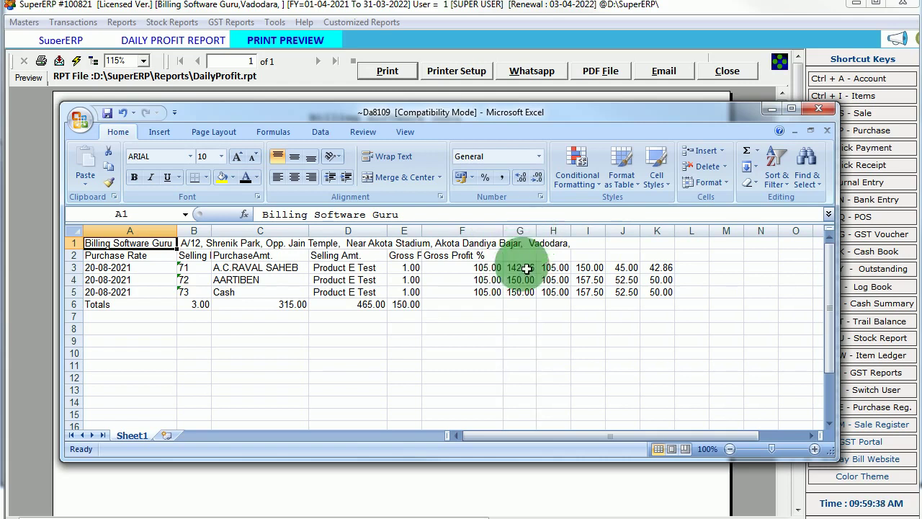
drag(317, 267, 330, 330)
click(552, 329)
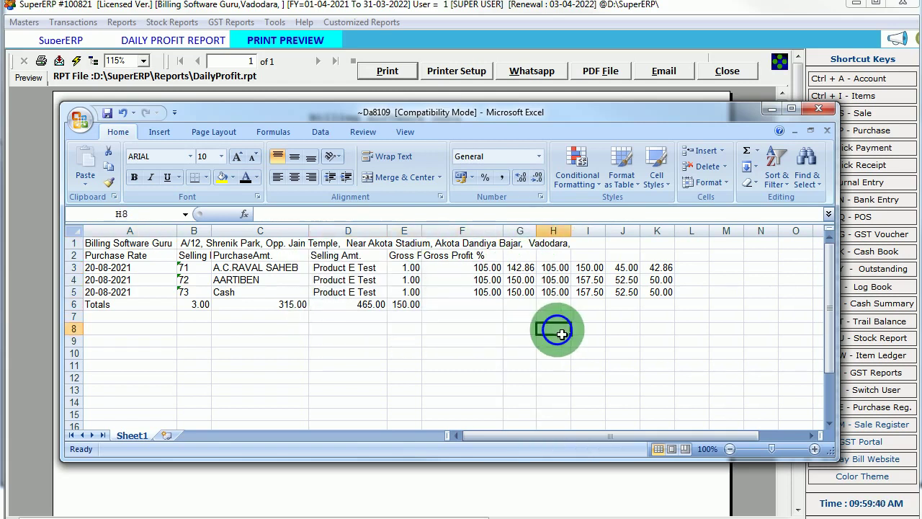
Close the exported Excel workbook without saving its changes.
click(816, 110)
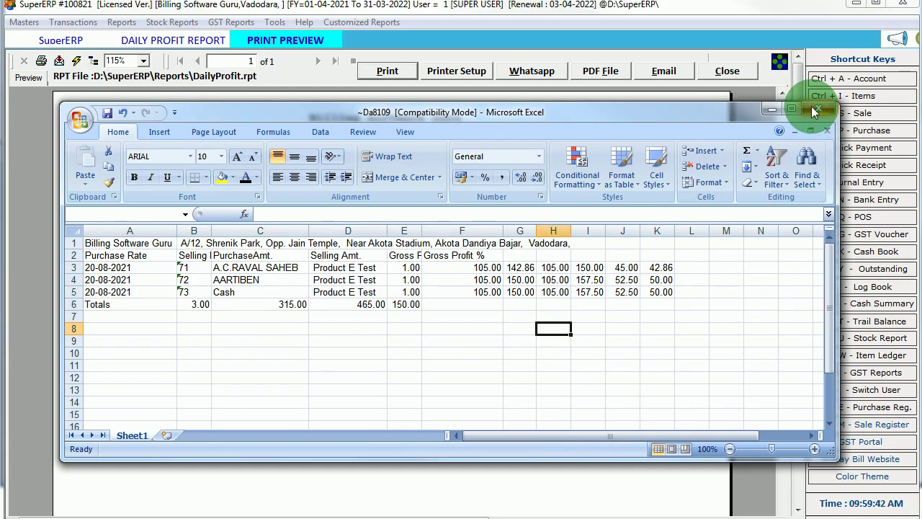
click(481, 263)
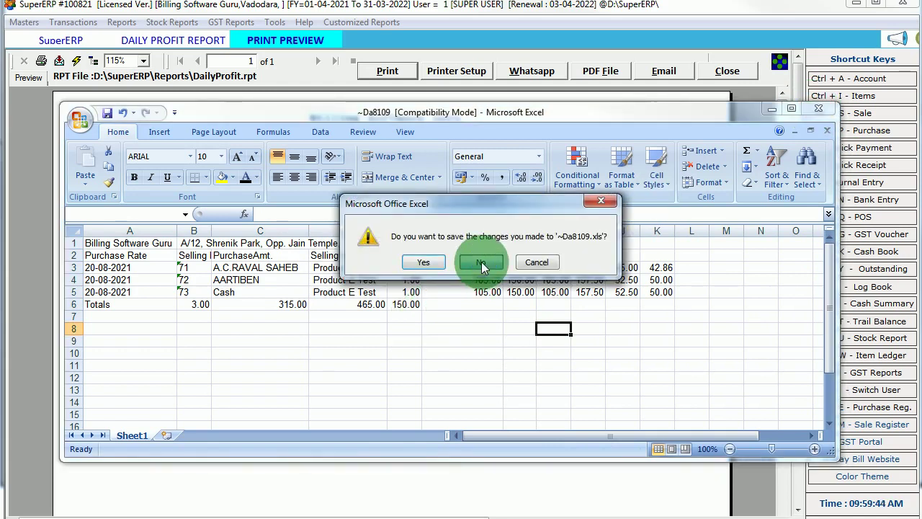
click(766, 114)
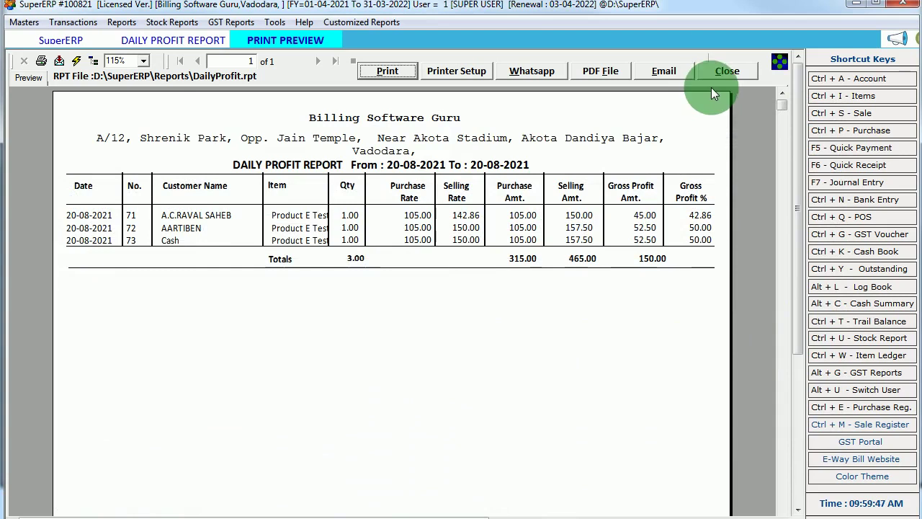
Close the report's print preview and the Daily Profit Report.
click(721, 73)
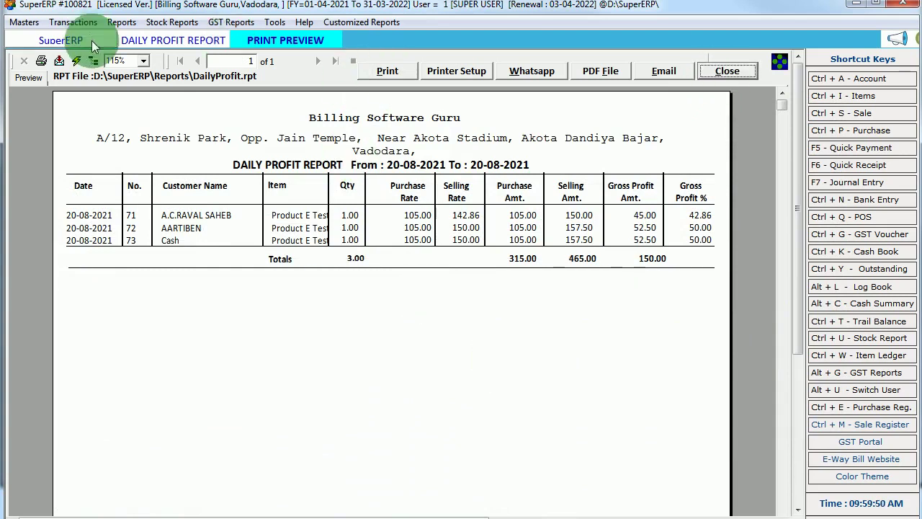
click(754, 71)
click(508, 277)
key(Return)
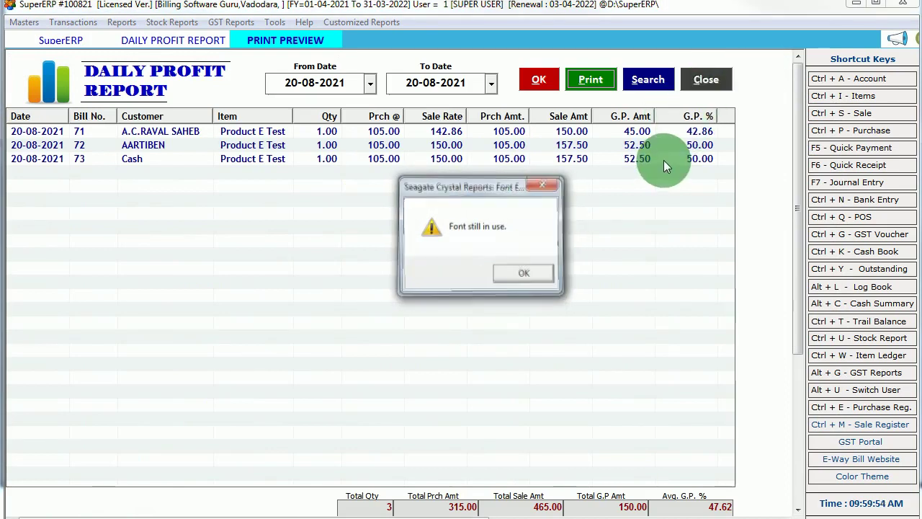
click(531, 276)
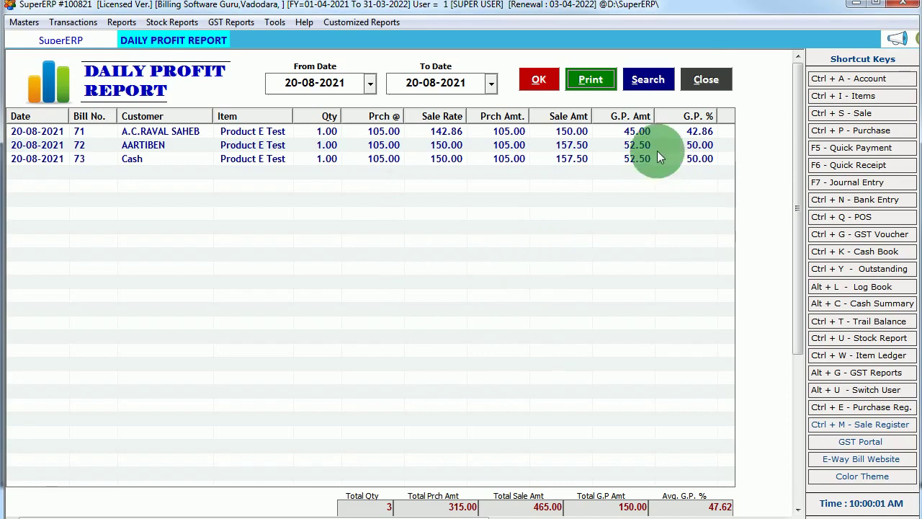
click(695, 80)
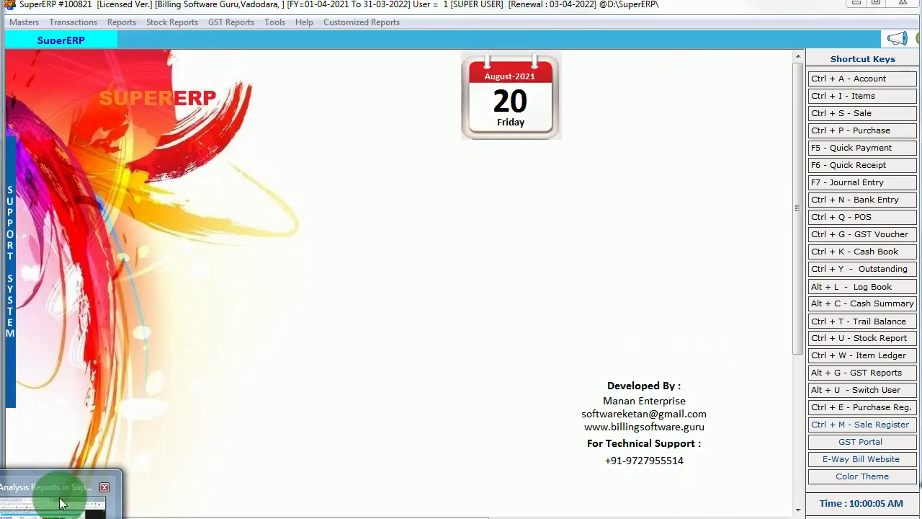
Switch to the browser manual, close the enlarged screenshot, and highlight the Item Wise Trading Account Report with Profit entry.
click(61, 504)
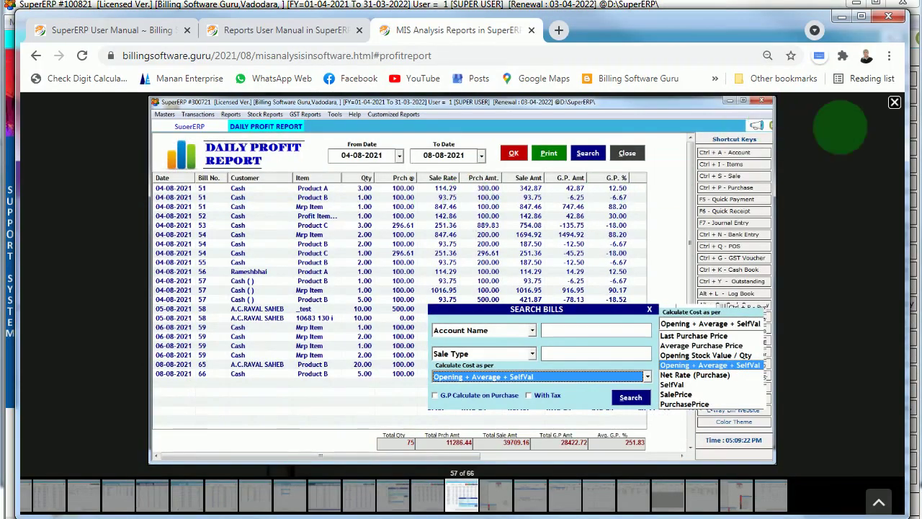
click(891, 103)
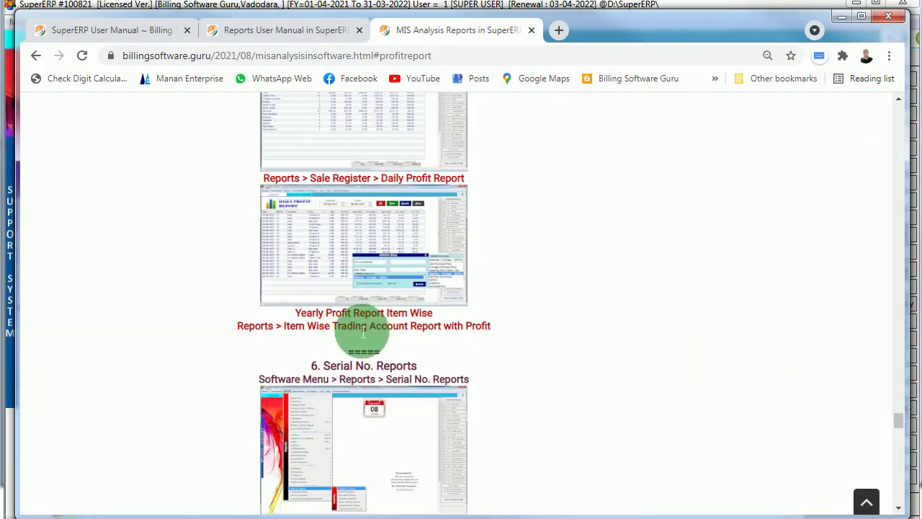
double_click(306, 313)
drag(353, 322, 492, 330)
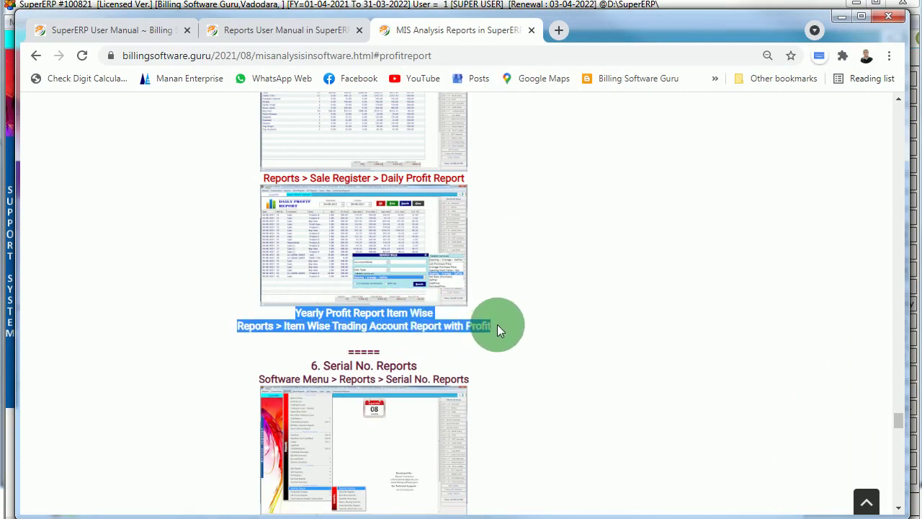
click(311, 335)
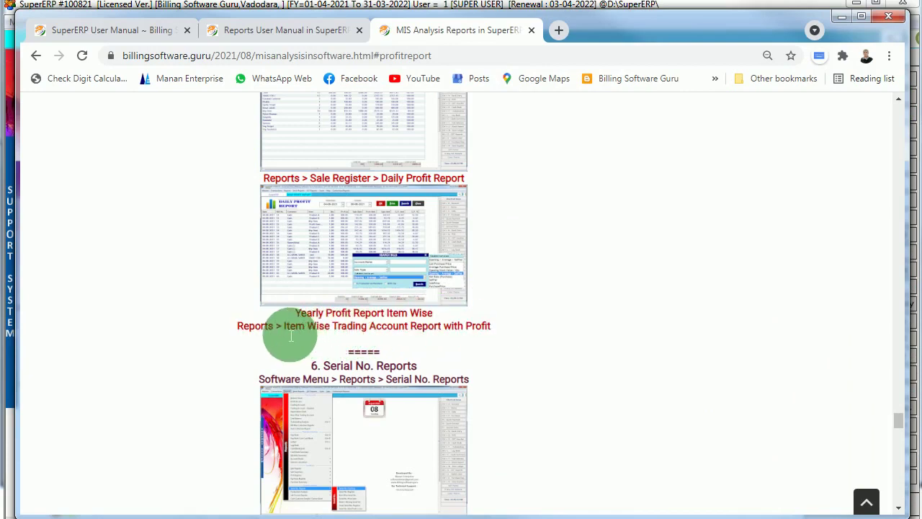
drag(286, 328, 503, 326)
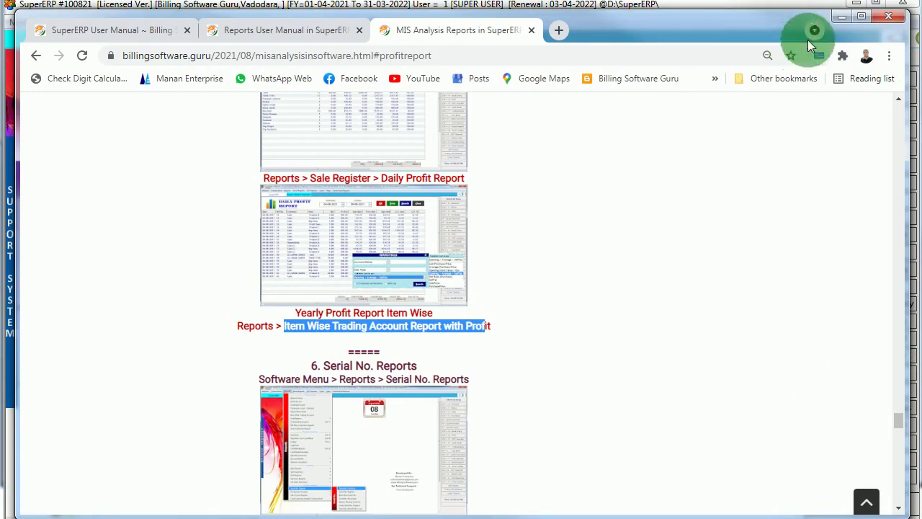
Return to SuperERP and open the Item Wise Trading Account report.
click(837, 20)
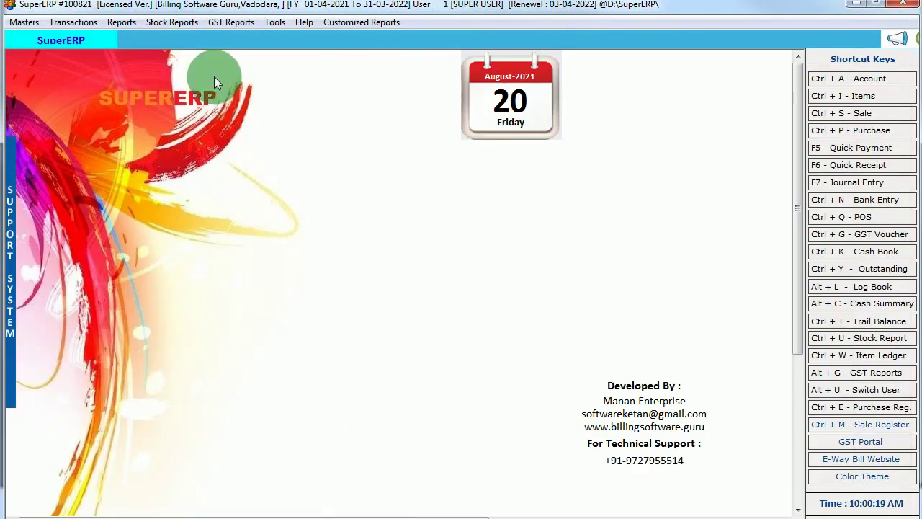
click(125, 26)
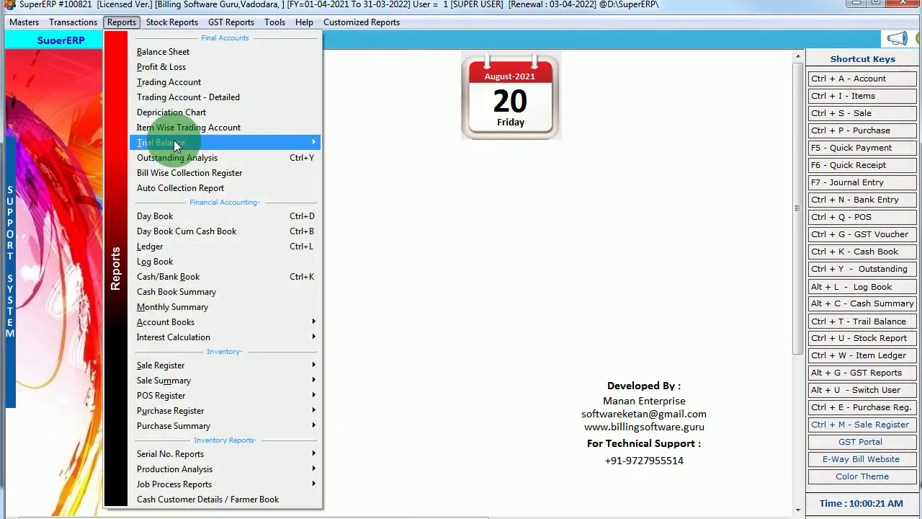
click(225, 127)
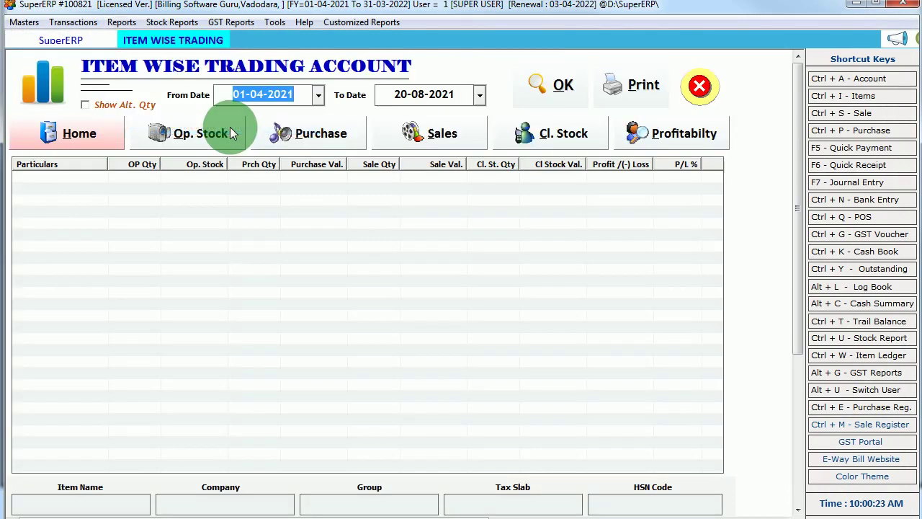
Filter the Item Wise Trading Account by item name "product" for 01-04-2021 to 20-08-2021 and generate it.
click(287, 100)
click(422, 104)
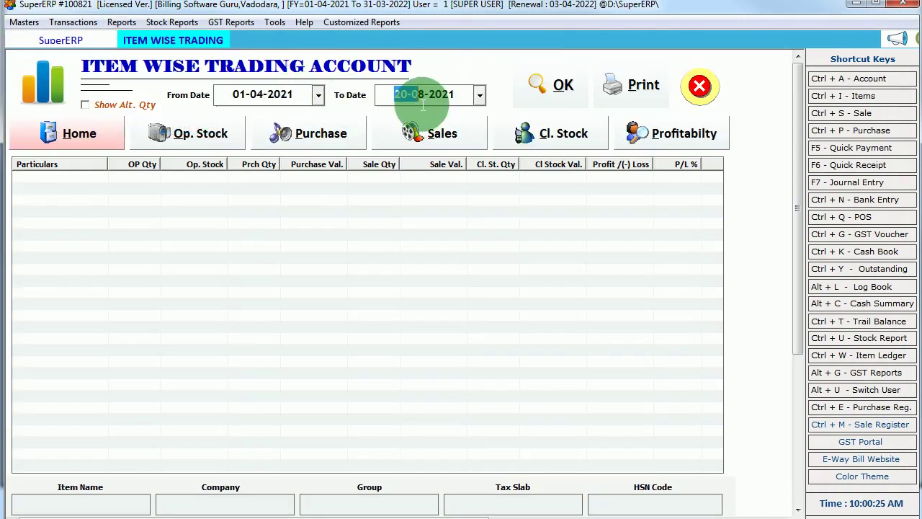
click(80, 502)
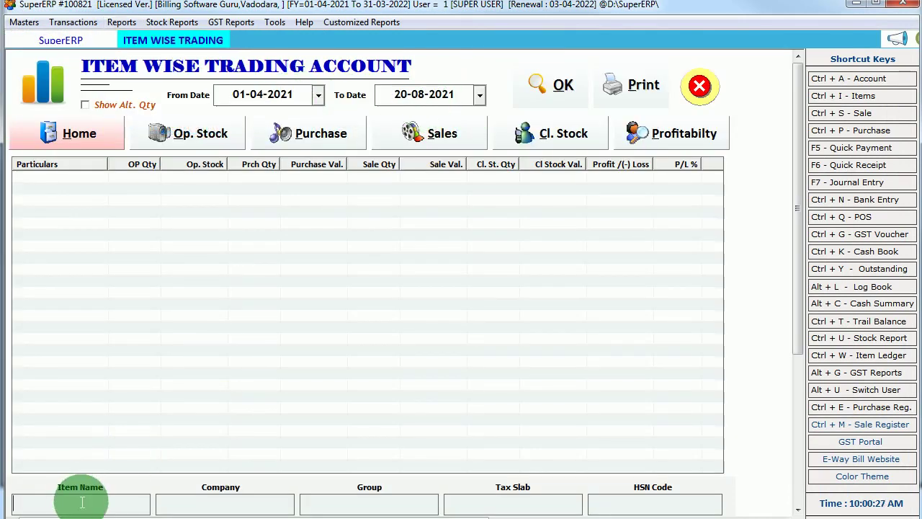
text(produ)
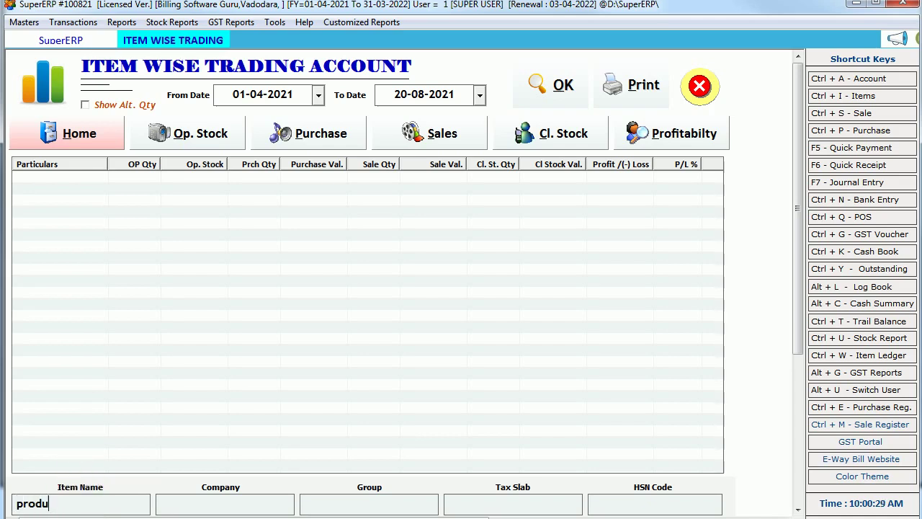
text(ct)
click(567, 91)
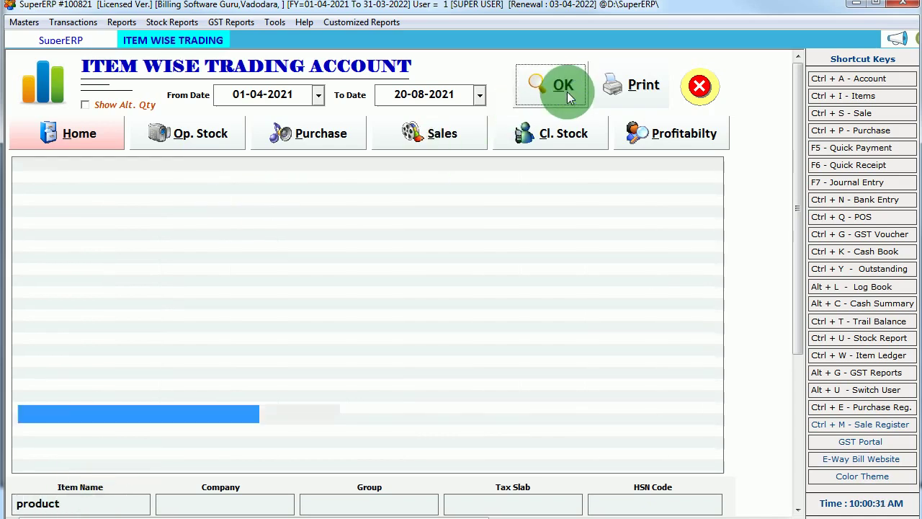
Examine the purchase, sale and closing stock figures of the listed products, especially Product E Test and Product Supreme.
click(442, 93)
click(103, 187)
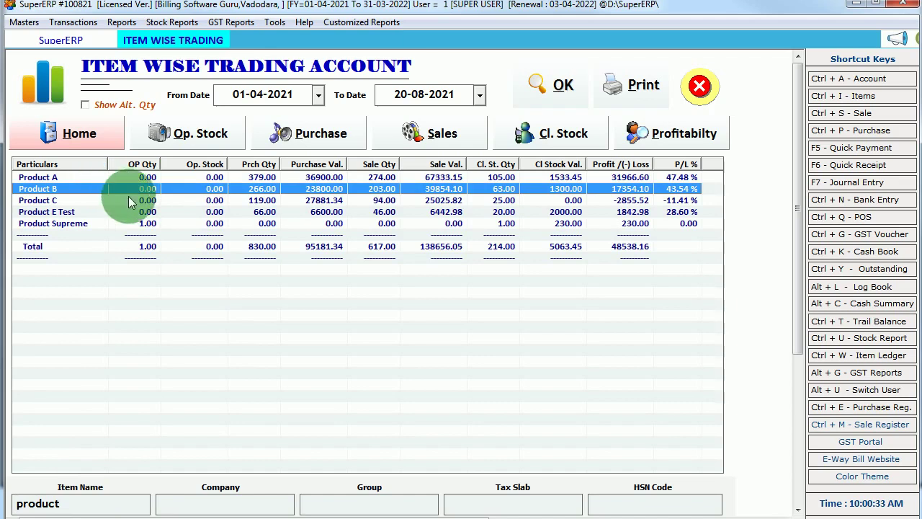
click(70, 212)
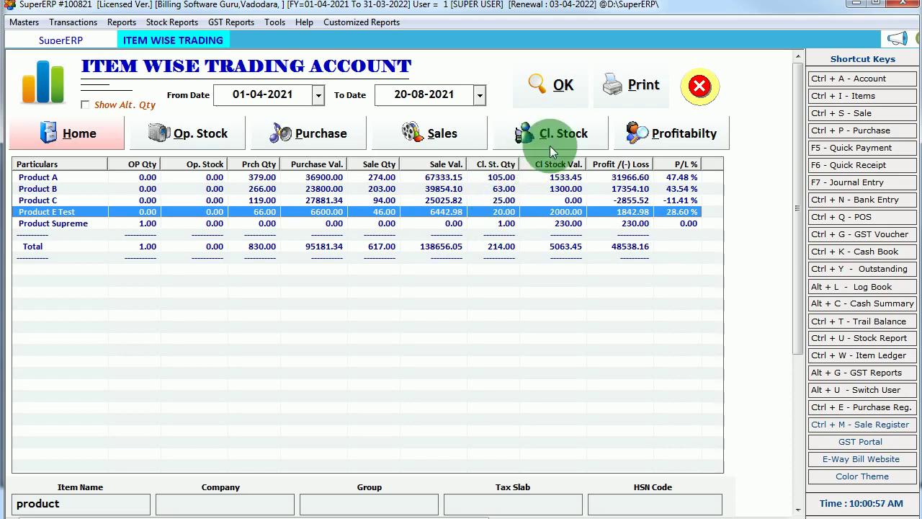
click(562, 222)
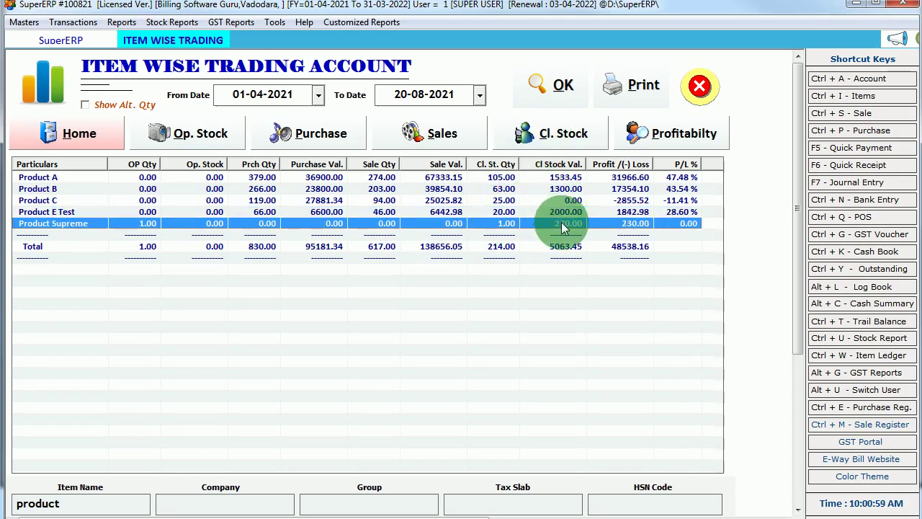
click(559, 213)
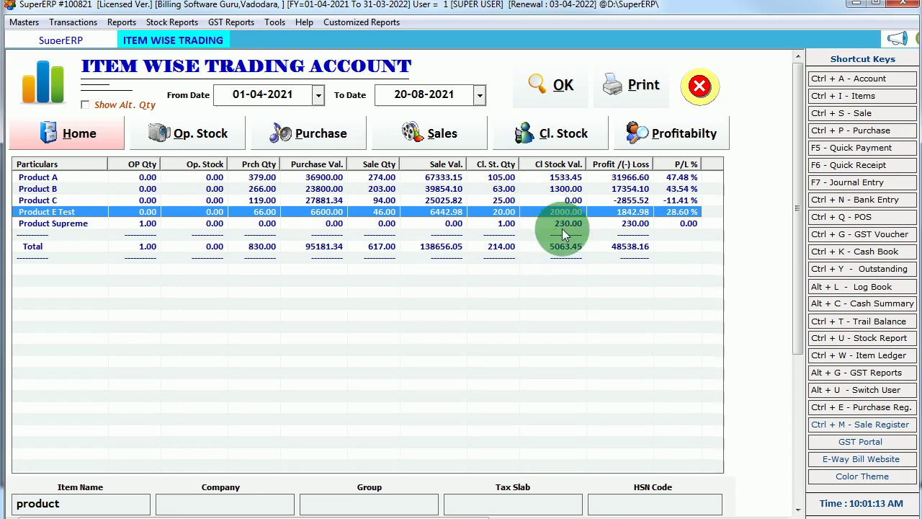
click(561, 223)
click(559, 214)
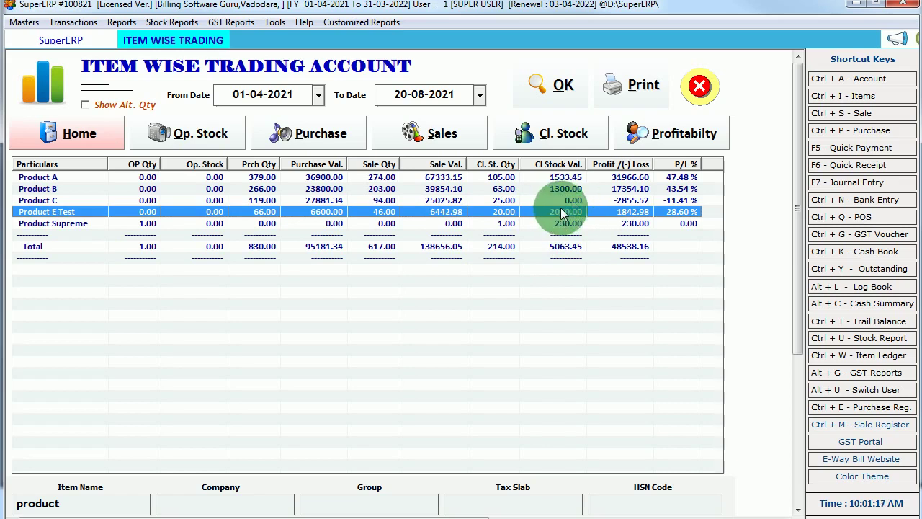
Examine the profit or loss amounts and percentages of the product rows and the total row.
click(631, 223)
key(Up)
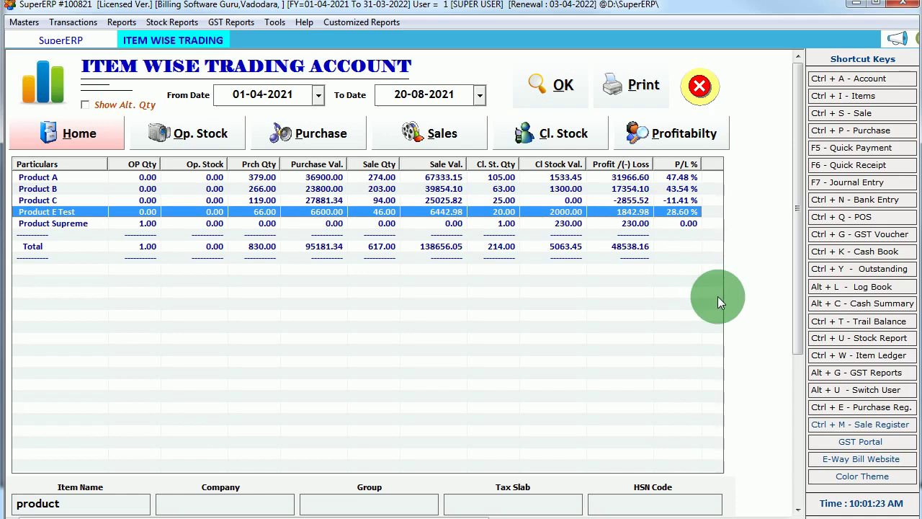
click(43, 190)
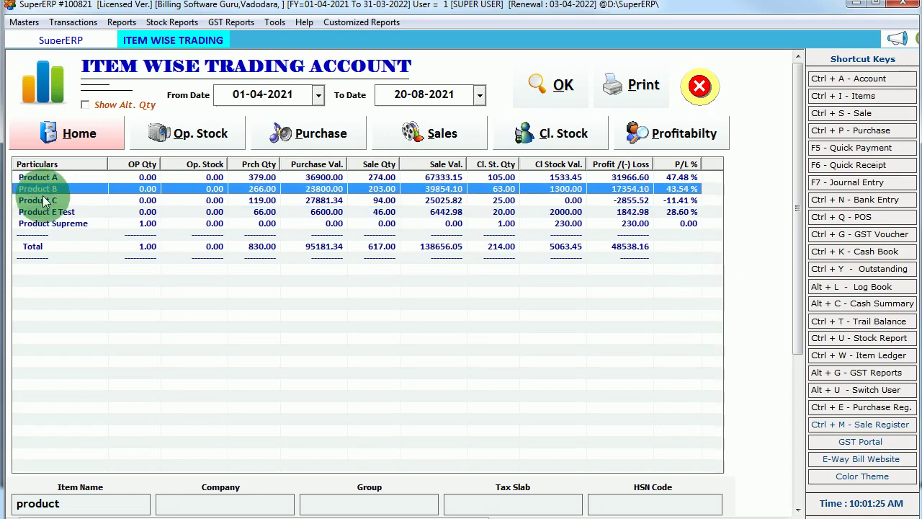
key(Down)
click(631, 210)
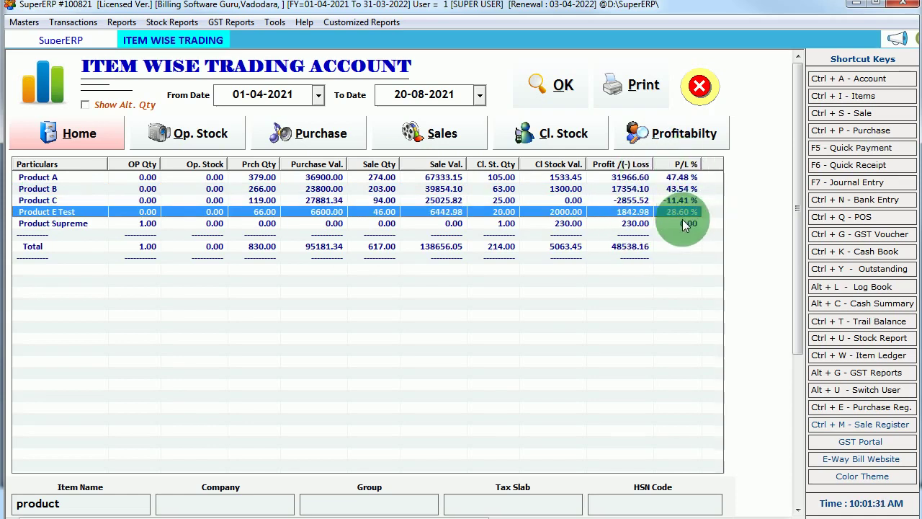
click(632, 247)
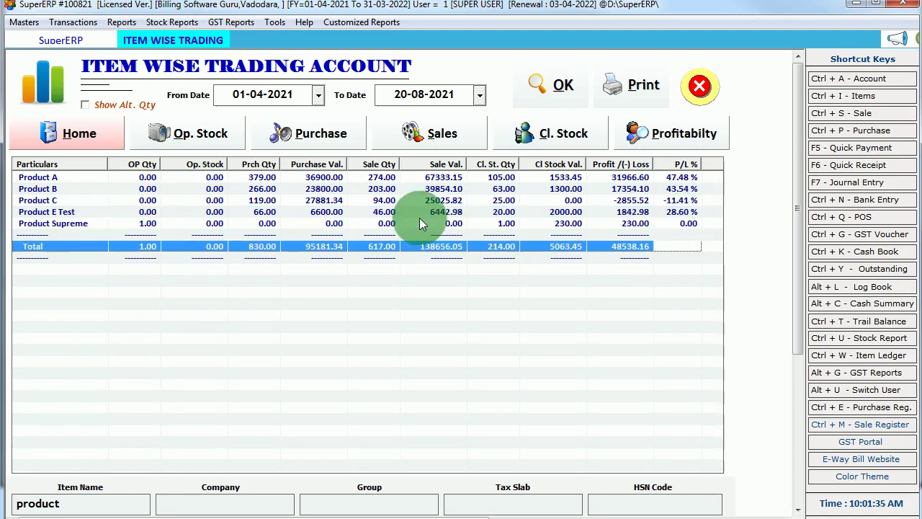
Close the Item Wise Trading Account and switch back to the MIS Analysis Reports manual in the browser.
click(695, 86)
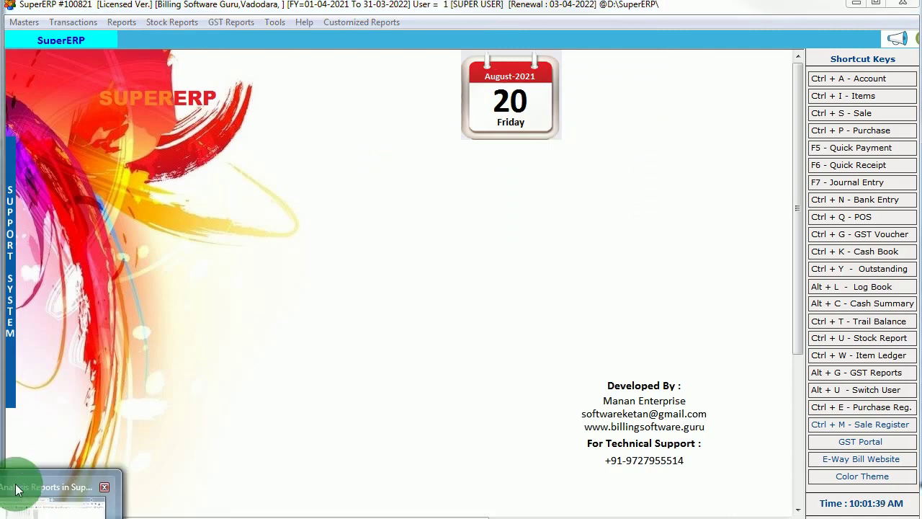
click(18, 489)
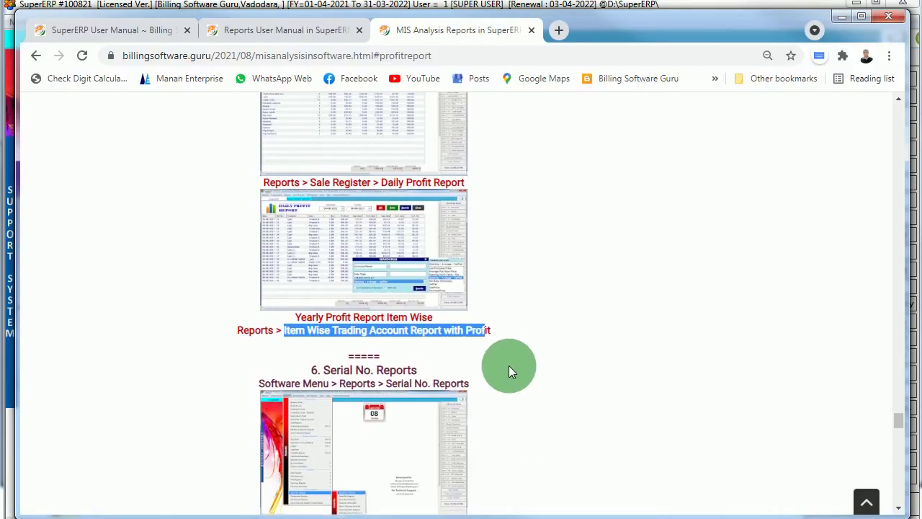
Review the manual's Profit Reports section, covering the bill wise, item wise and daily profit reports.
scroll(508, 365, up, 4)
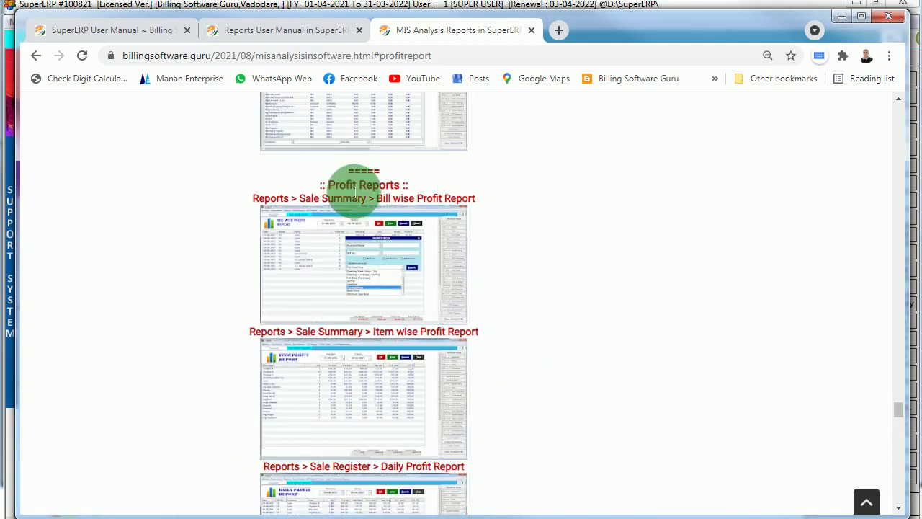
drag(350, 169, 480, 204)
click(508, 267)
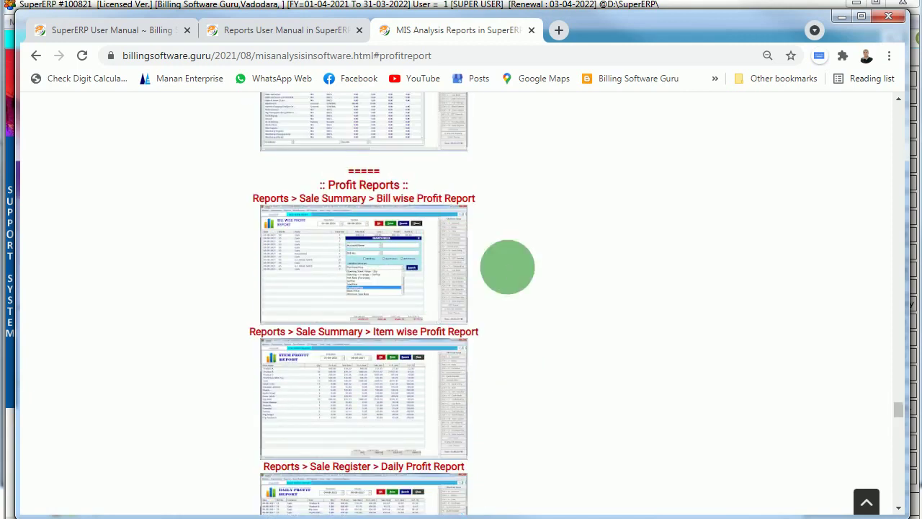
scroll(610, 355, down, 1)
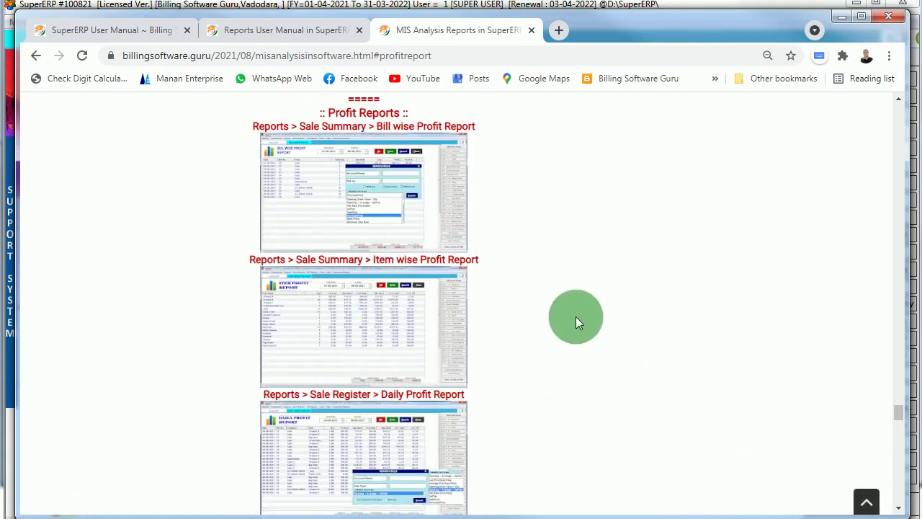
Switch back to SuperERP and generate the Daily Profit Report for 20-08-2021.
click(840, 22)
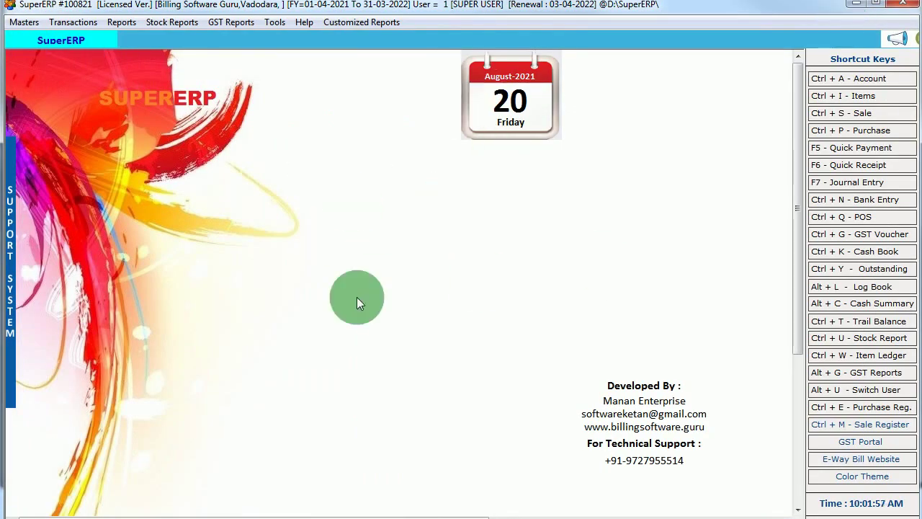
click(119, 21)
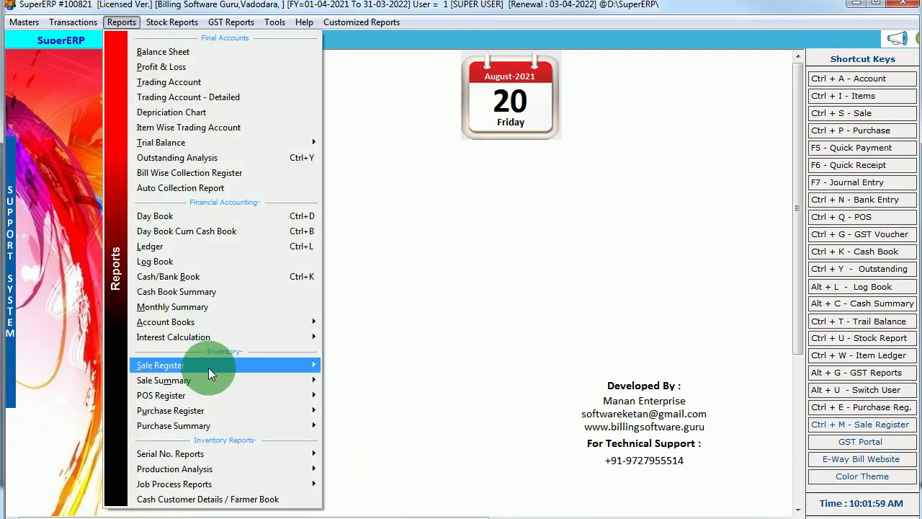
mouse_move(211, 373)
click(440, 258)
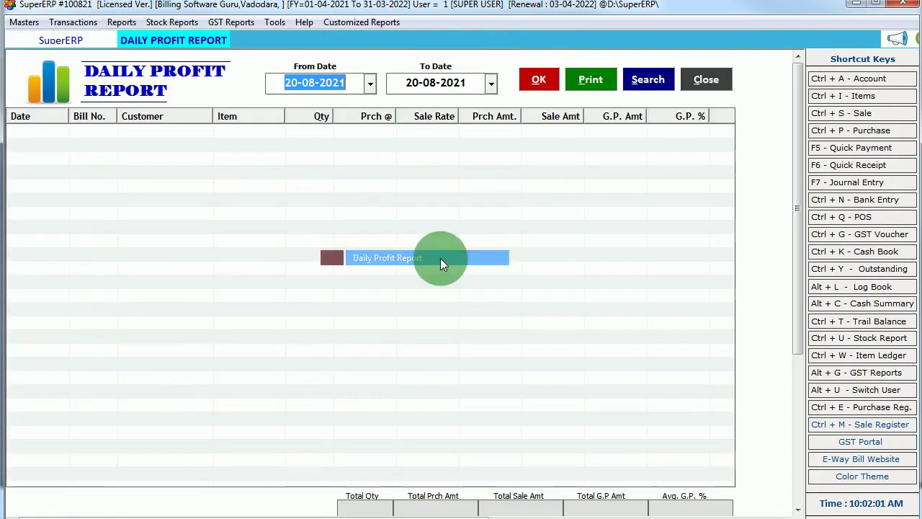
click(534, 81)
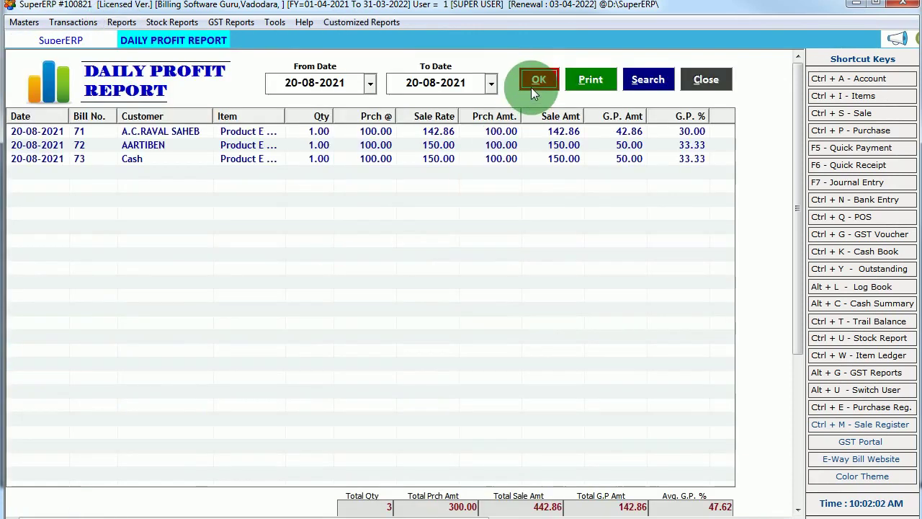
Examine the sale and gross profit figures of bill 72, then close the Daily Profit Report.
click(514, 147)
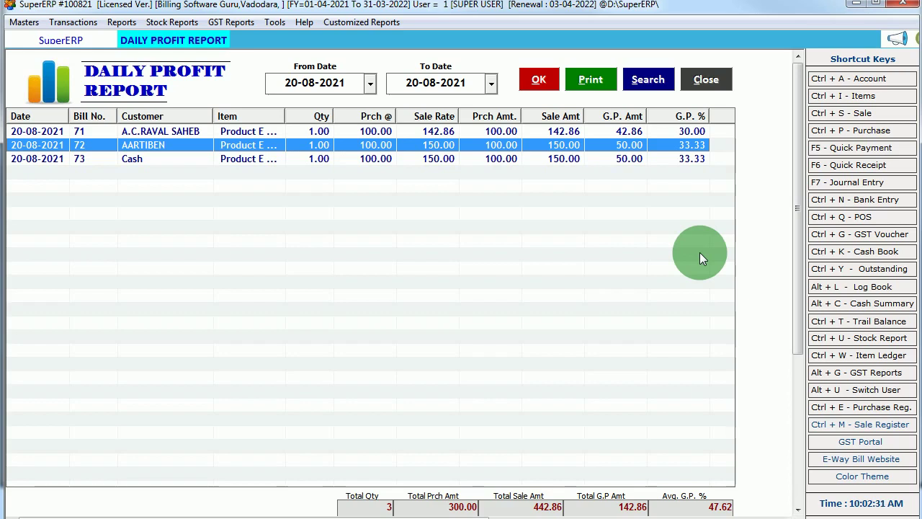
click(709, 79)
click(150, 117)
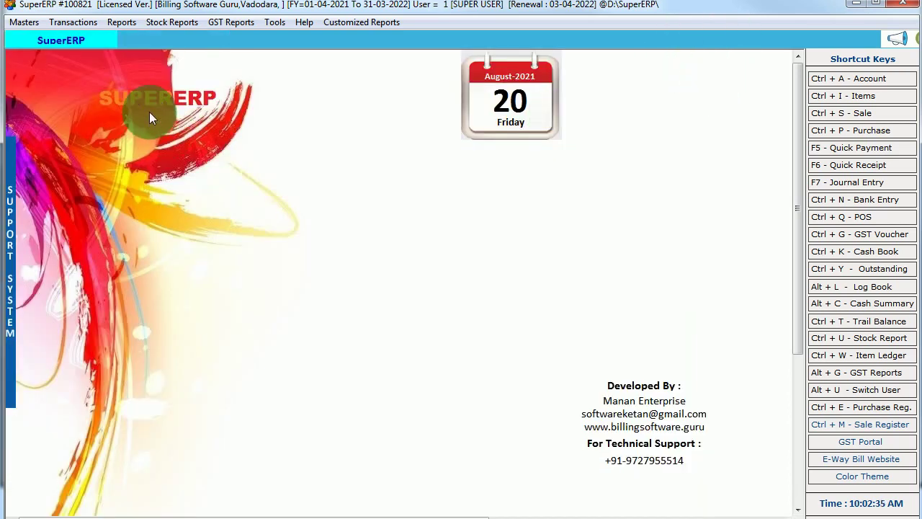